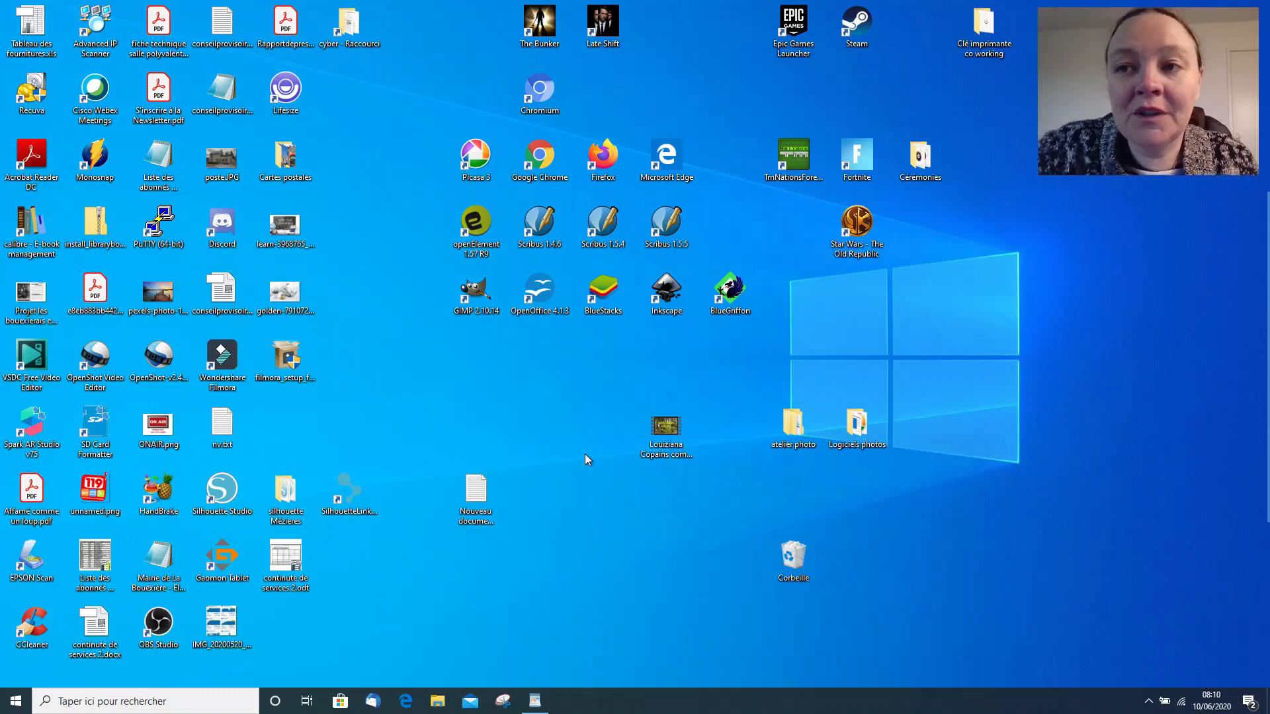
# Step: Launch Google Chrome from its desktop shortcut
pyautogui.doubleClick(543, 166)
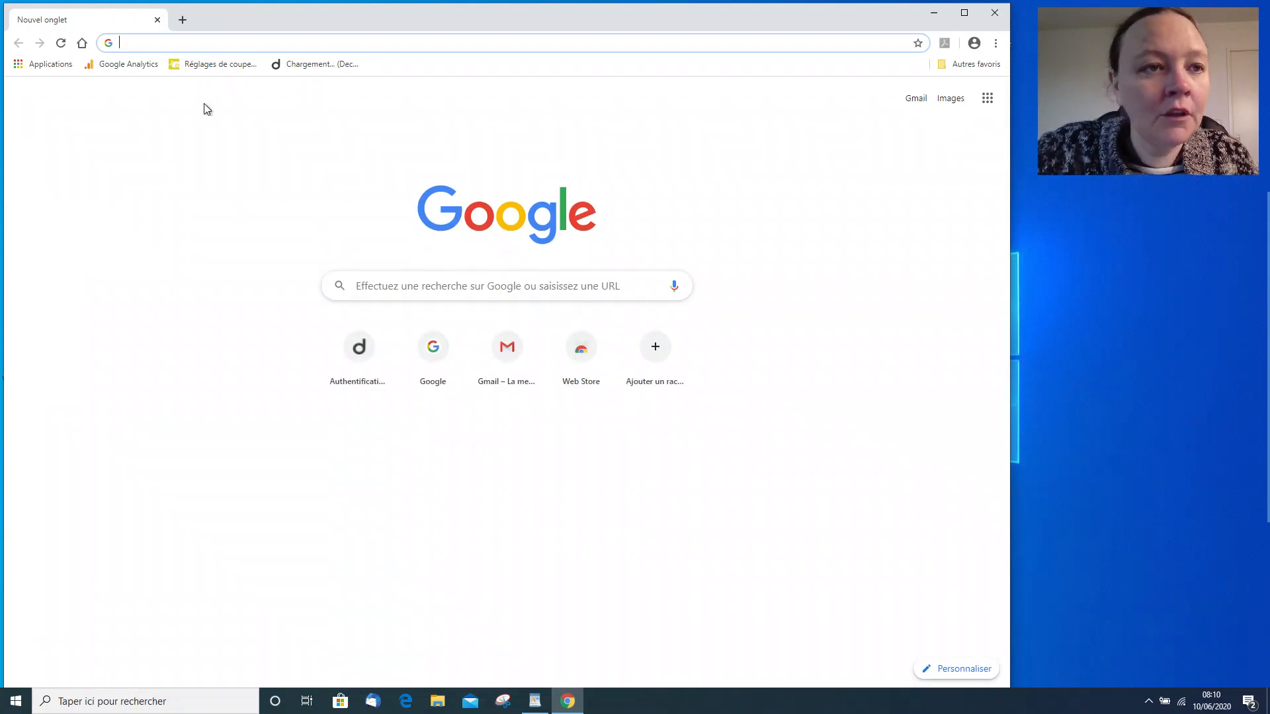
# Step: Search Google for 'canva' and open the Canva.com result at the top
pyautogui.write('canva')
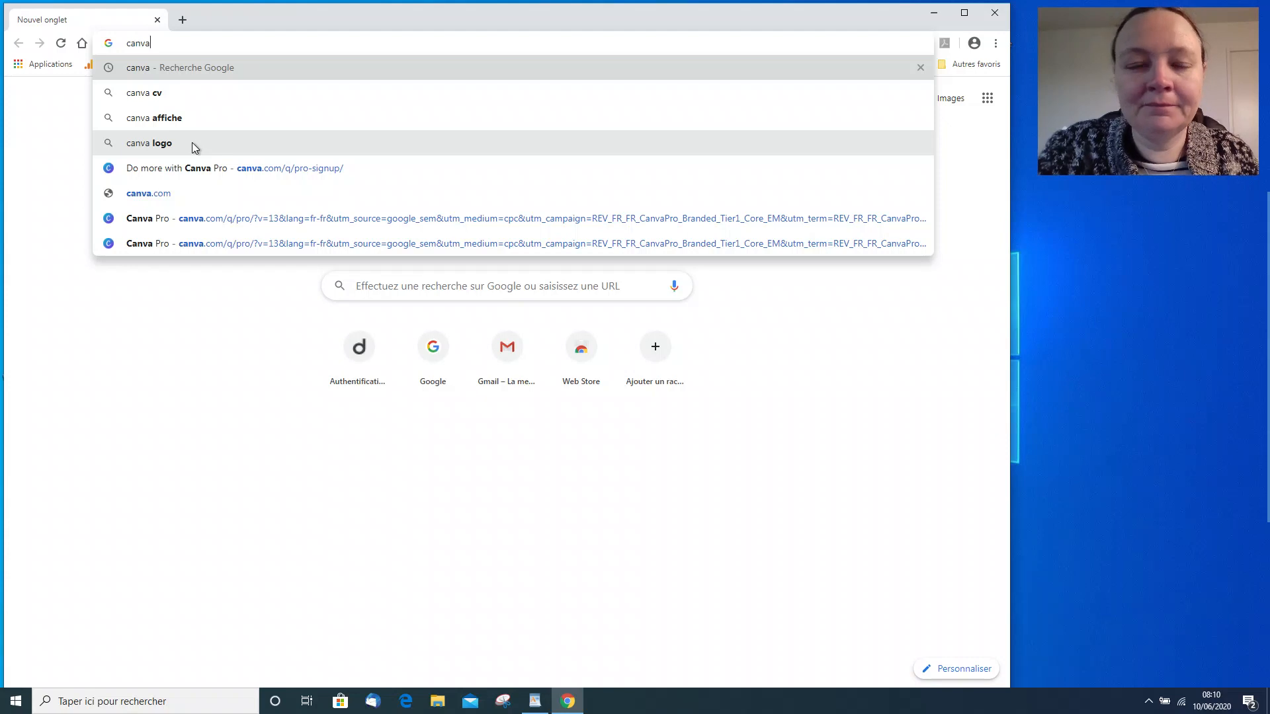
pyautogui.press('Return')
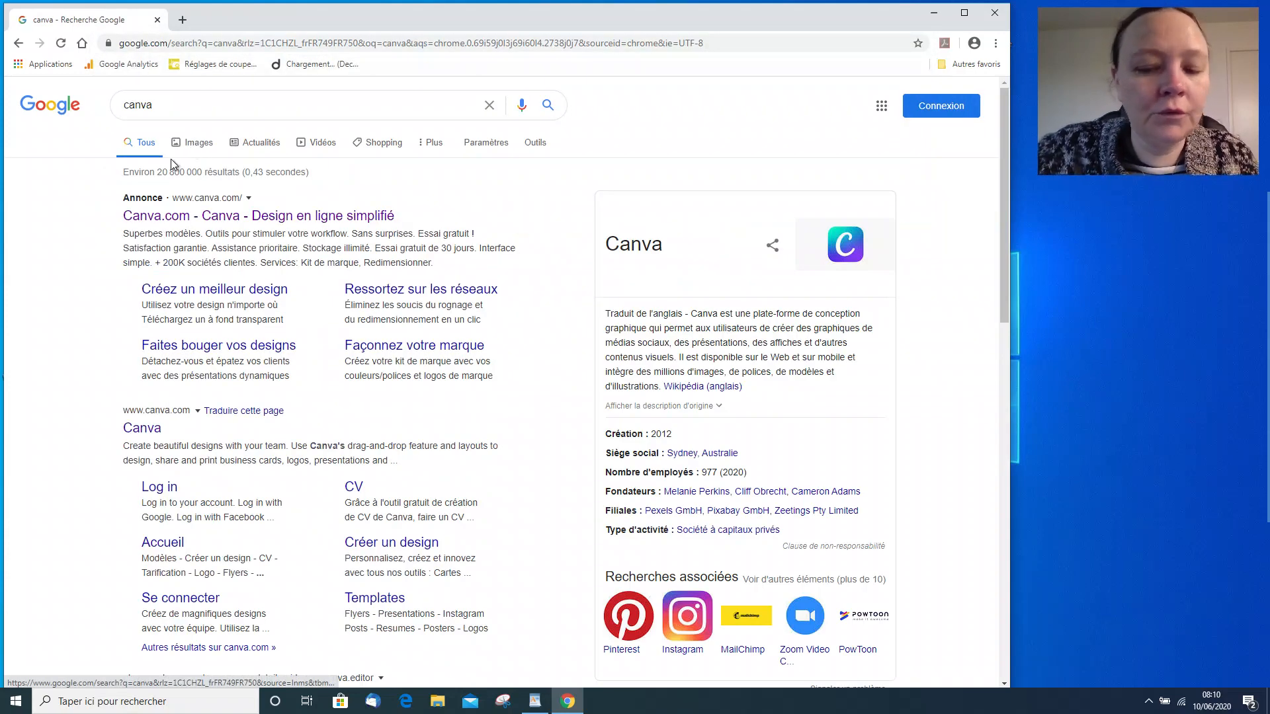
pyautogui.moveTo(96, 180)
pyautogui.mouseDown()
pyautogui.moveTo(276, 255)
pyautogui.moveTo(522, 269)
pyautogui.mouseUp()
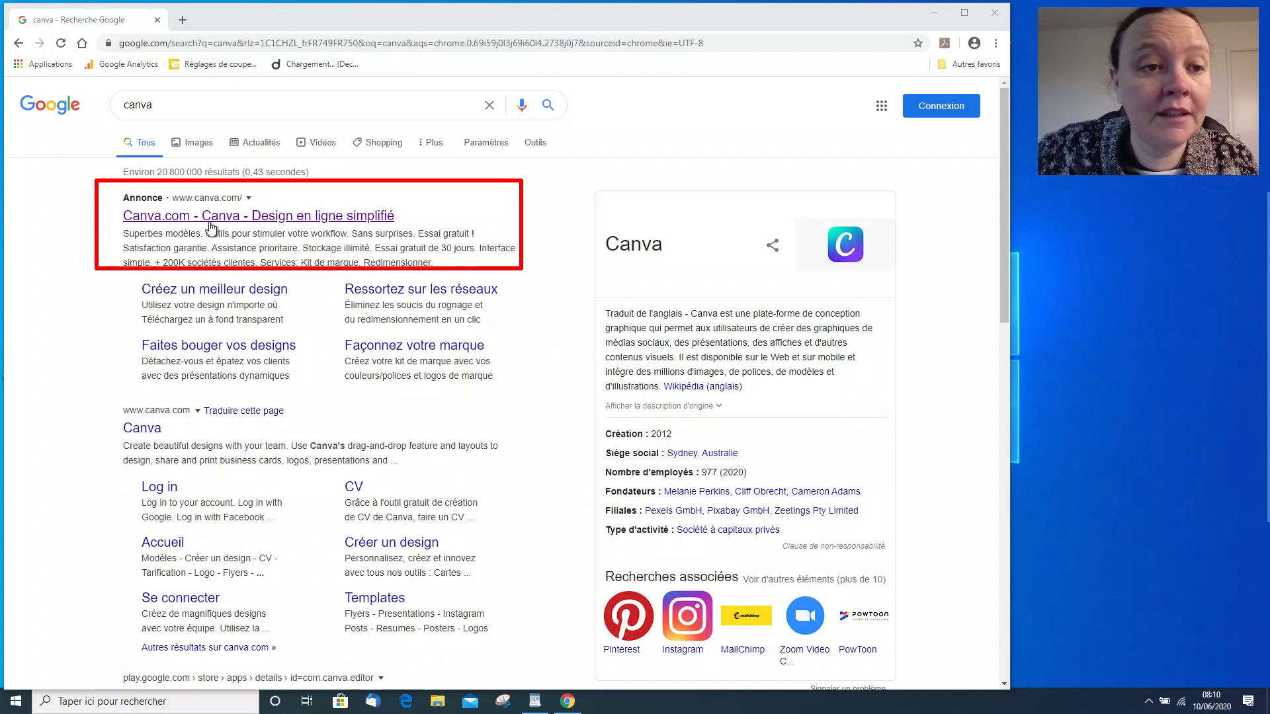
pyautogui.click(268, 221)
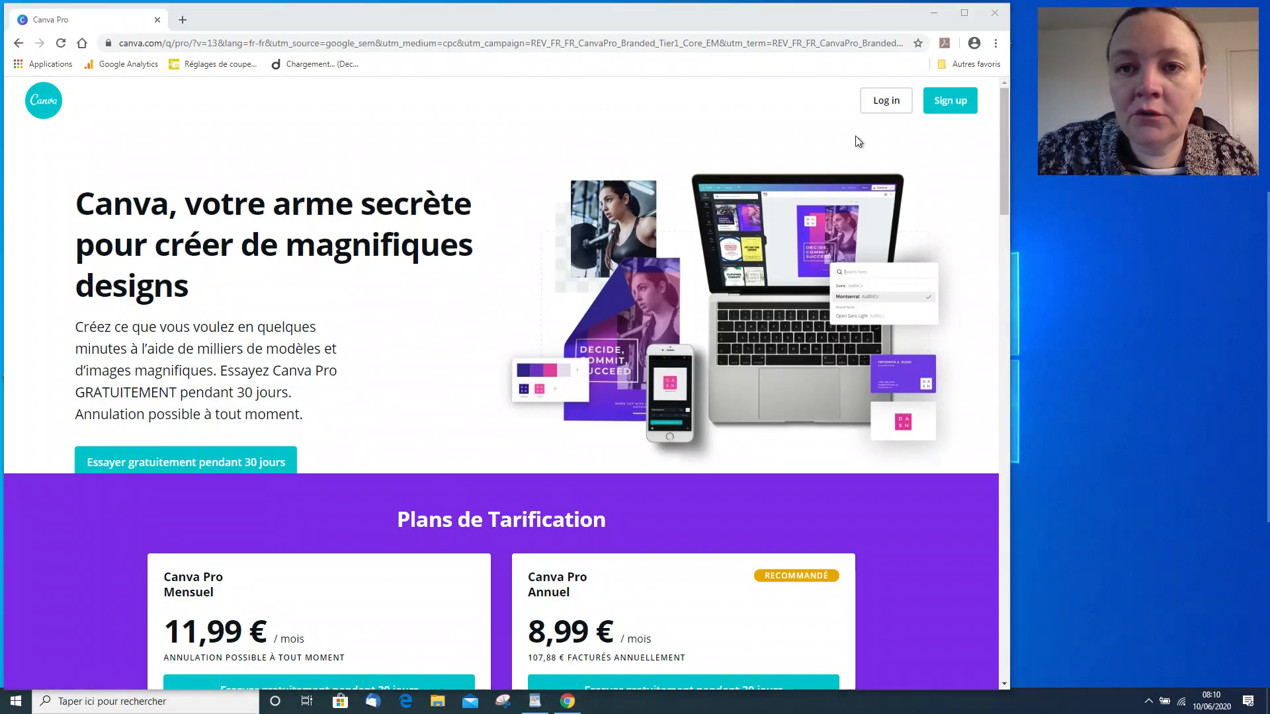
# Step: Bring up Canva's existing-account login form via 'Se connecter' under 'Déjà inscrit ?'
pyautogui.moveTo(845, 83); pyautogui.dragTo(918, 121)
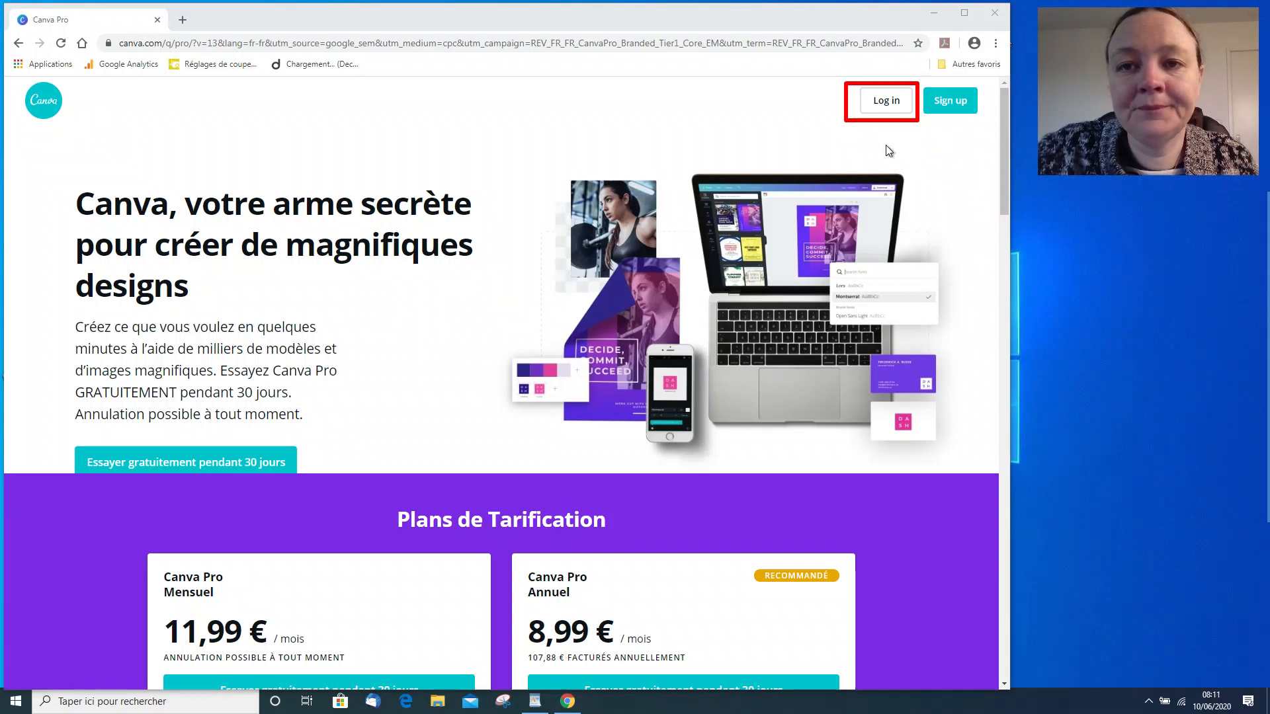
pyautogui.click(886, 103)
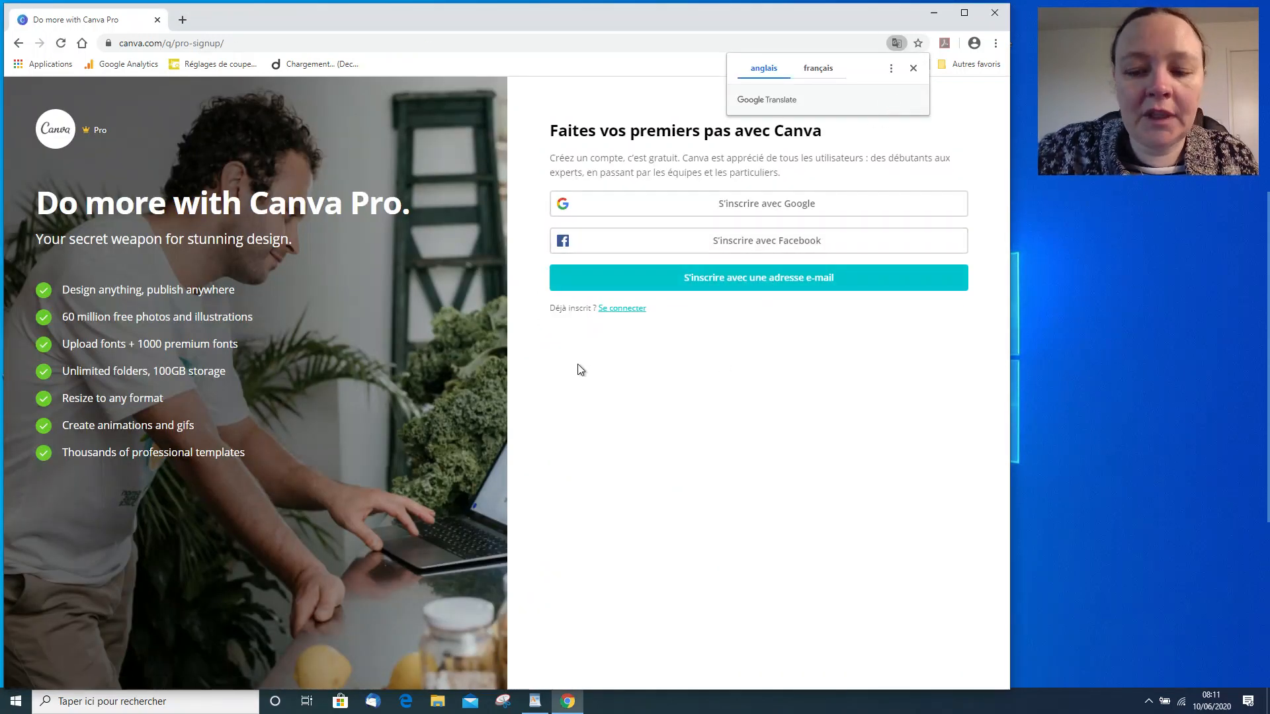
pyautogui.moveTo(533, 294); pyautogui.dragTo(662, 337)
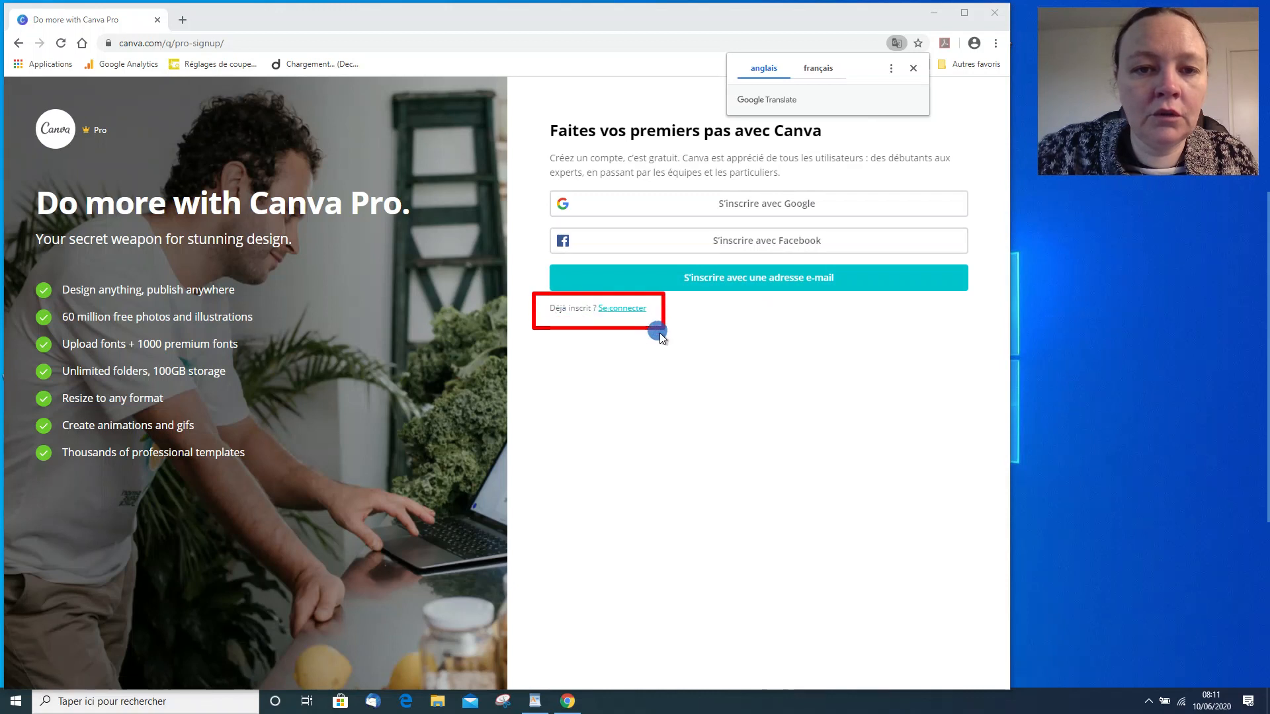
pyautogui.click(622, 310)
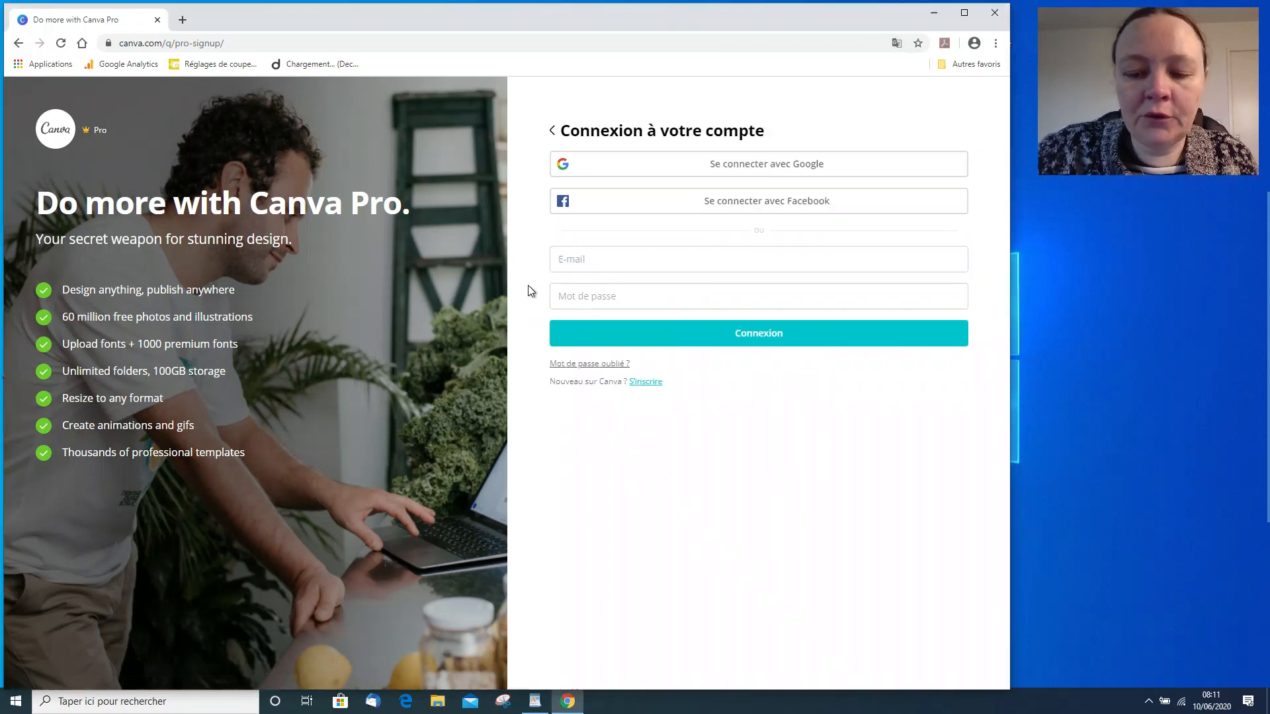
# Step: Enter the account e-mail and the password noted in WordPad, then submit the login
pyautogui.moveTo(533, 235)
pyautogui.mouseDown()
pyautogui.moveTo(629, 439)
pyautogui.moveTo(983, 416)
pyautogui.mouseUp()
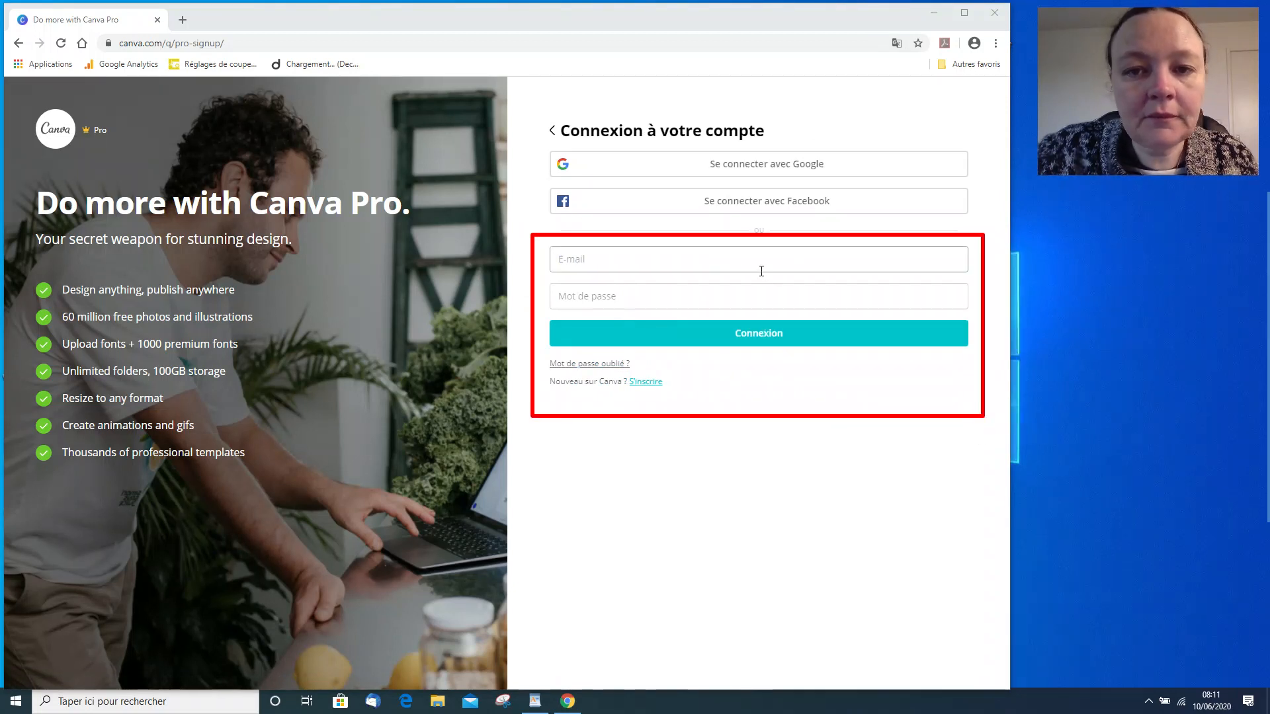
pyautogui.click(695, 261)
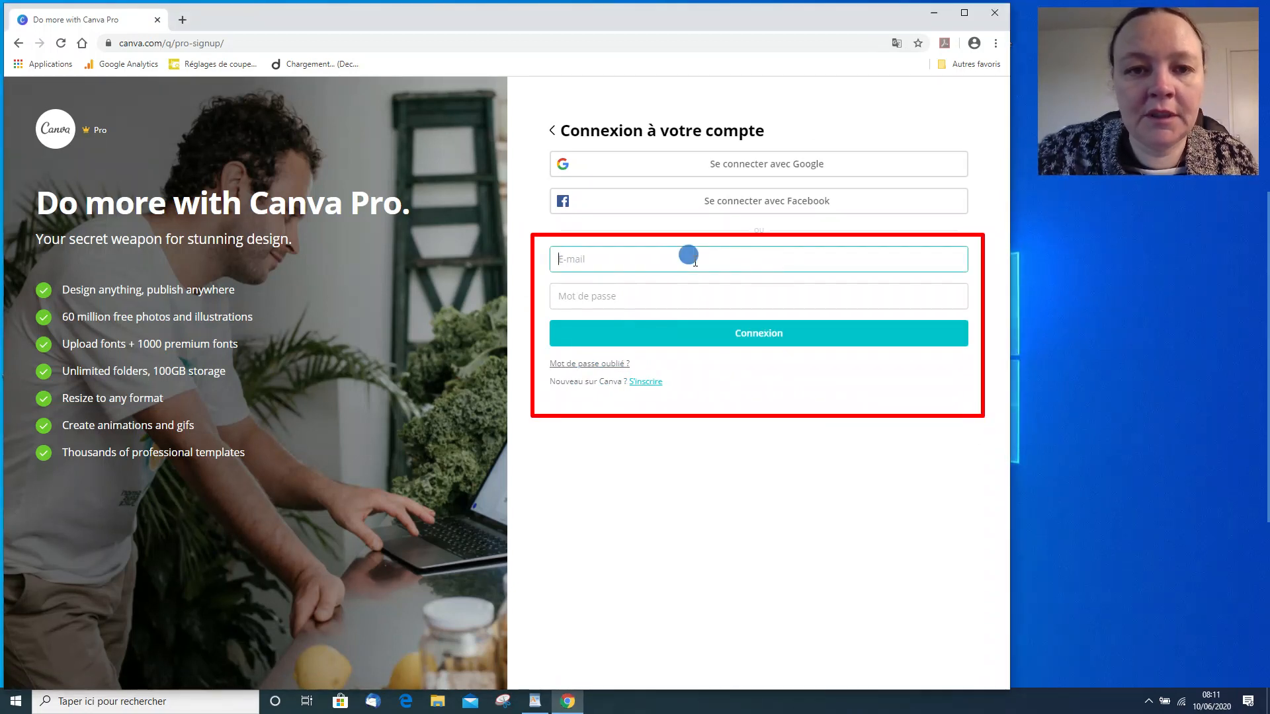
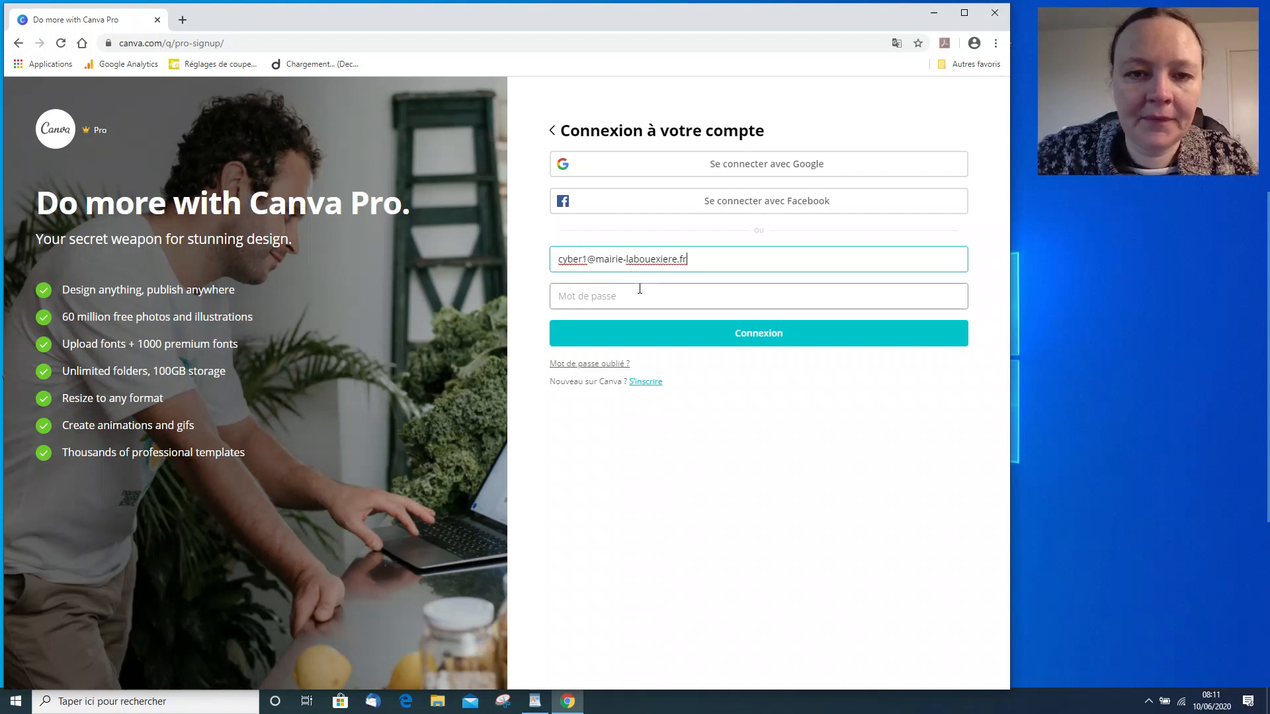
pyautogui.click(605, 297)
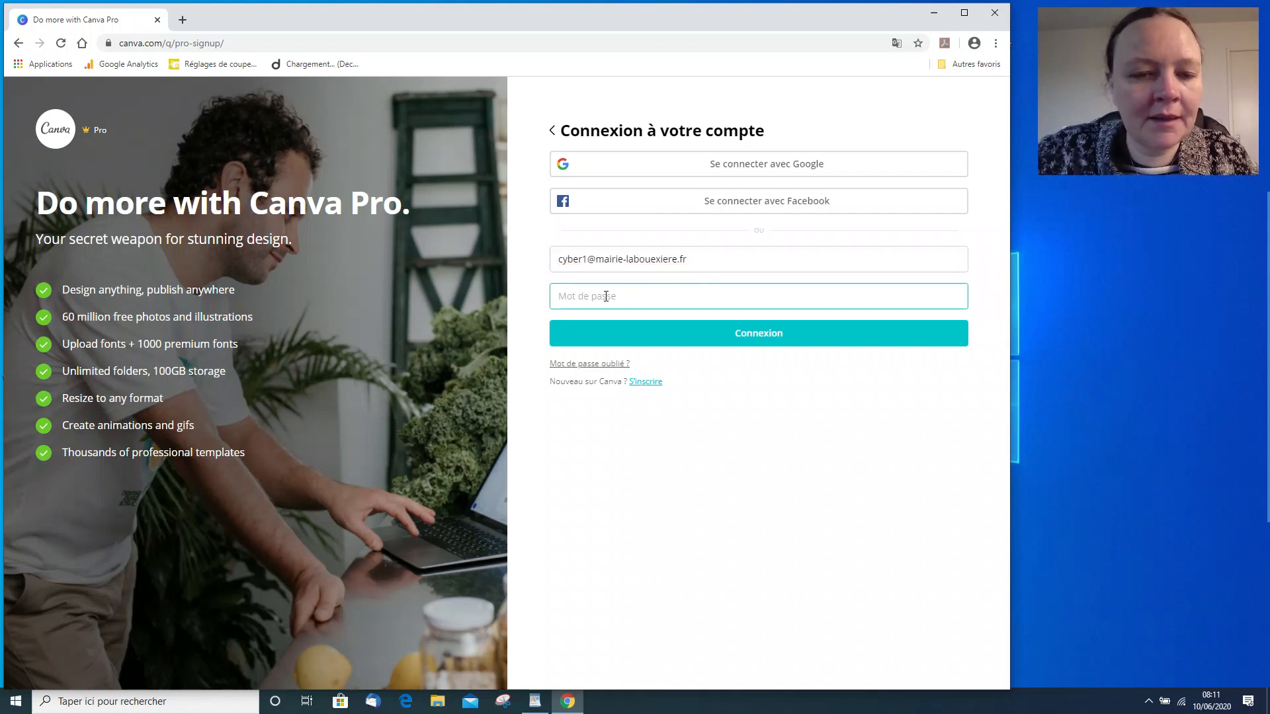
pyautogui.click(536, 704)
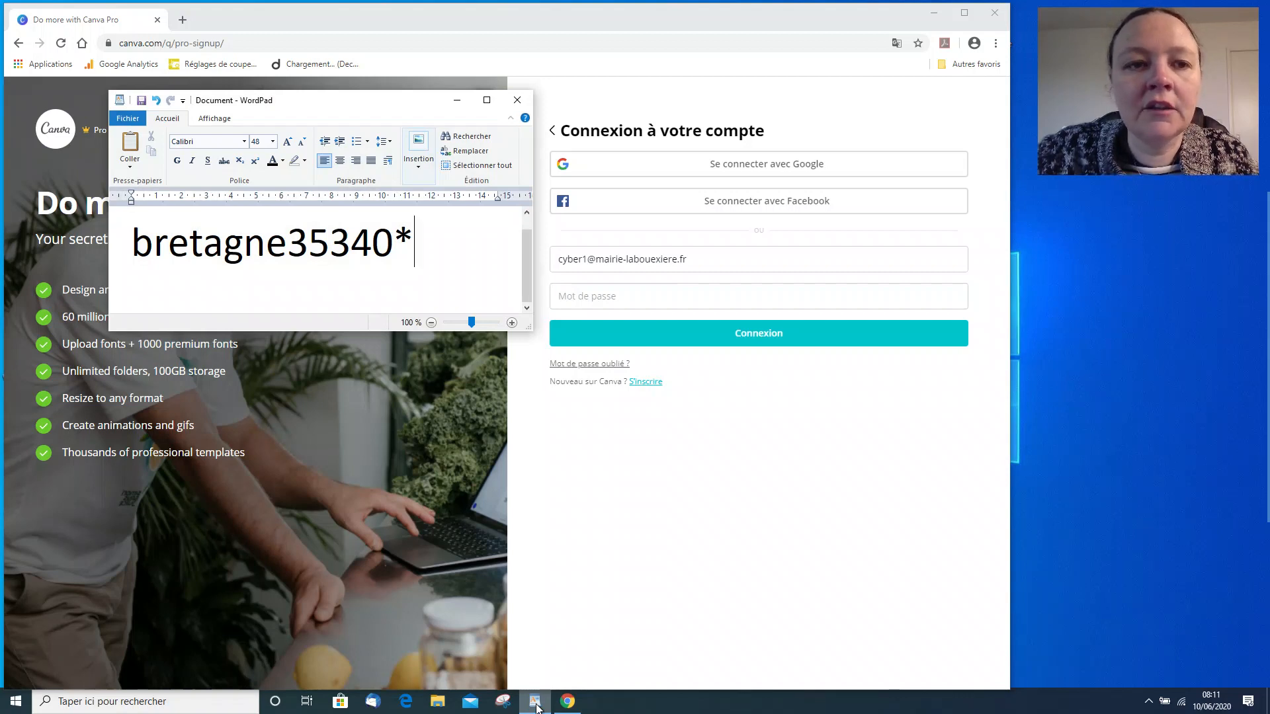
pyautogui.click(536, 704)
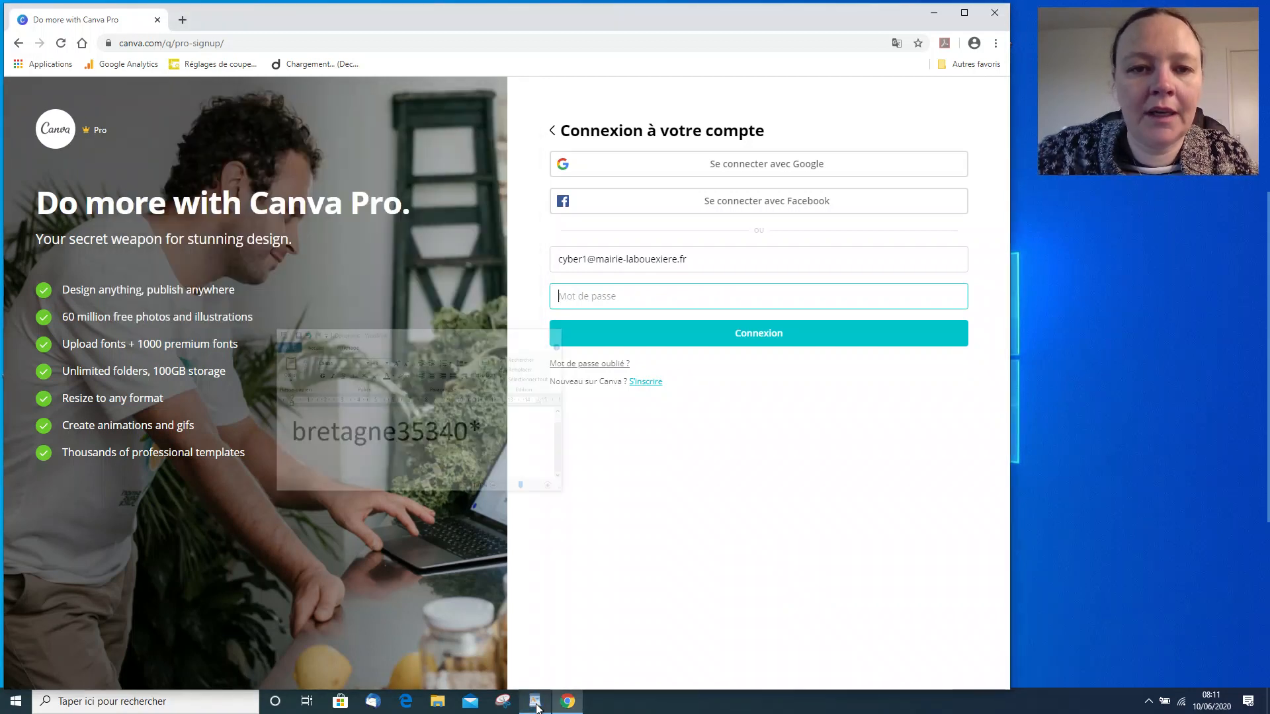
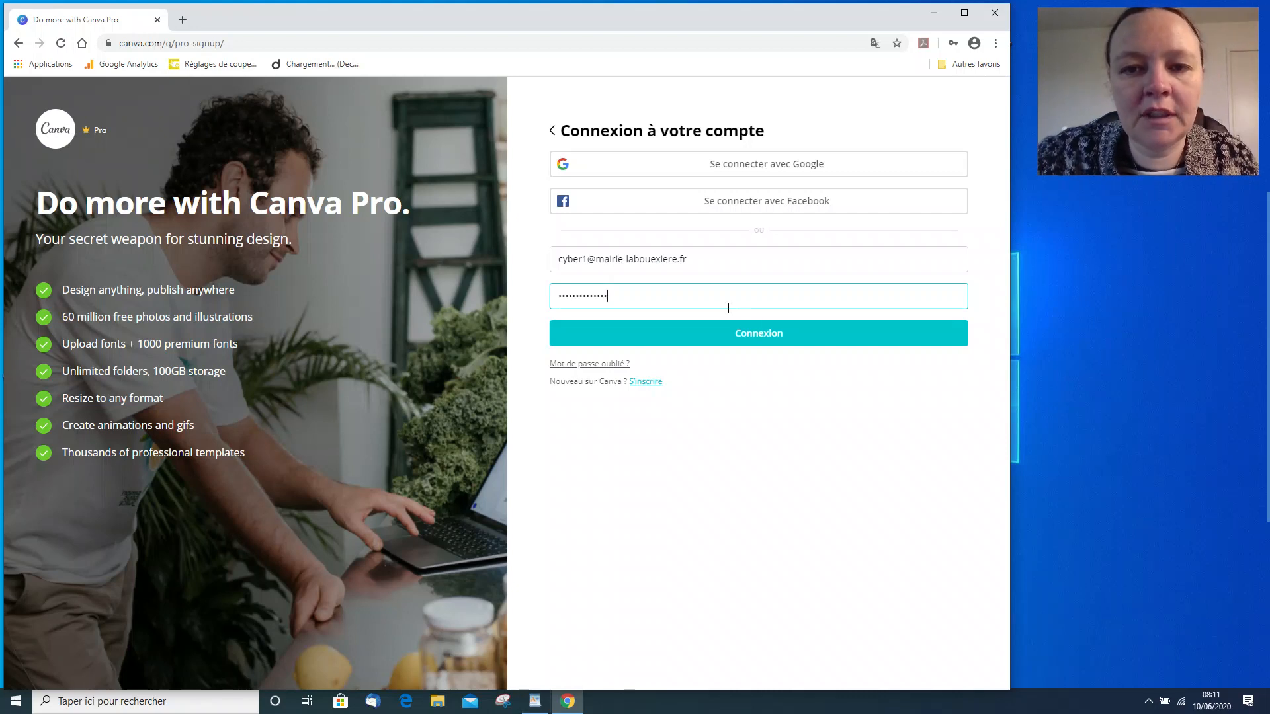
pyautogui.click(756, 341)
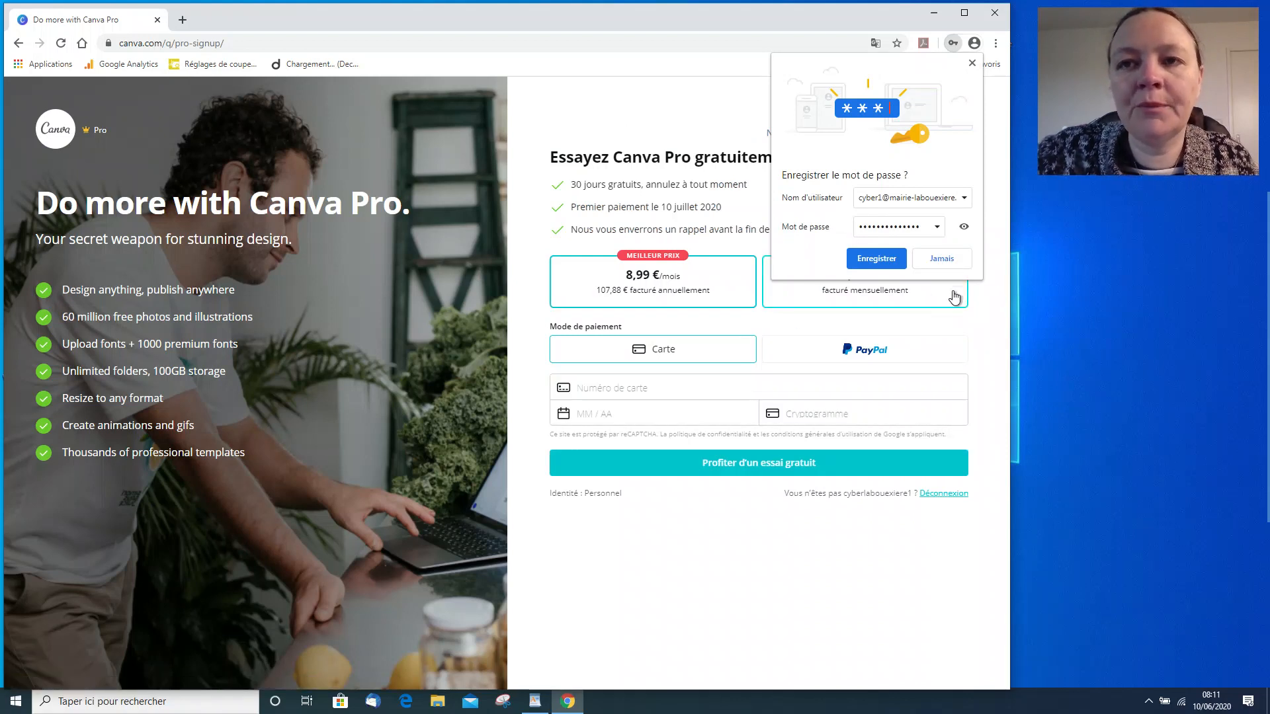
# Step: Refuse Chrome's password save with Jamais and decline the Canva Pro trial
pyautogui.click(947, 261)
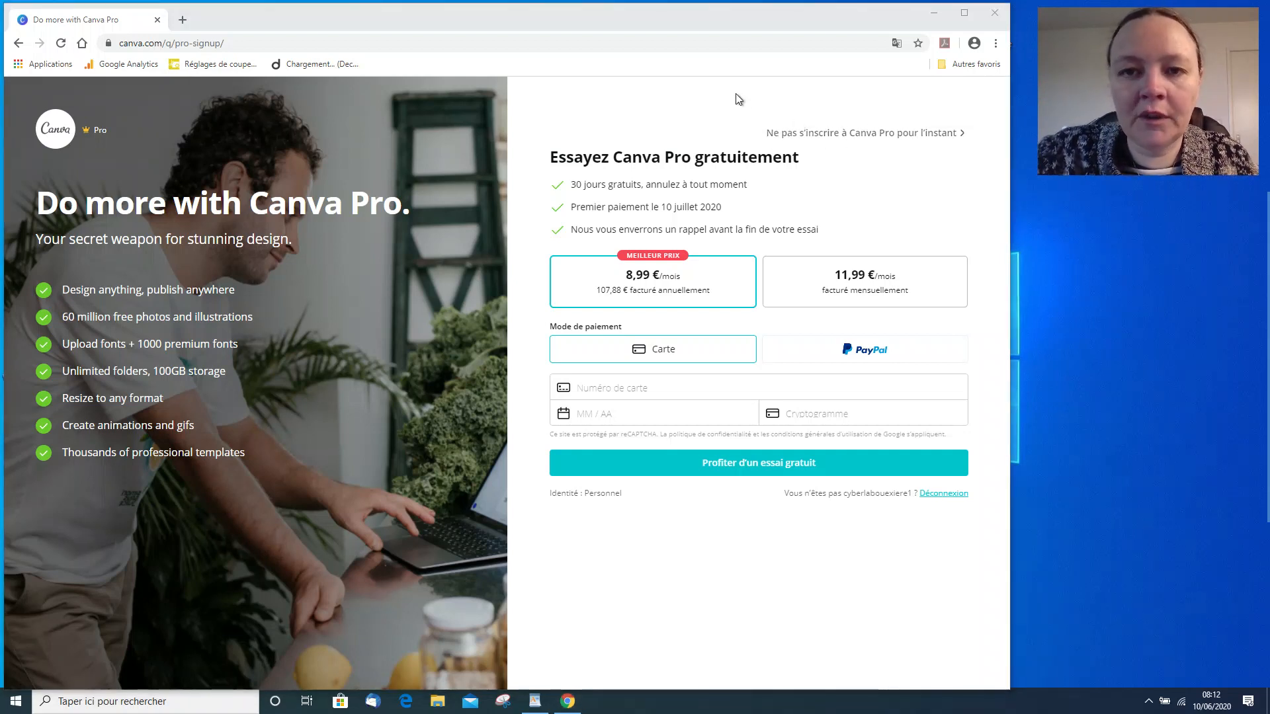
pyautogui.moveTo(736, 98); pyautogui.dragTo(987, 160)
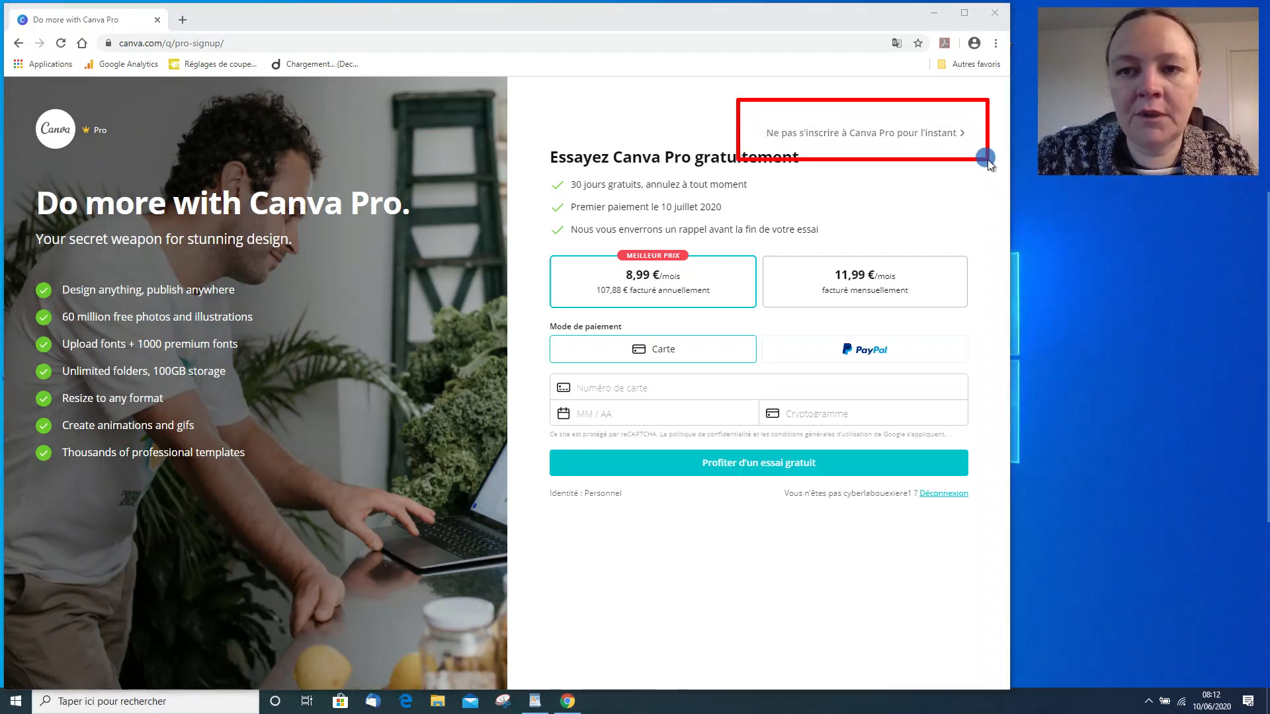
pyautogui.click(864, 134)
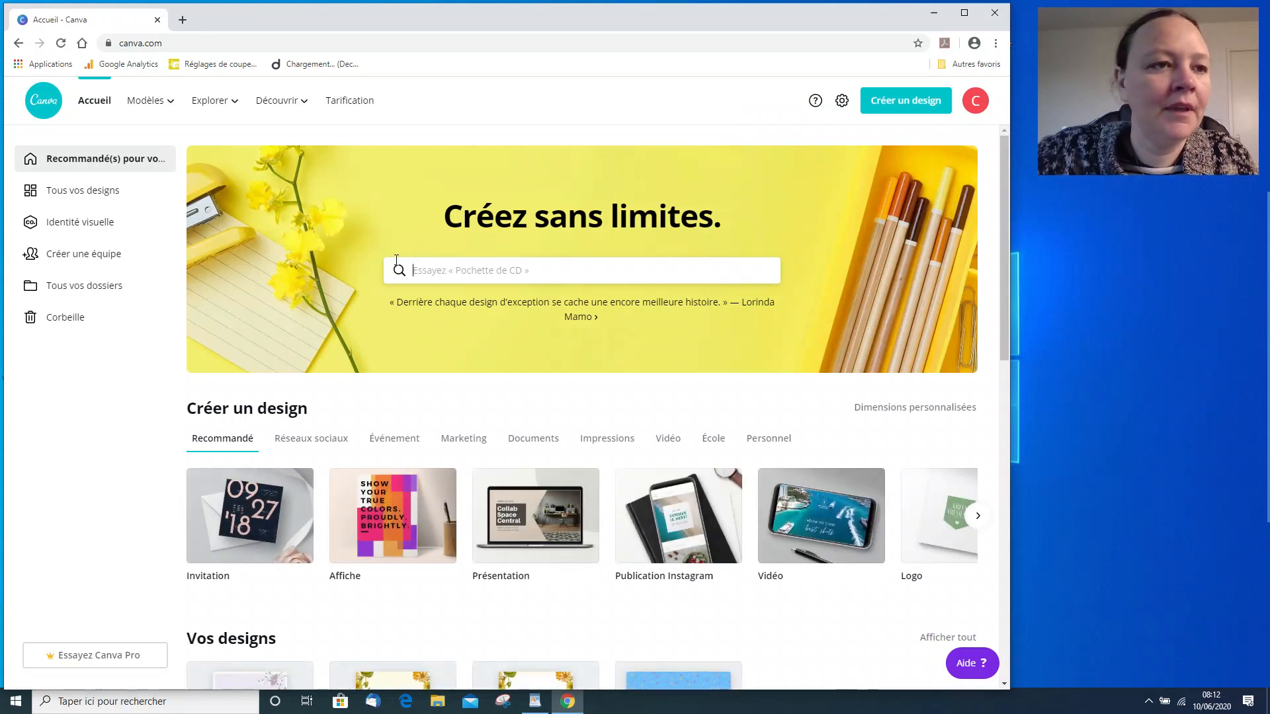
# Step: Widen the browser window and search Canva's home page for 'menu' designs
pyautogui.scroll(-3, 395, 261)
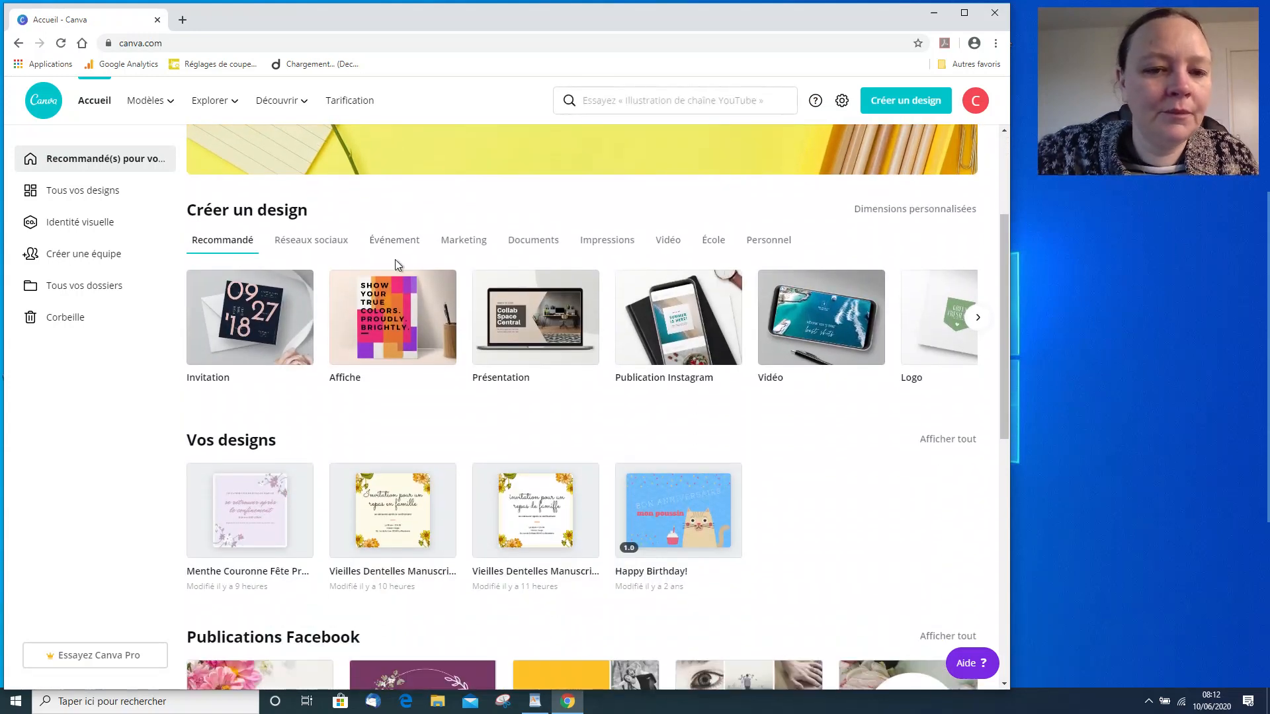
pyautogui.scroll(3, 395, 265)
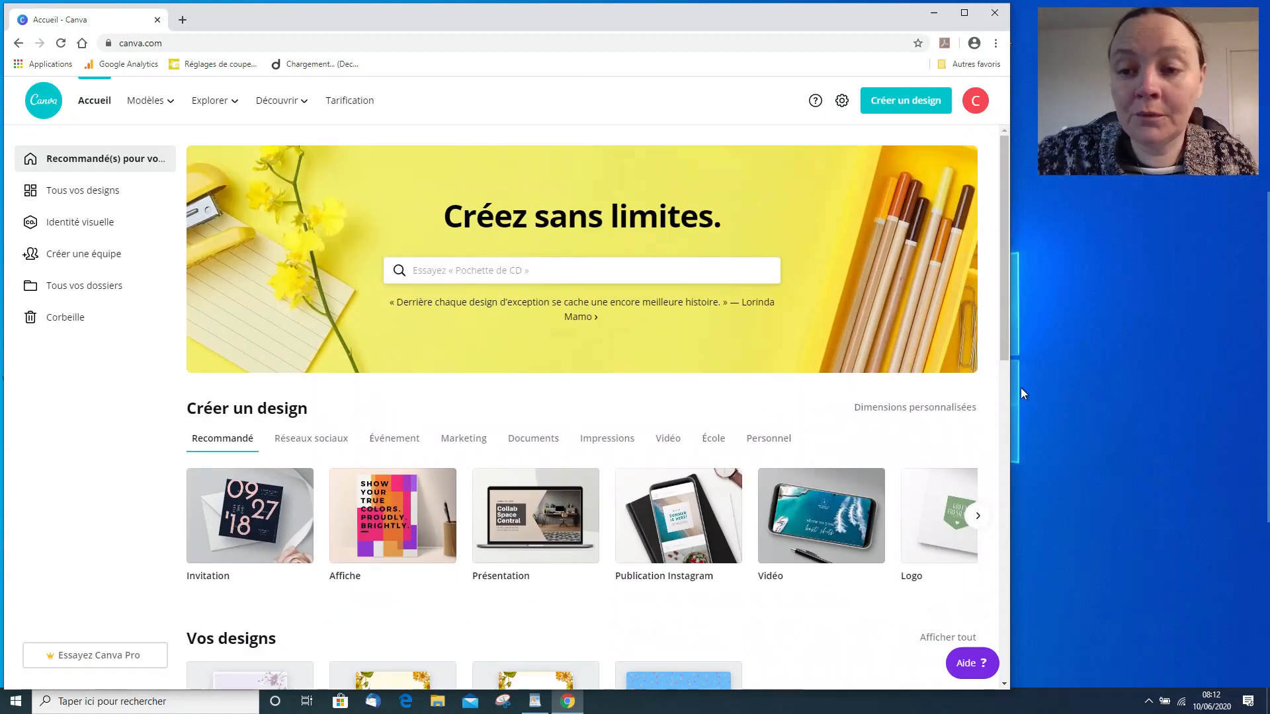
pyautogui.moveTo(1011, 392); pyautogui.dragTo(1028, 391)
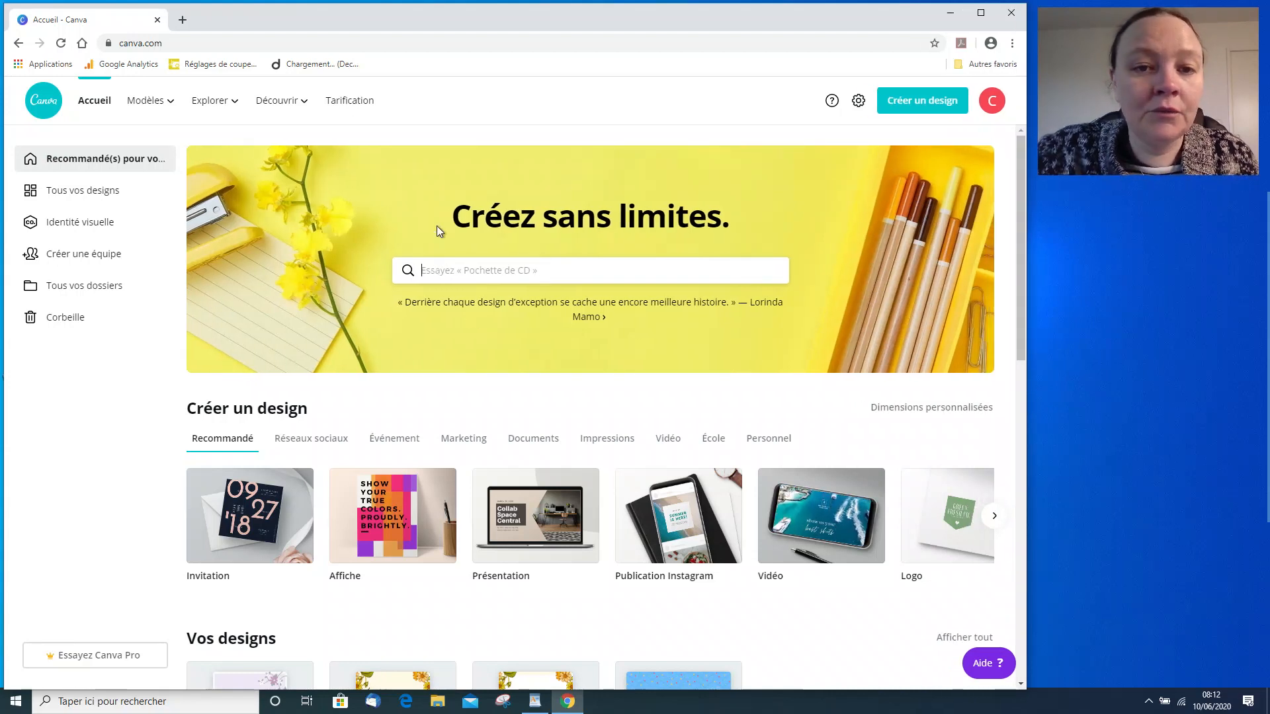
pyautogui.click(447, 270)
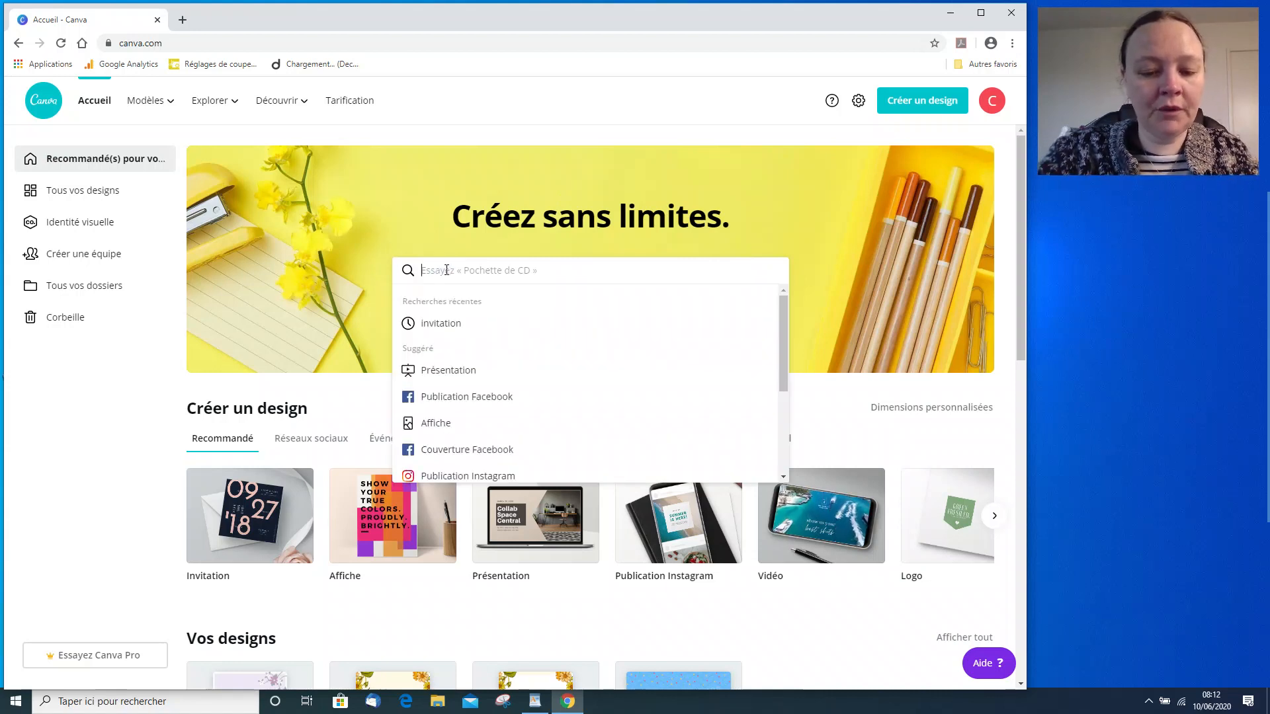
pyautogui.write('menu')
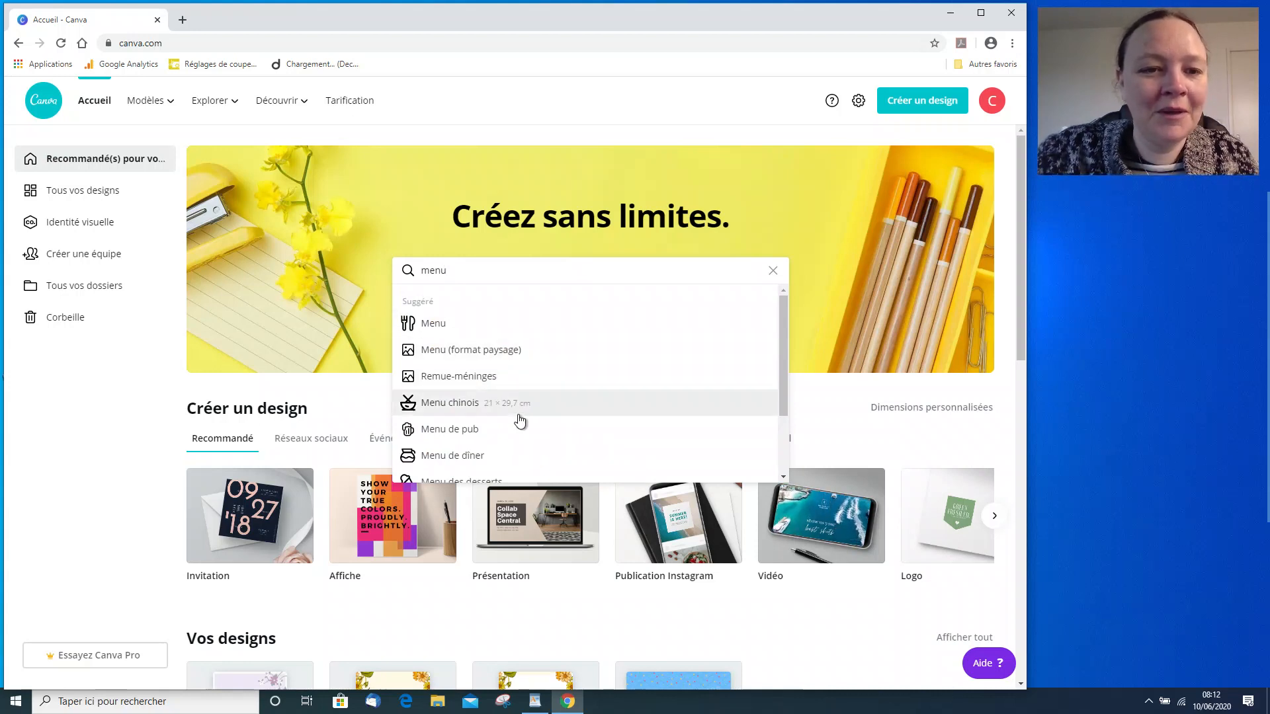
pyautogui.scroll(-1, 534, 434)
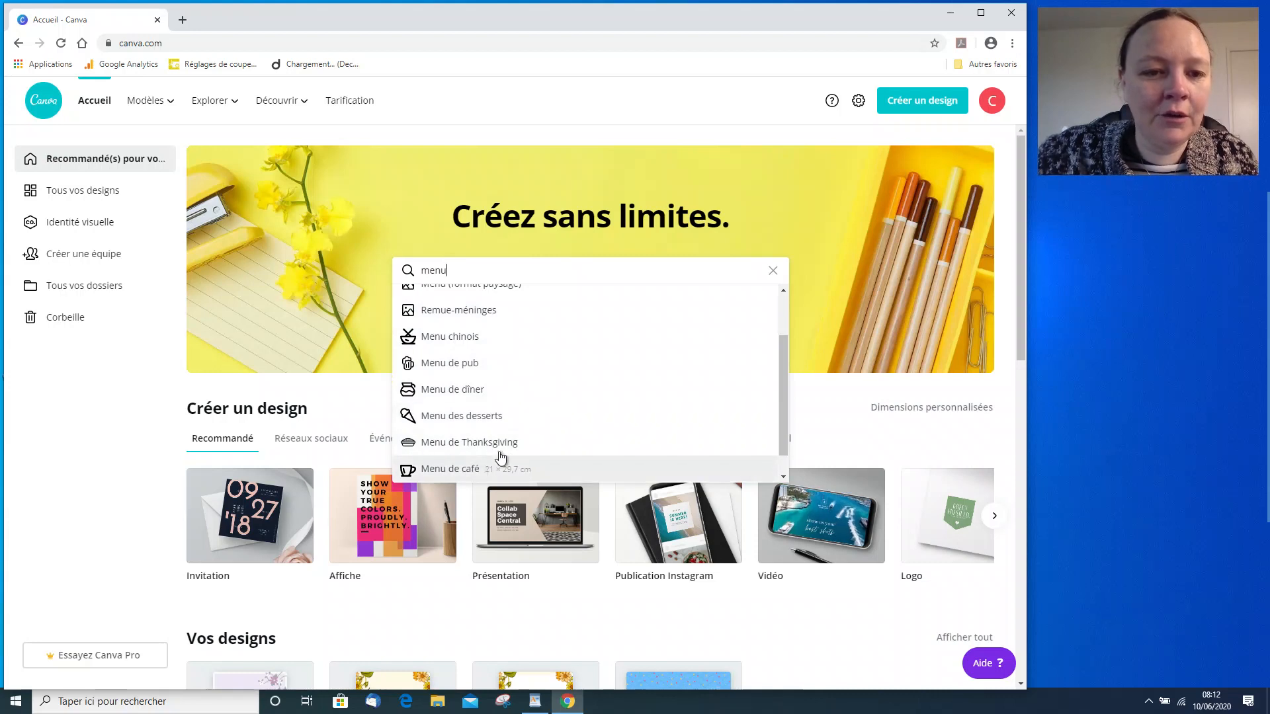
pyautogui.scroll(-1, 508, 451)
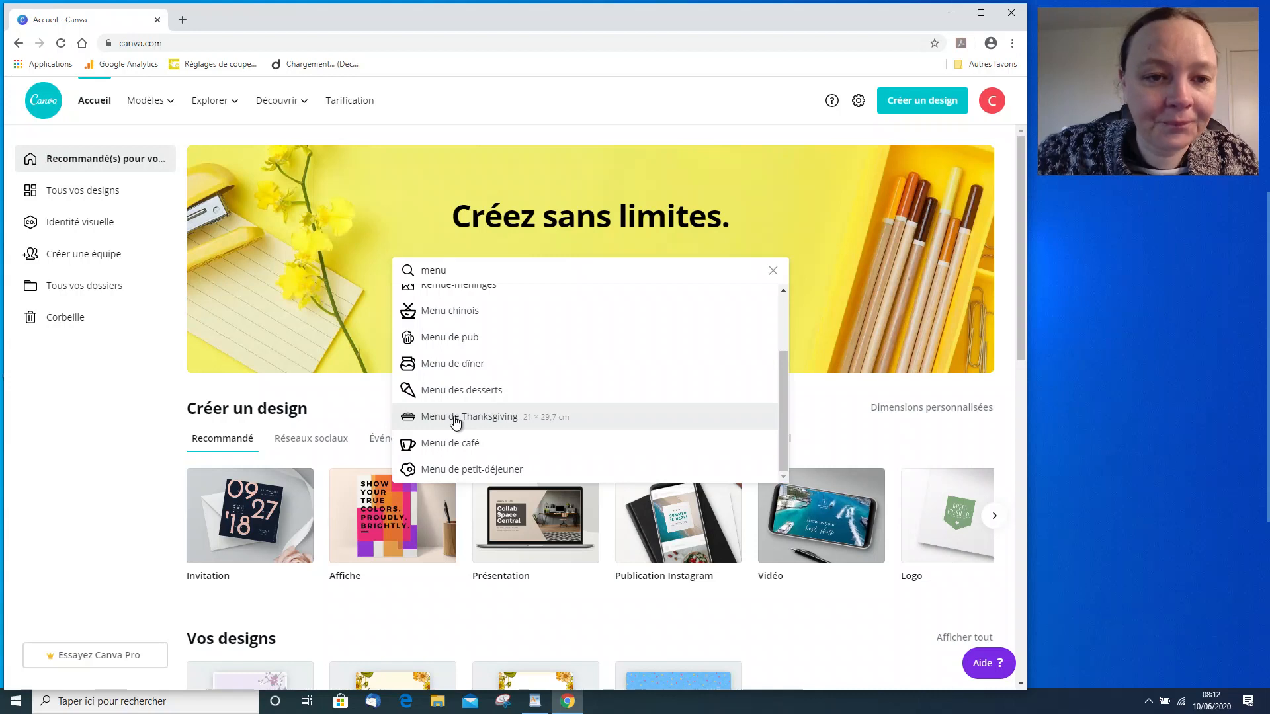
pyautogui.scroll(2, 455, 421)
pyautogui.scroll(-2, 455, 421)
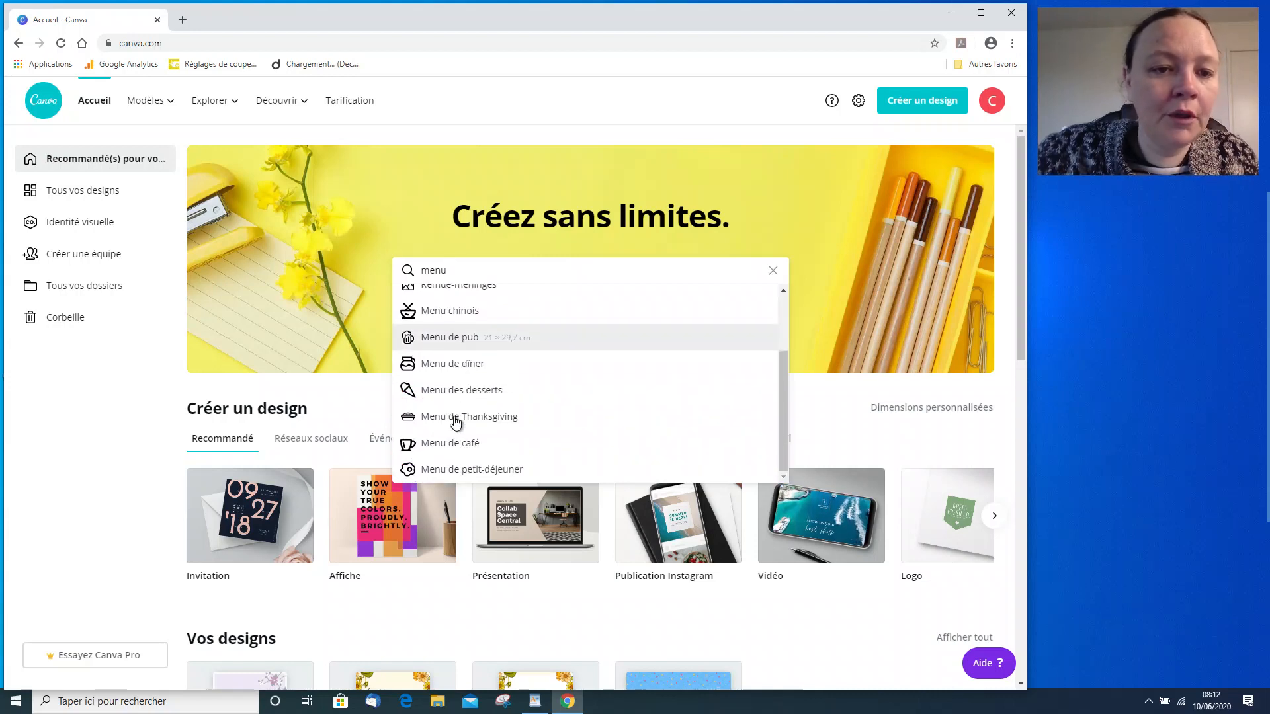
pyautogui.scroll(2, 455, 422)
# Step: Browse the Menu templates and open the 'Pastel Simple Floral Mariage Menu' design
pyautogui.click(427, 321)
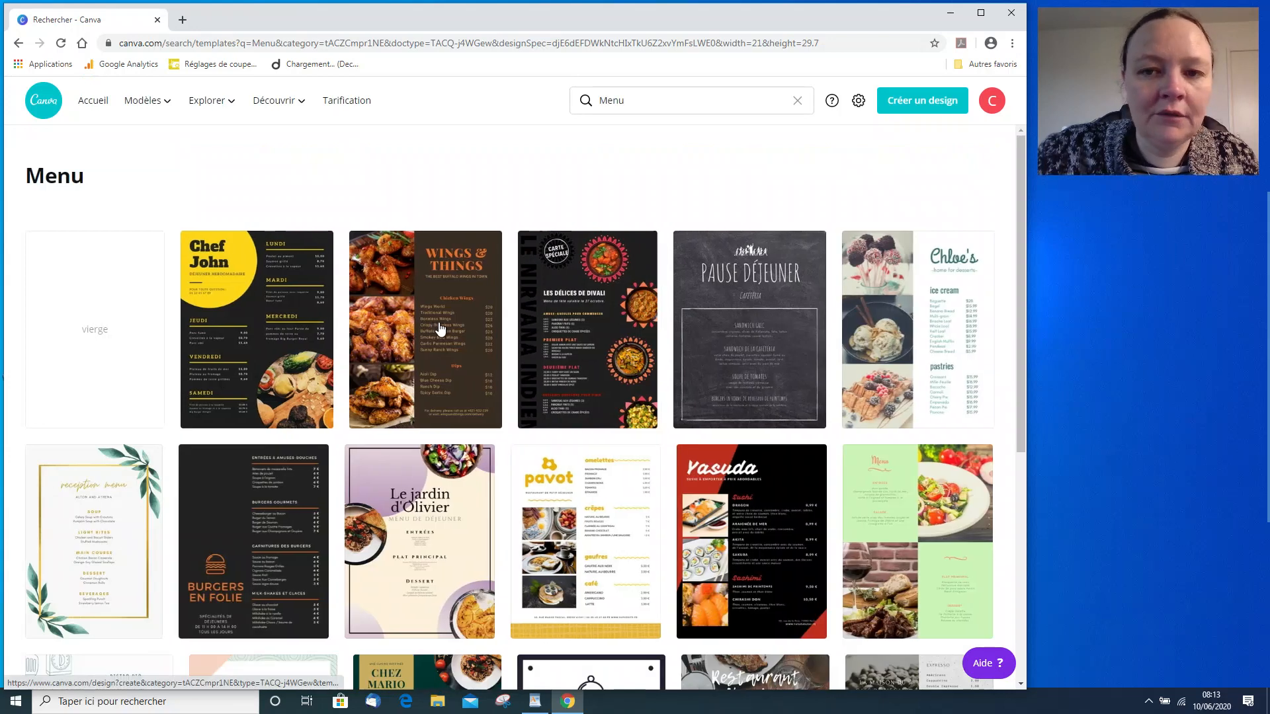
pyautogui.scroll(-5, 440, 328)
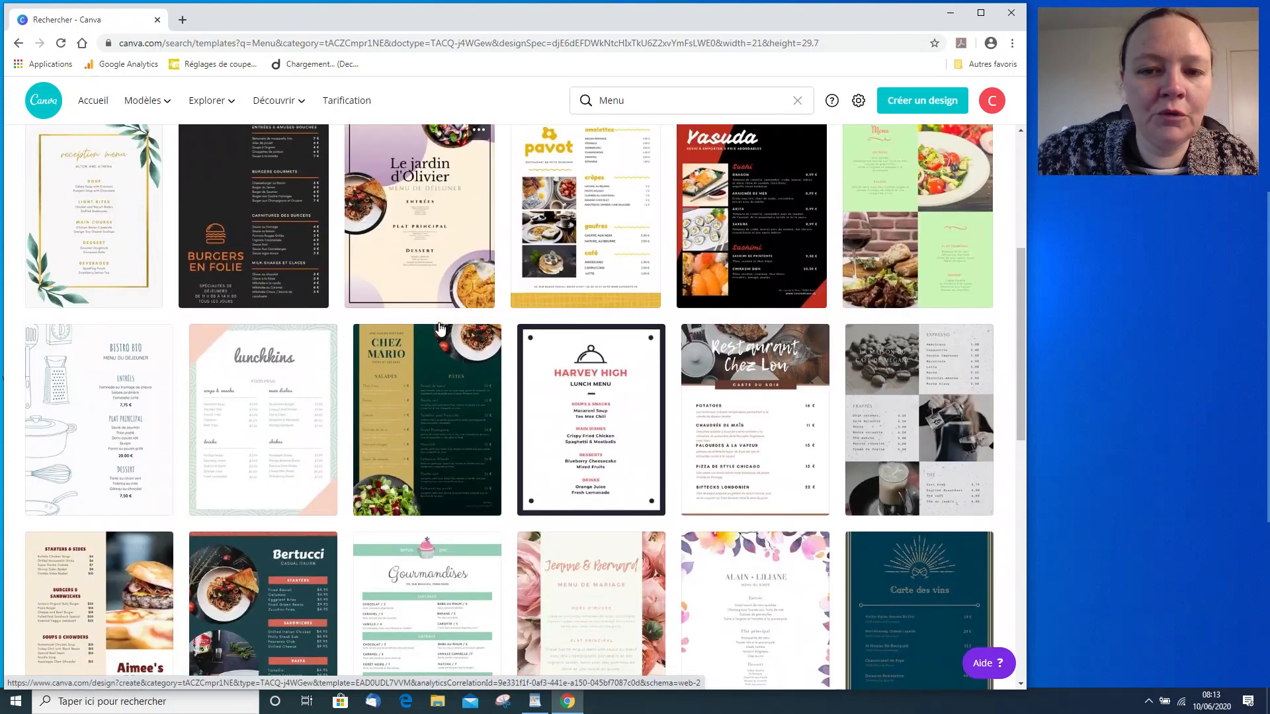
pyautogui.scroll(-4, 439, 324)
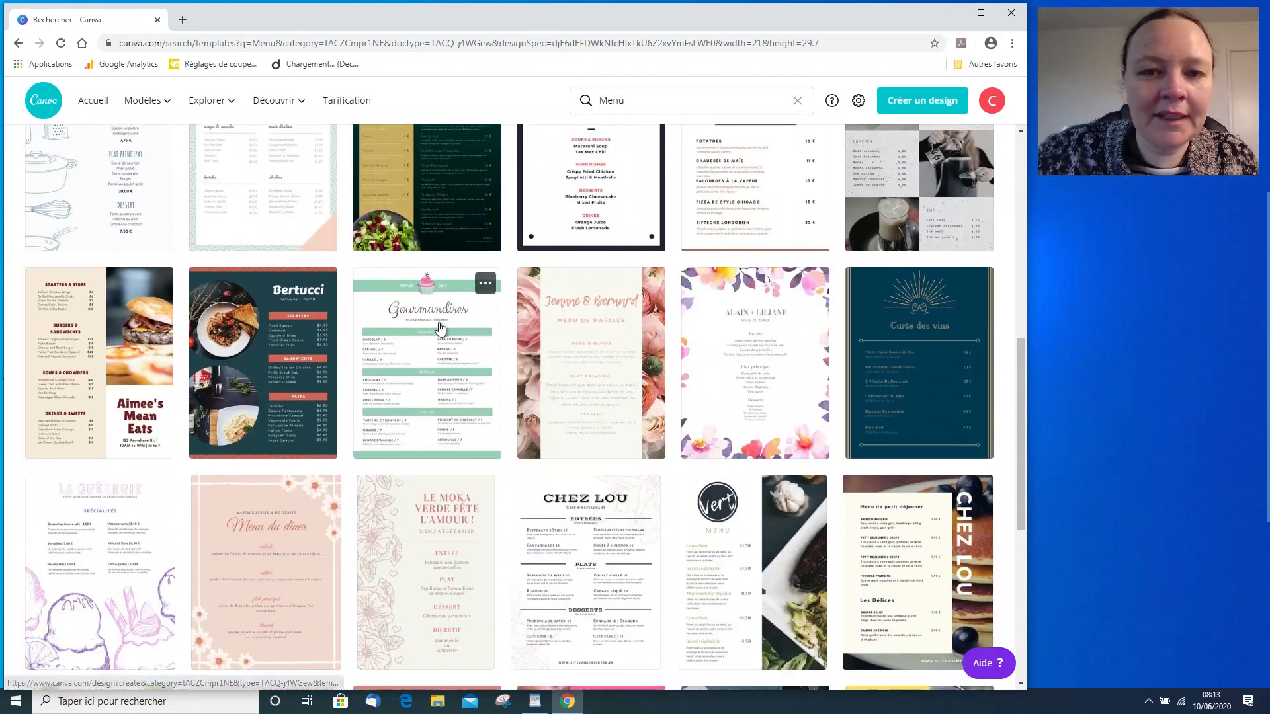
pyautogui.scroll(-2, 440, 327)
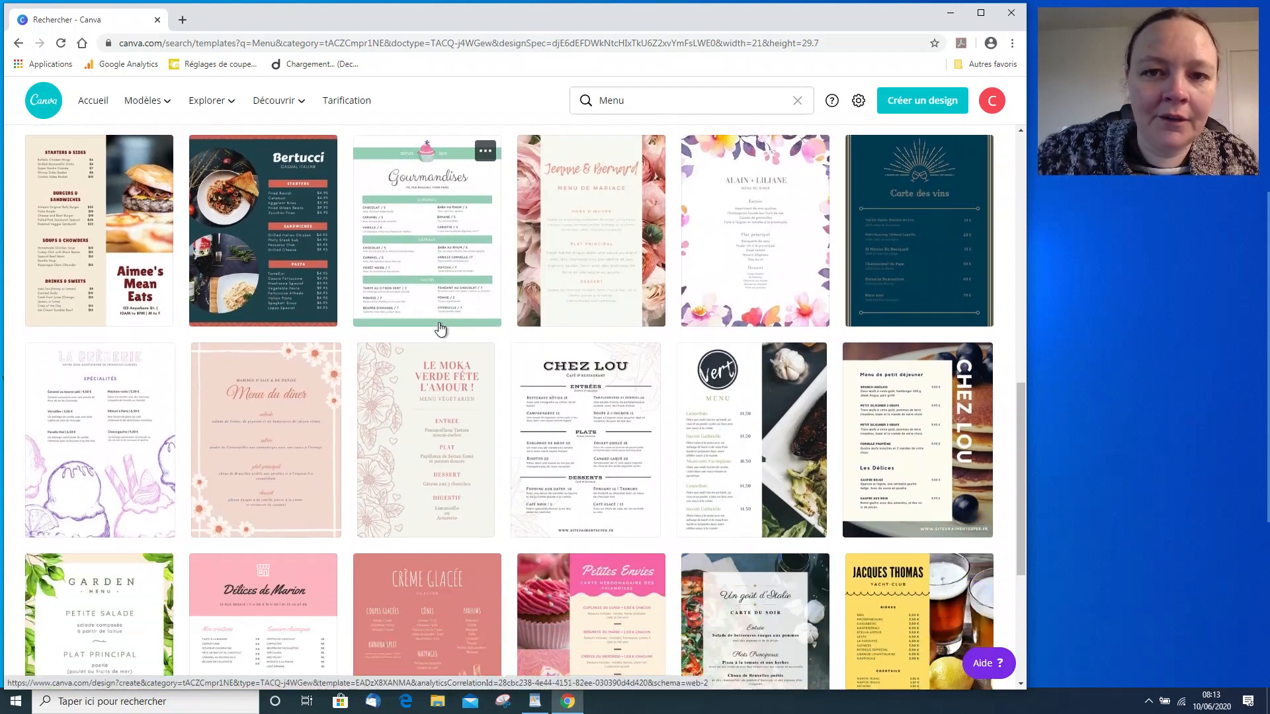
pyautogui.scroll(-4, 439, 327)
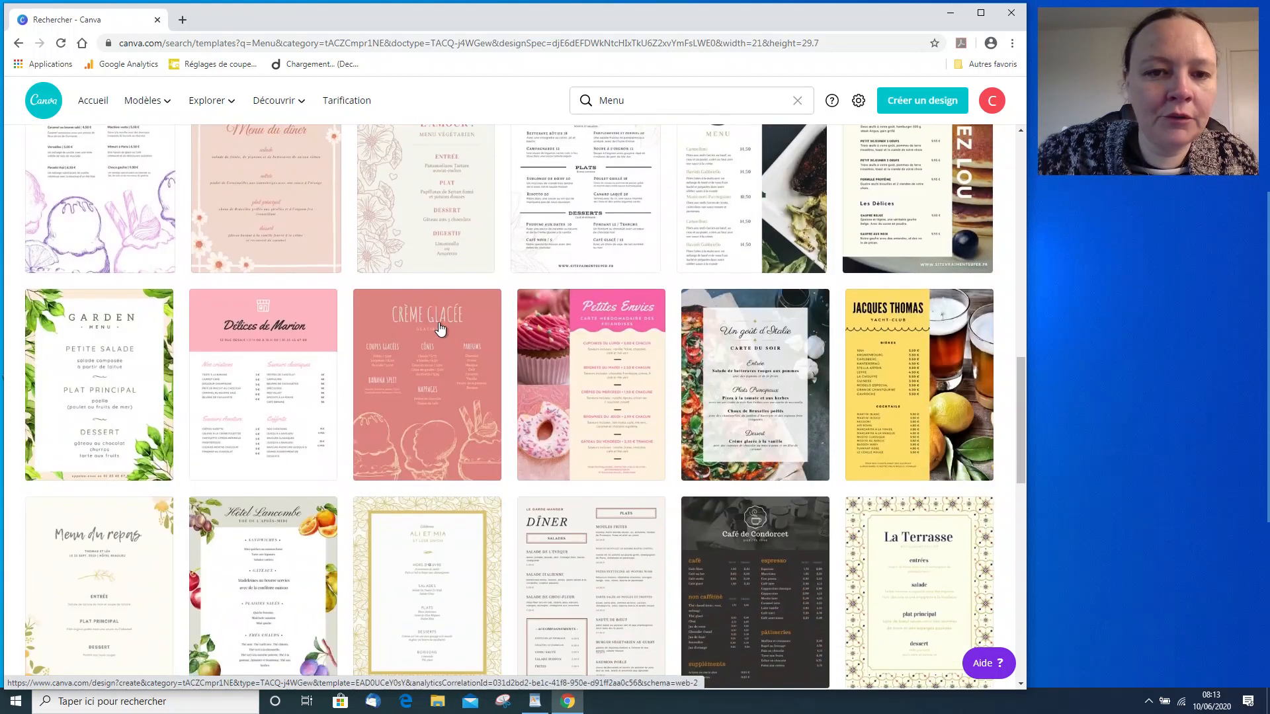
pyautogui.scroll(-2, 440, 327)
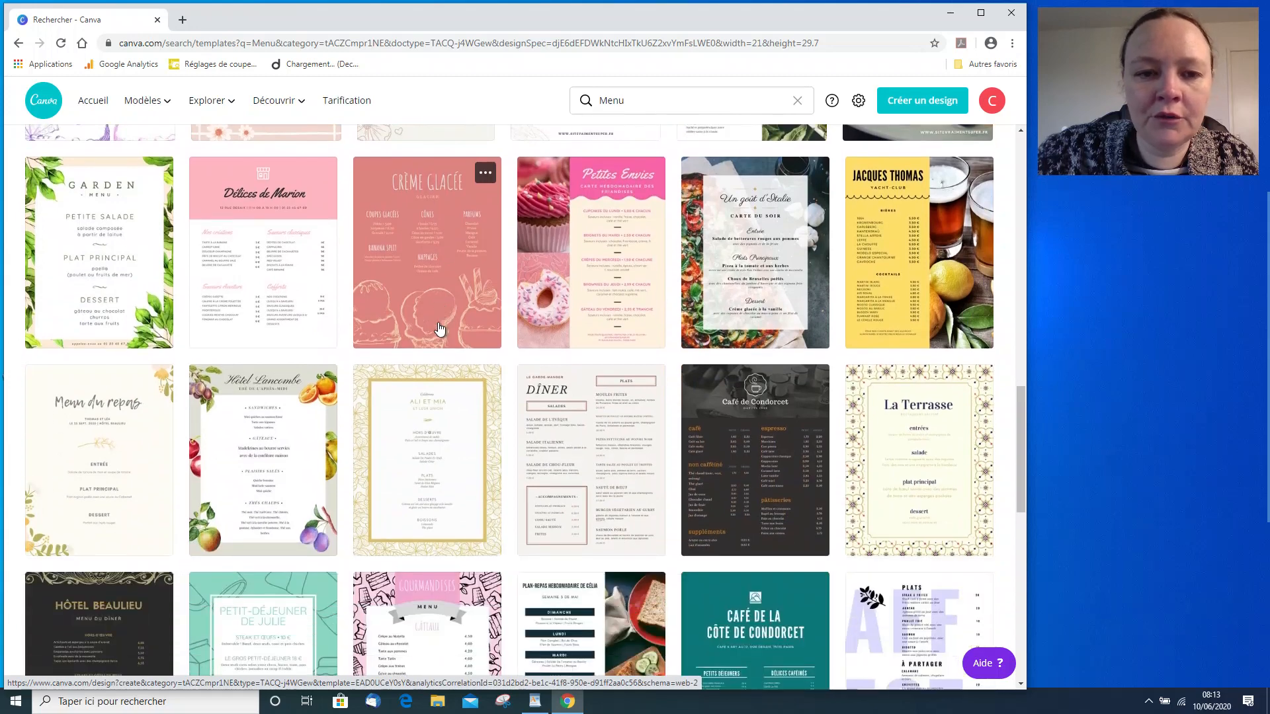
pyautogui.scroll(-4, 440, 327)
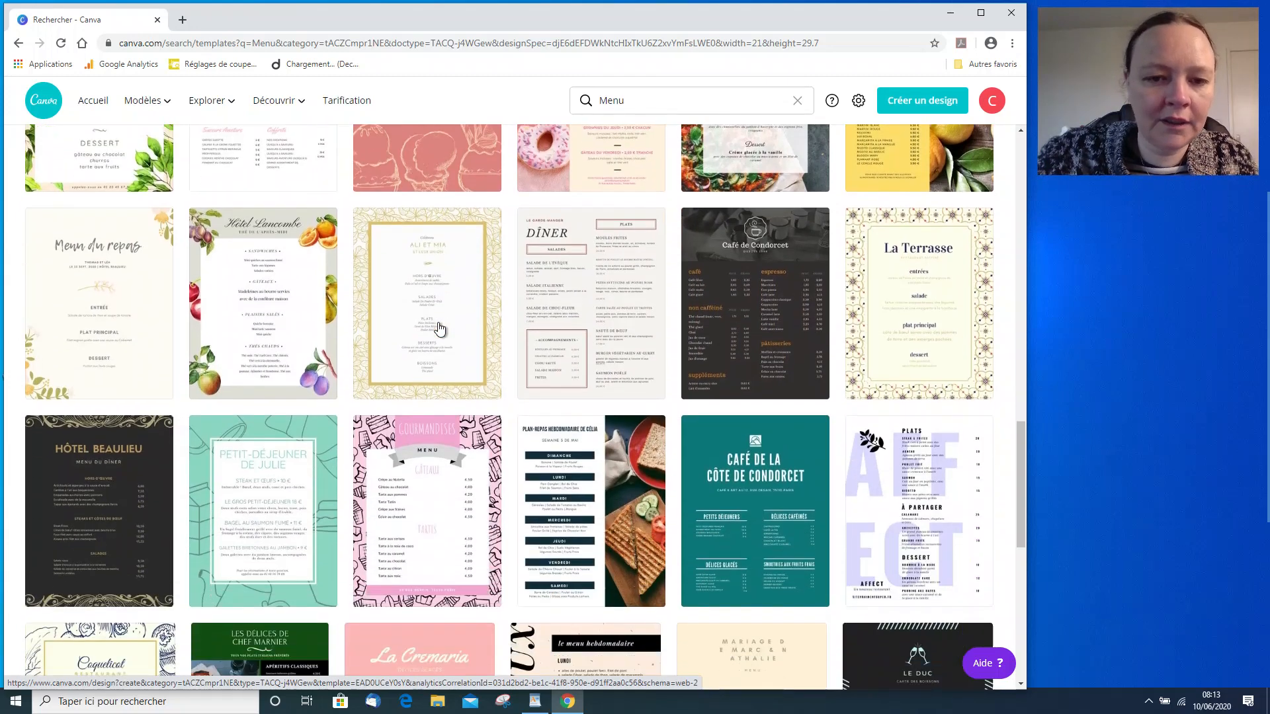
pyautogui.scroll(-2, 440, 327)
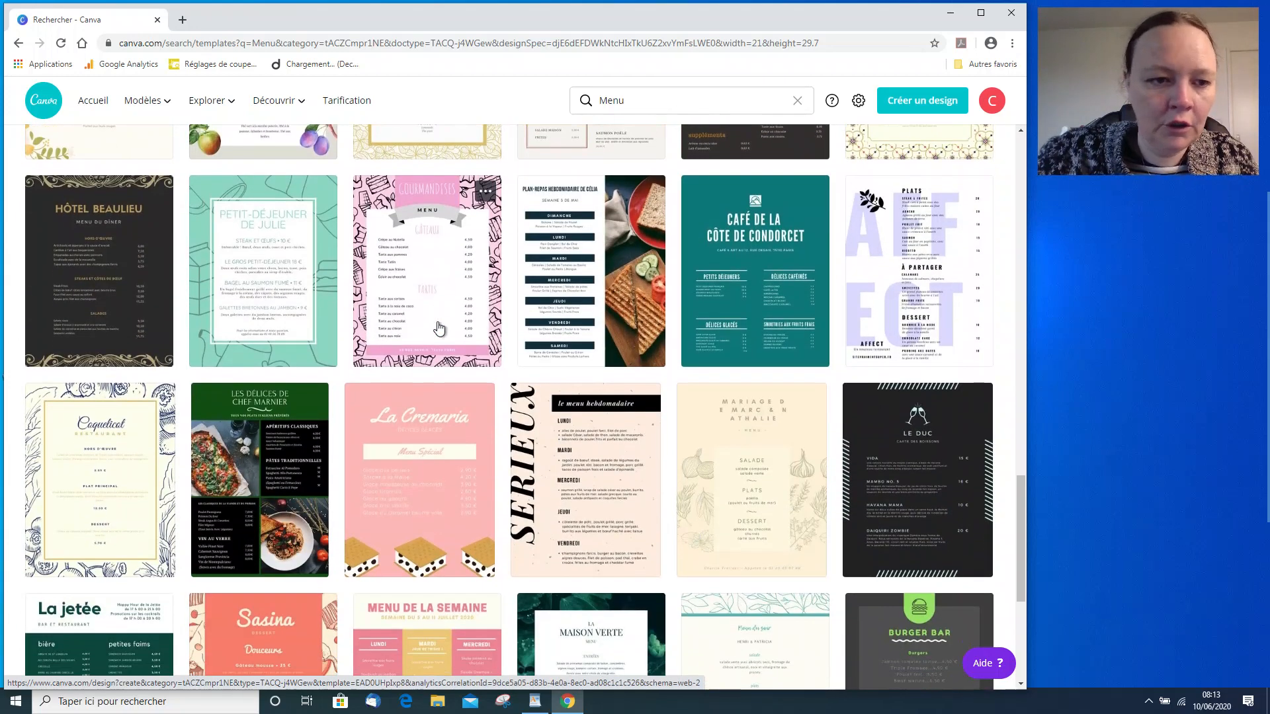
pyautogui.scroll(-4, 440, 327)
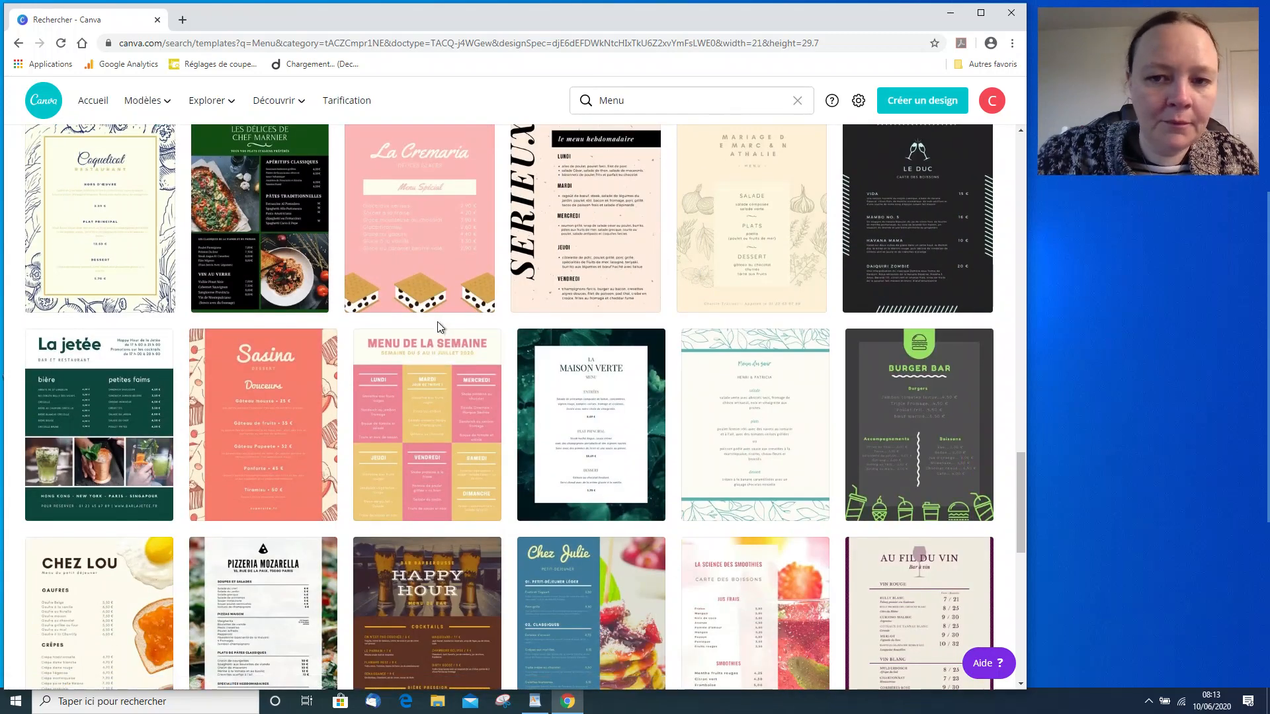
pyautogui.scroll(-4, 440, 327)
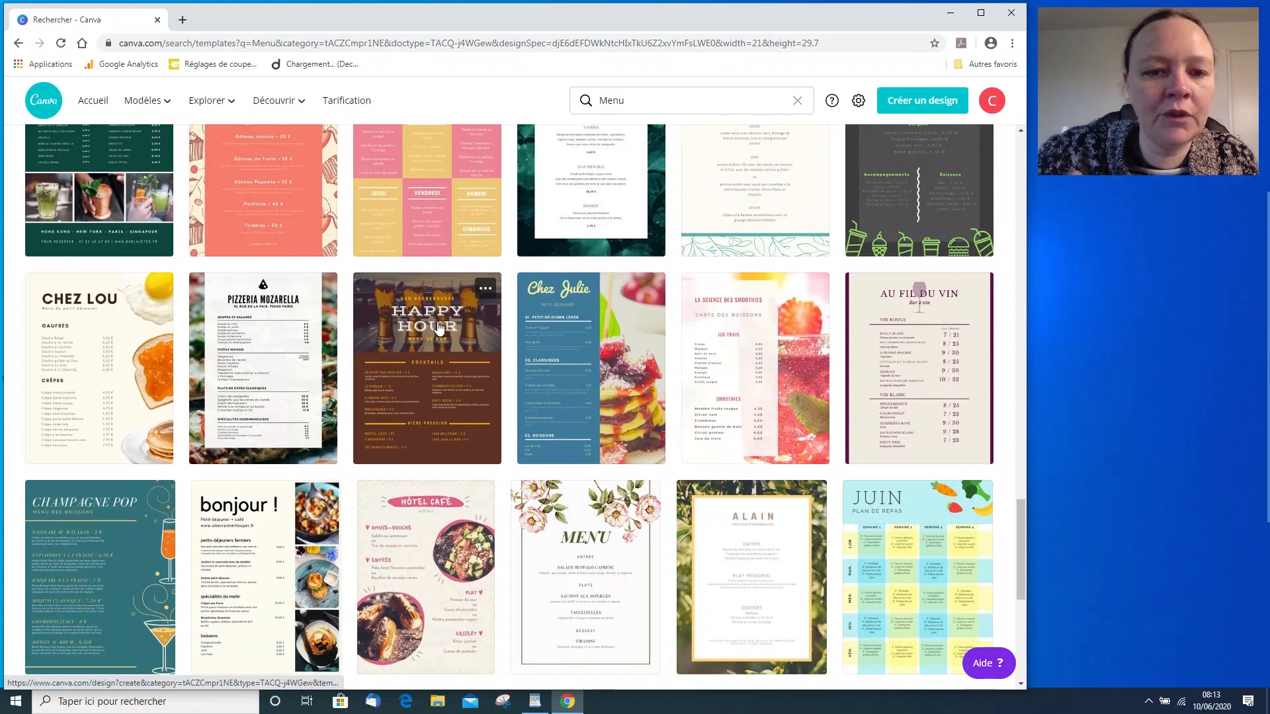
pyautogui.scroll(-4, 439, 326)
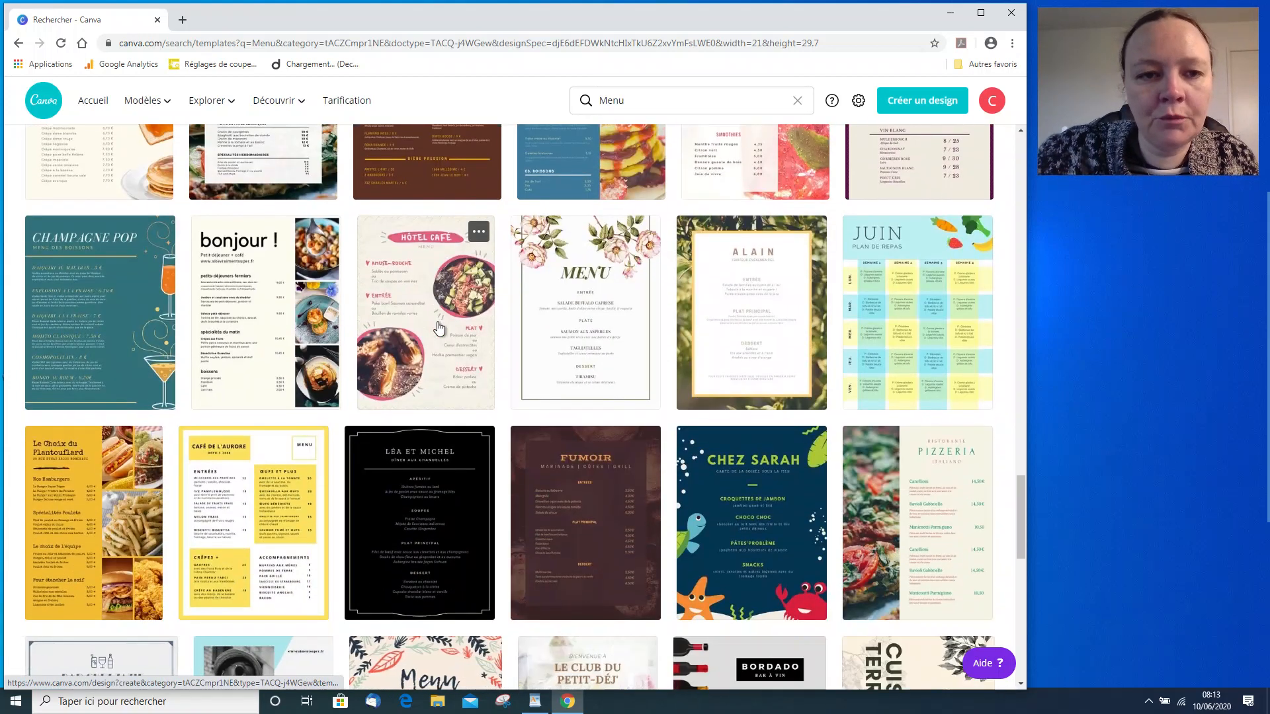
pyautogui.scroll(-3, 440, 327)
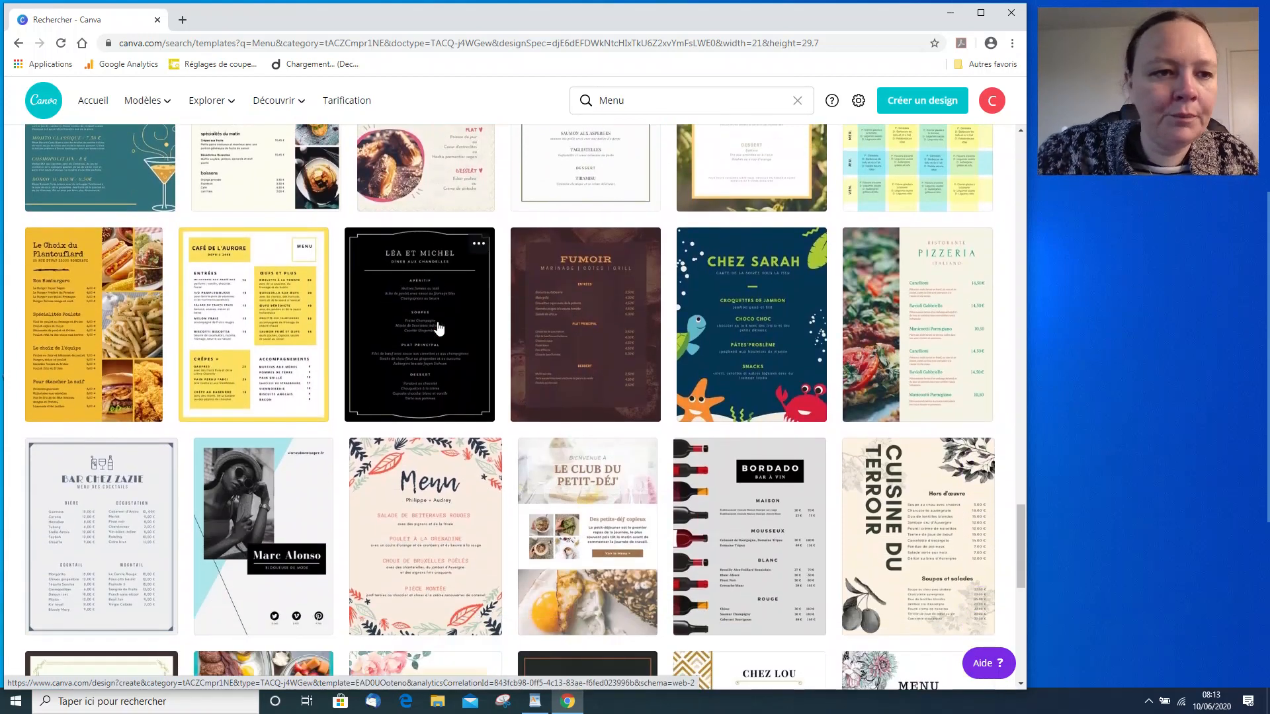
pyautogui.scroll(-2, 438, 326)
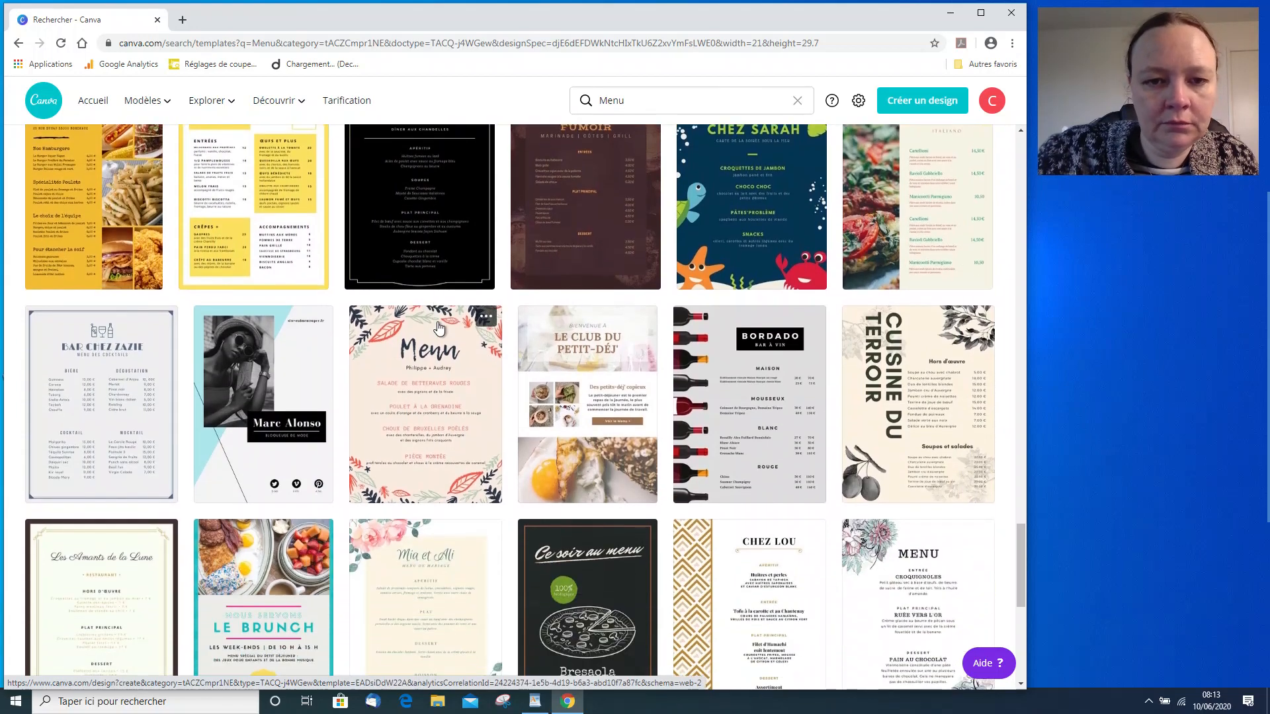
pyautogui.scroll(4, 443, 325)
pyautogui.scroll(10, 448, 317)
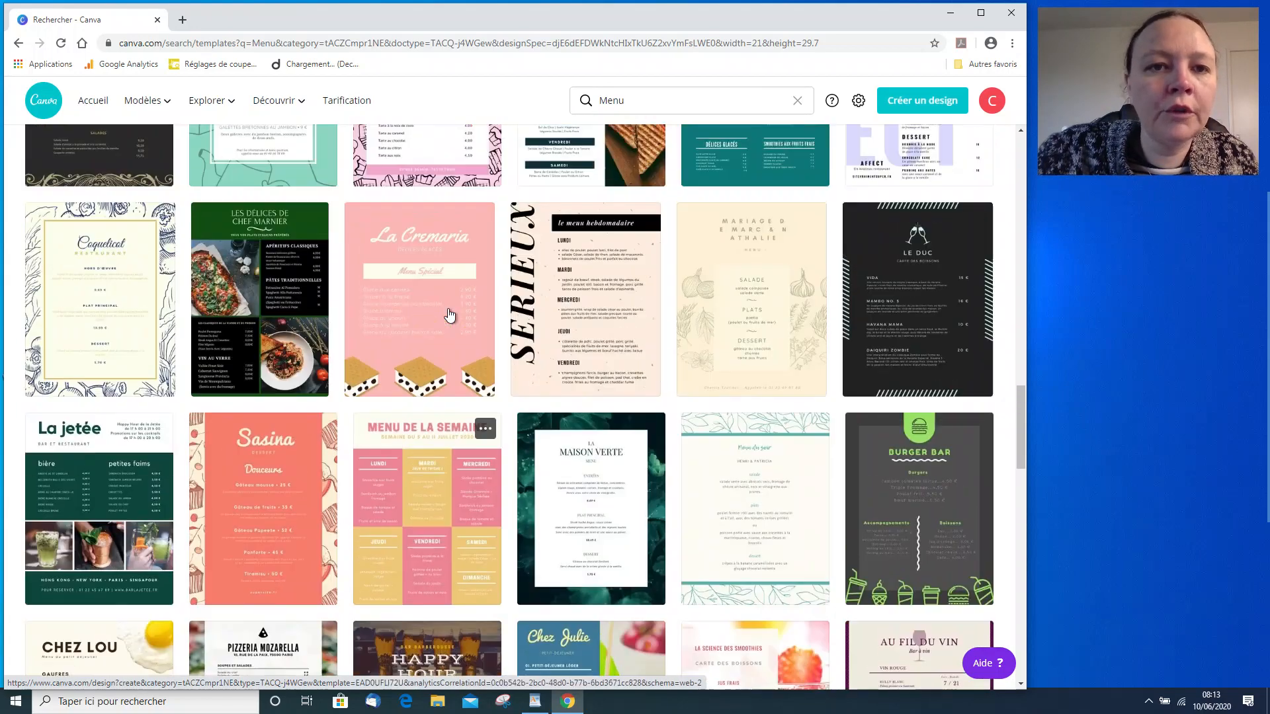
pyautogui.scroll(4, 449, 315)
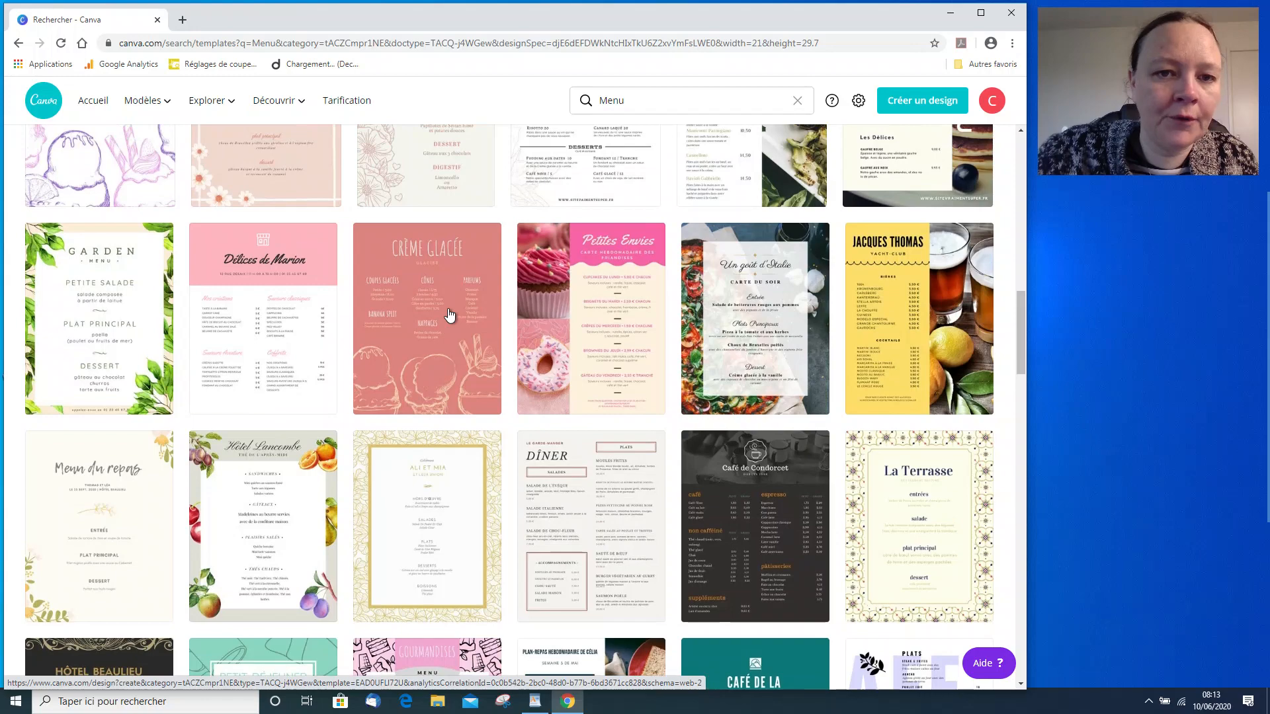
pyautogui.scroll(6, 449, 314)
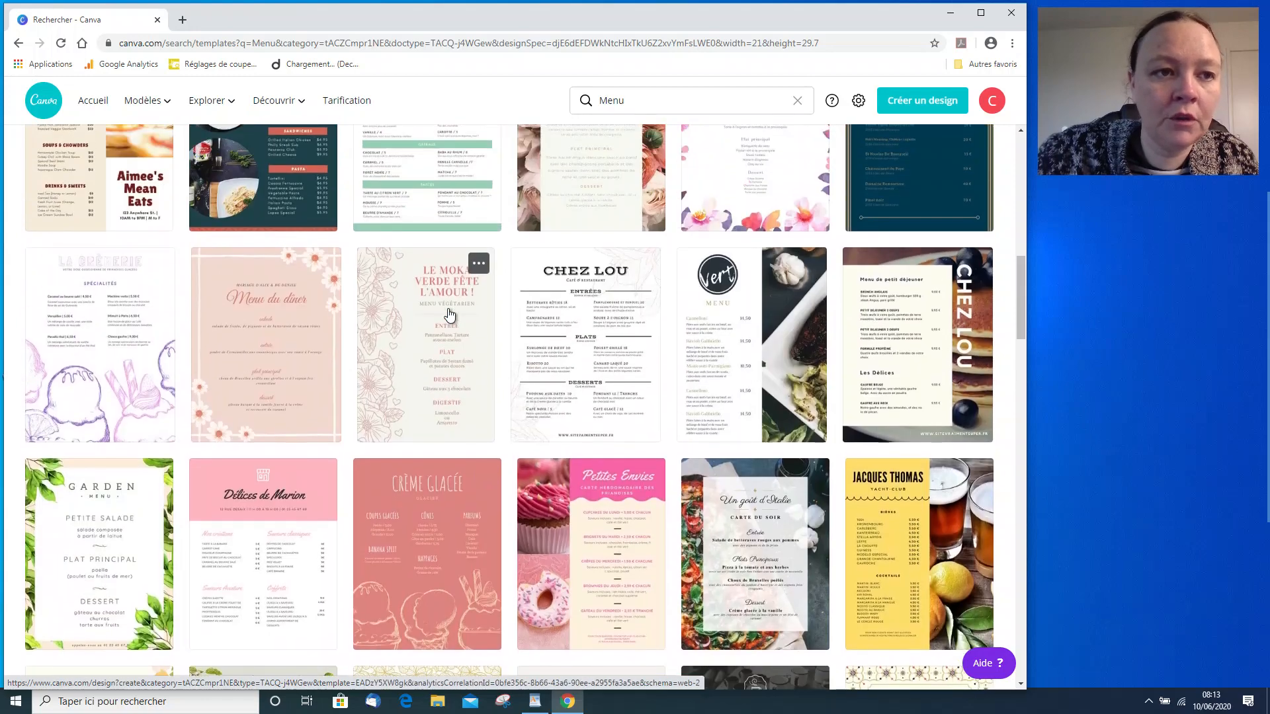
pyautogui.scroll(2, 449, 314)
pyautogui.scroll(6, 449, 313)
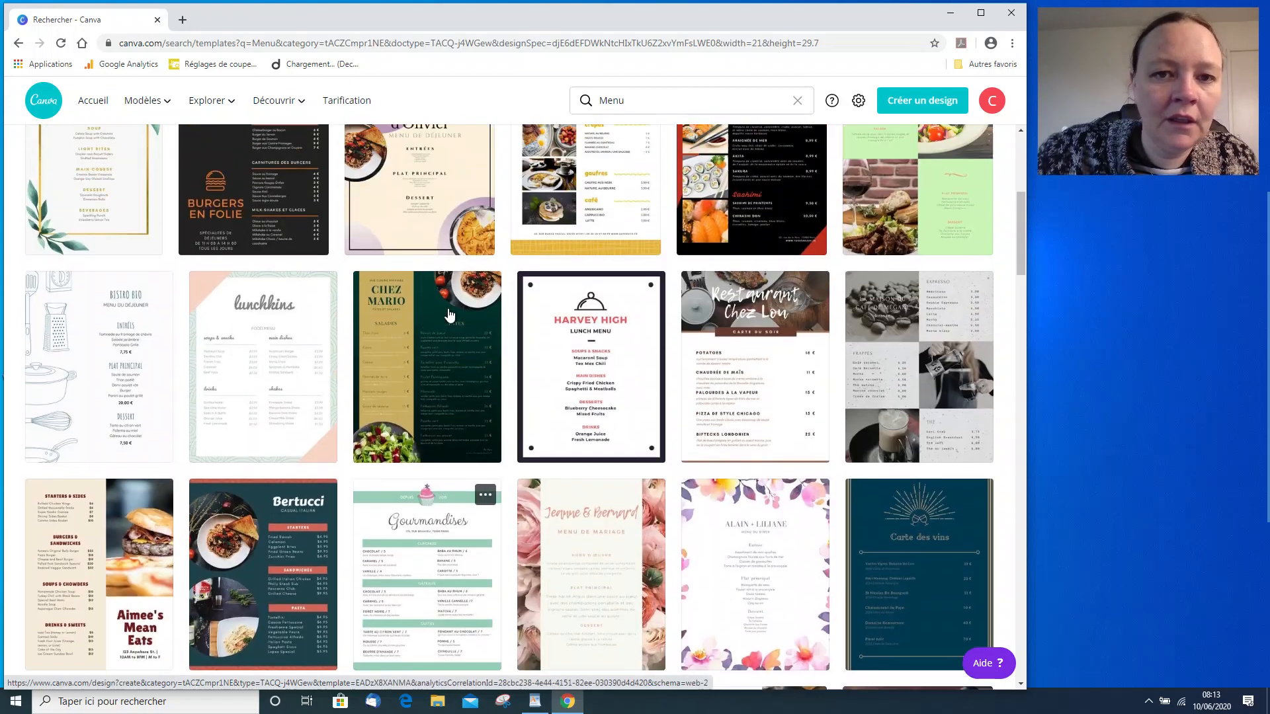
pyautogui.scroll(1, 448, 314)
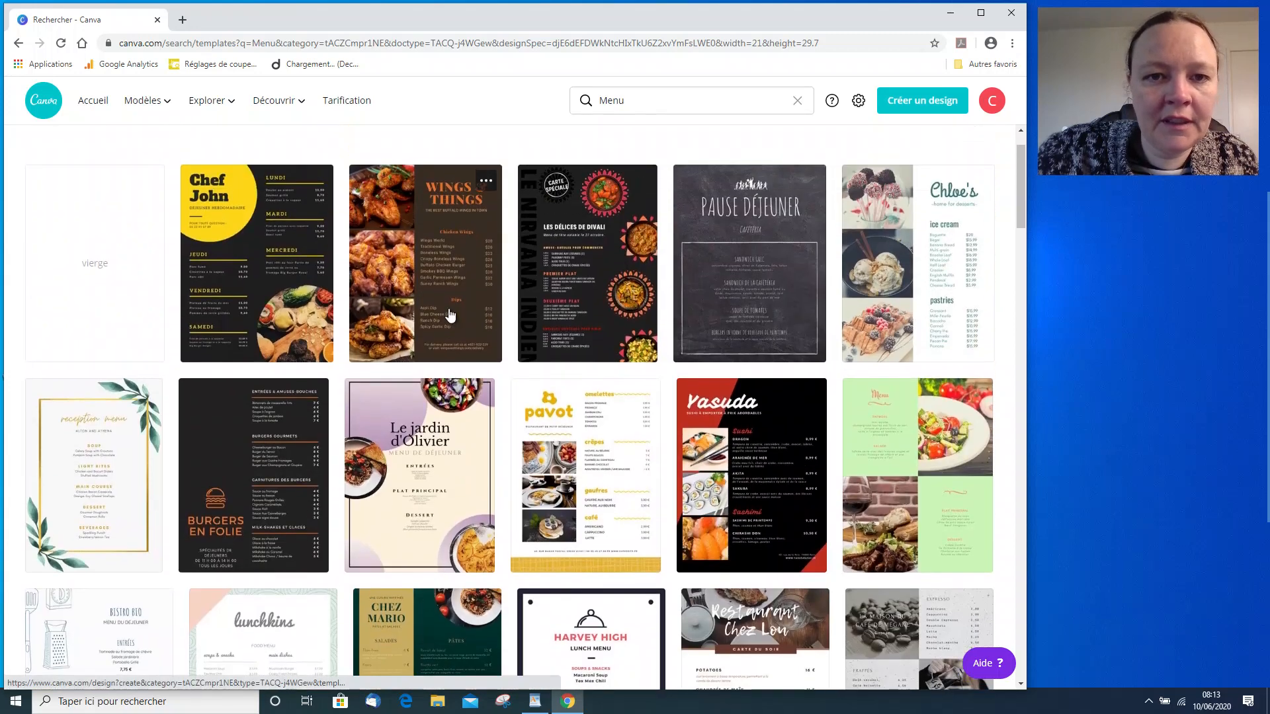
pyautogui.scroll(-4, 449, 314)
pyautogui.scroll(-3, 449, 308)
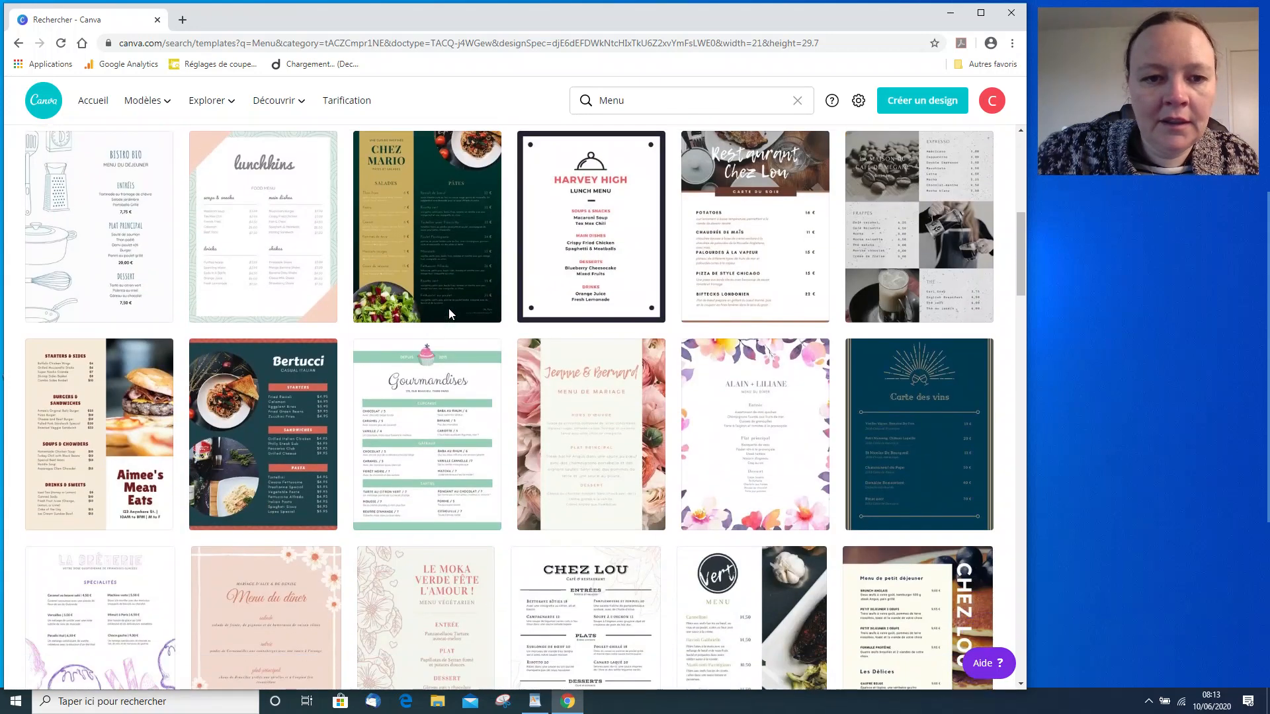
pyautogui.scroll(-3, 449, 311)
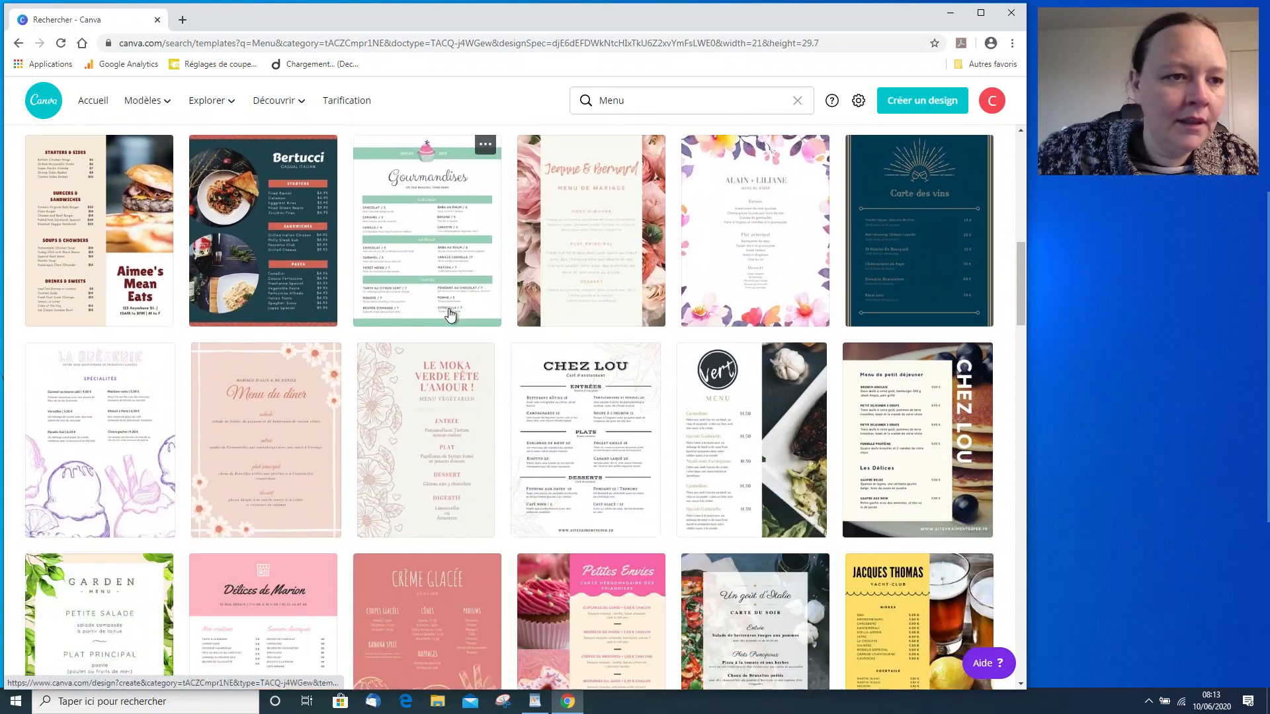
pyautogui.scroll(1, 448, 313)
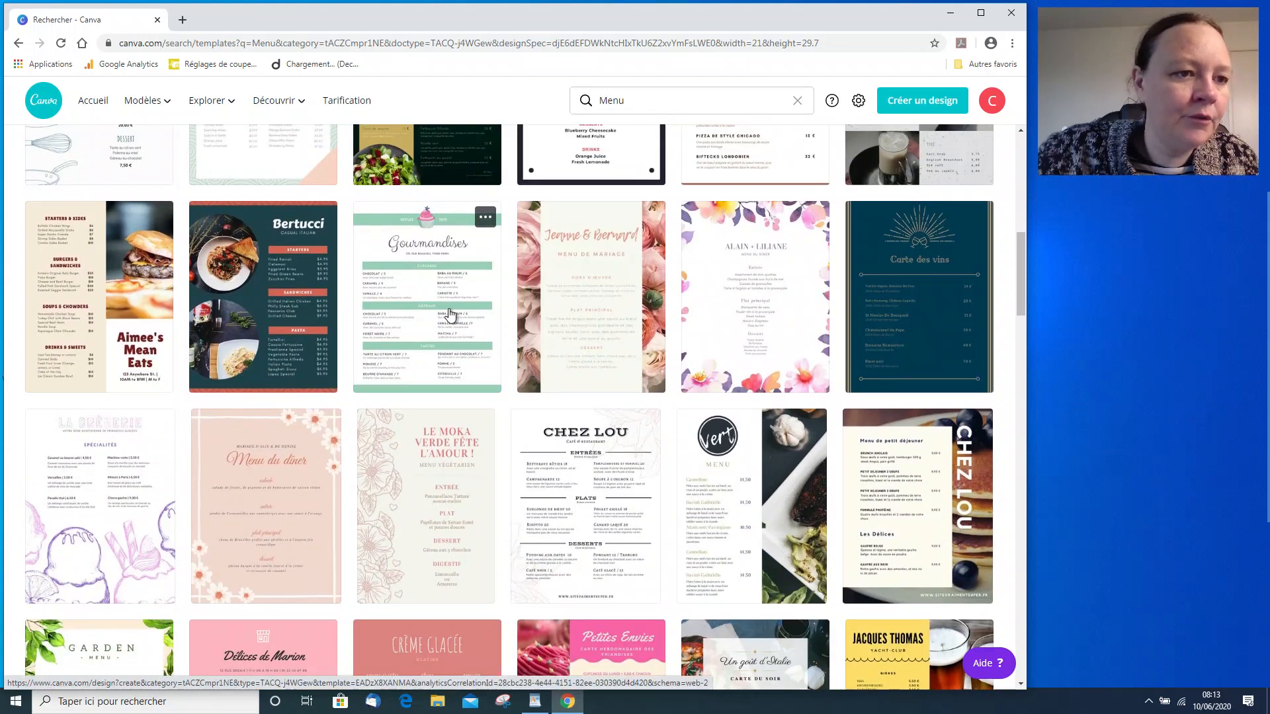
pyautogui.scroll(-3, 449, 314)
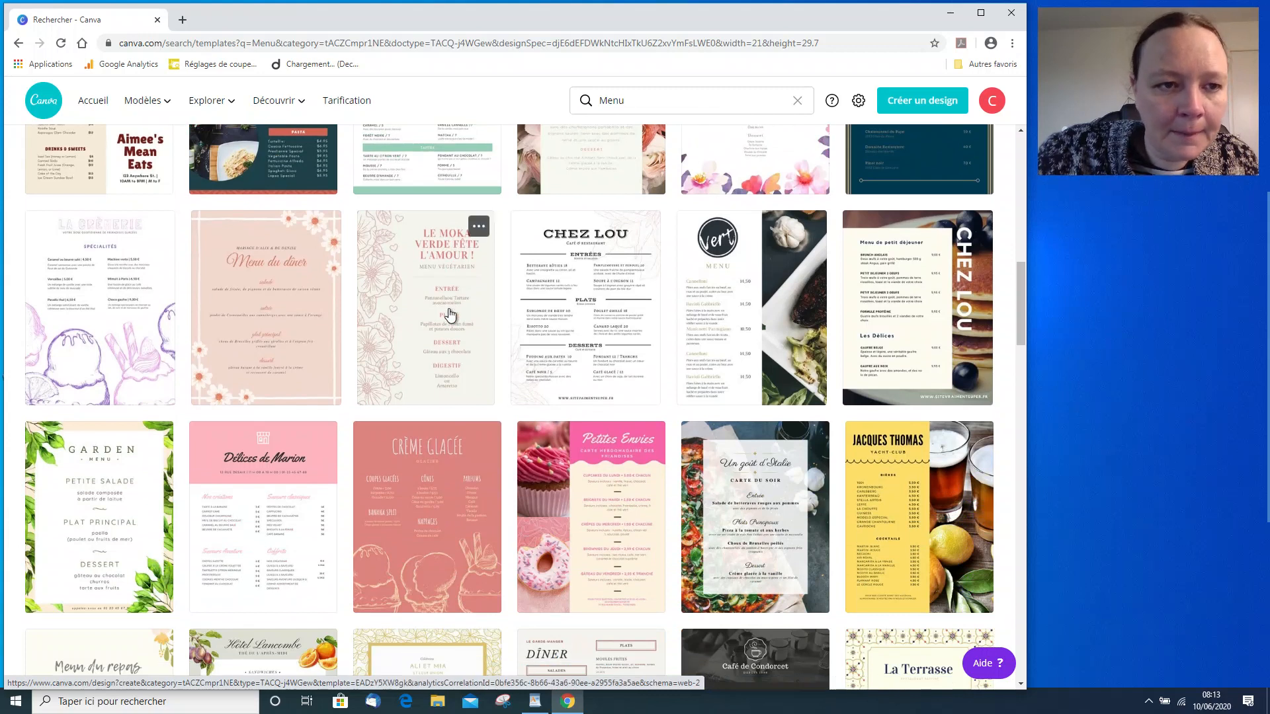
pyautogui.scroll(2, 449, 313)
pyautogui.scroll(2, 450, 314)
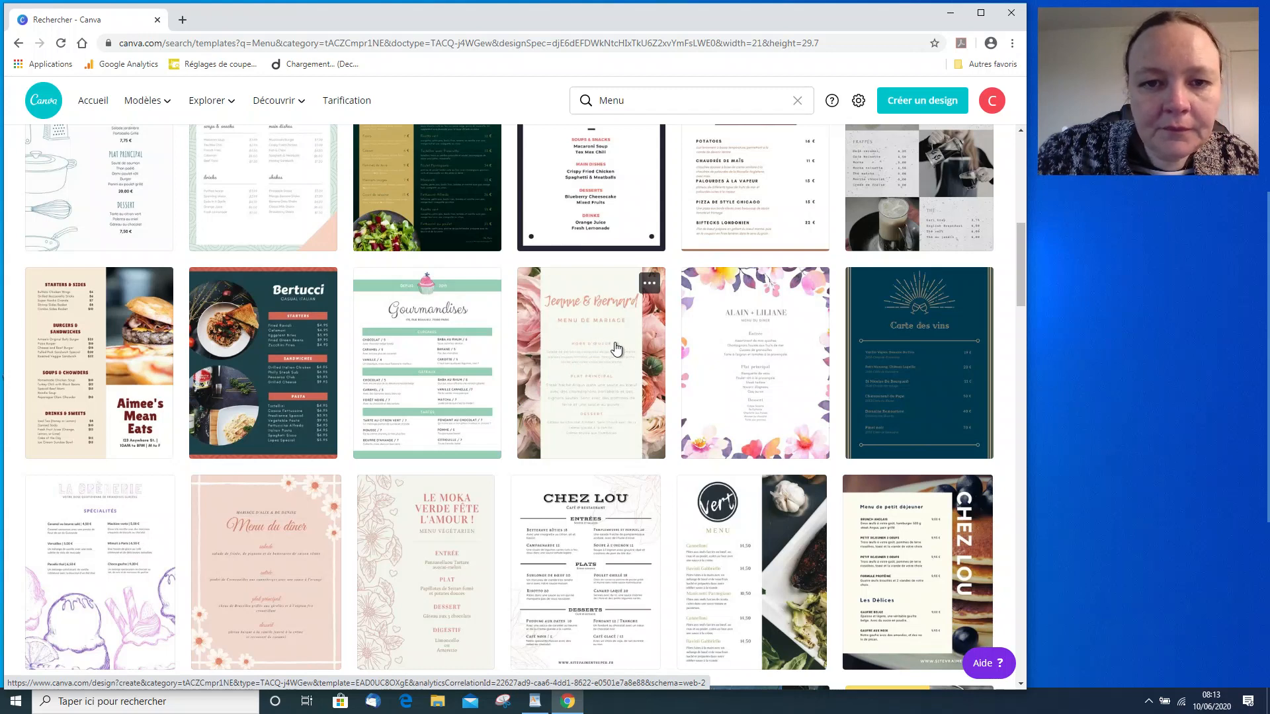
pyautogui.scroll(-1, 600, 335)
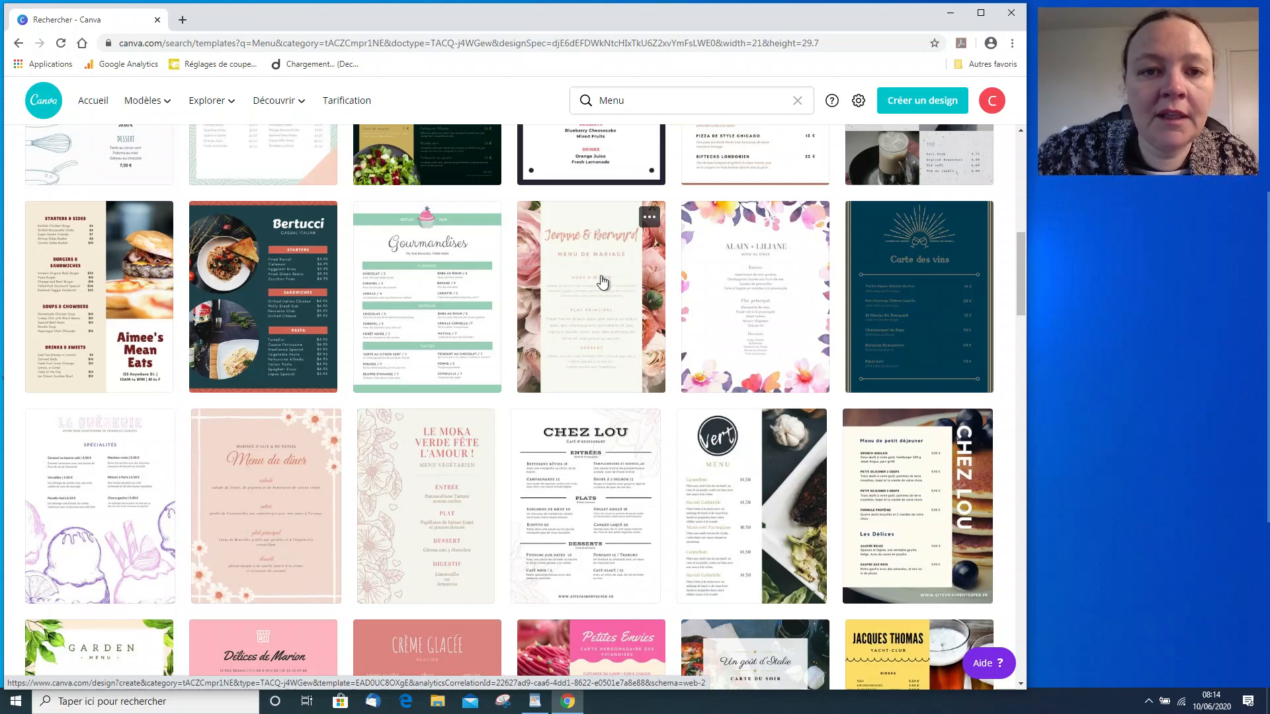
pyautogui.click(581, 291)
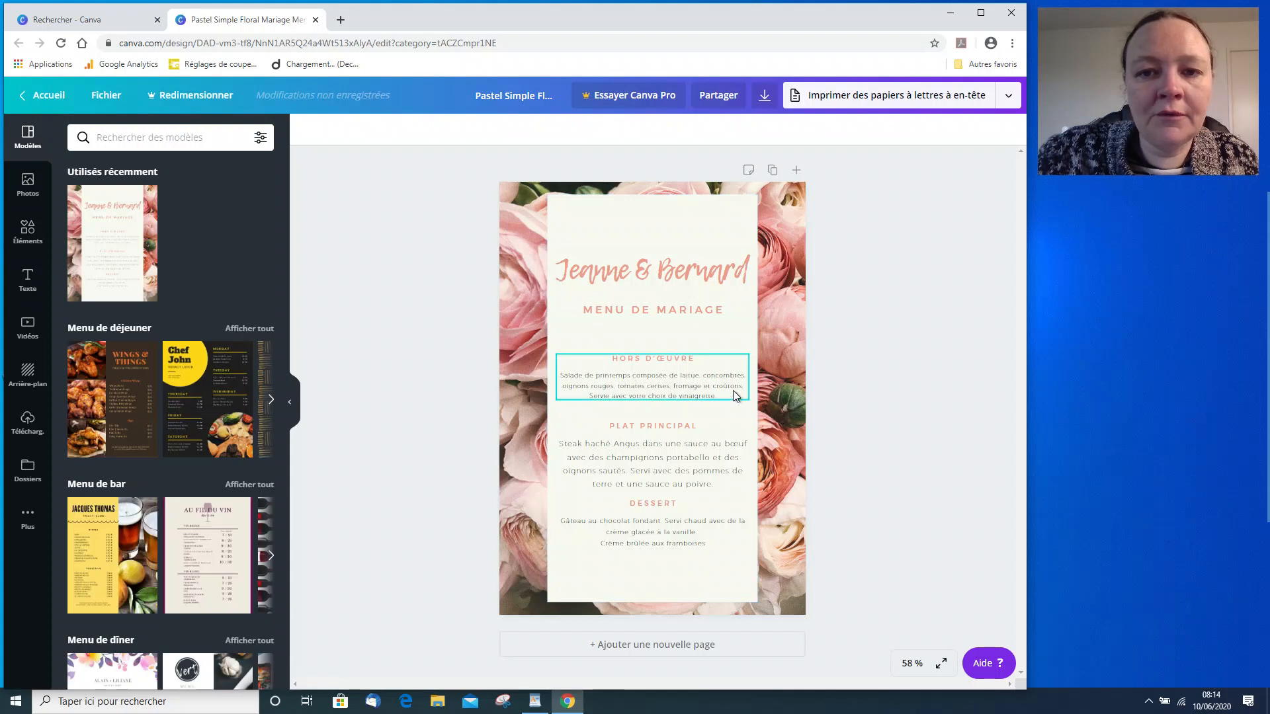
# Step: Replace the template's wedding names heading with 'Menu de Noël'
pyautogui.click(647, 272)
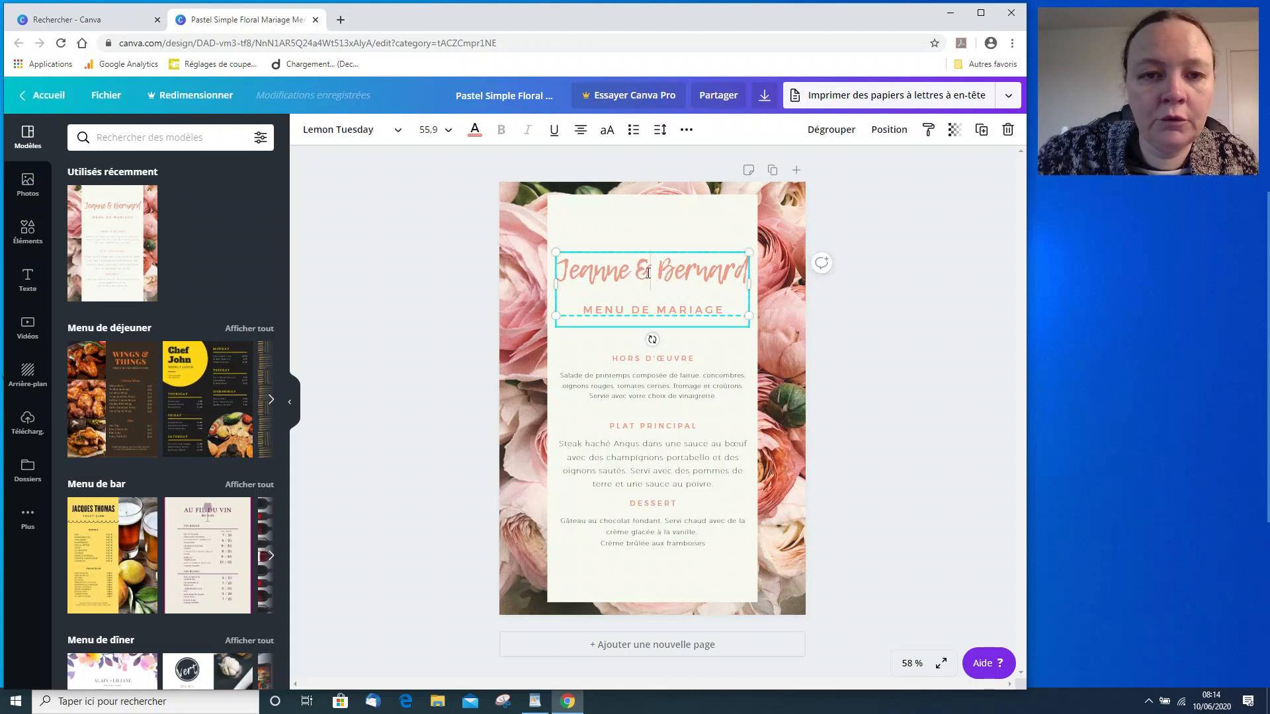
pyautogui.moveTo(567, 272); pyautogui.dragTo(634, 272)
pyautogui.moveTo(743, 275); pyautogui.dragTo(566, 262)
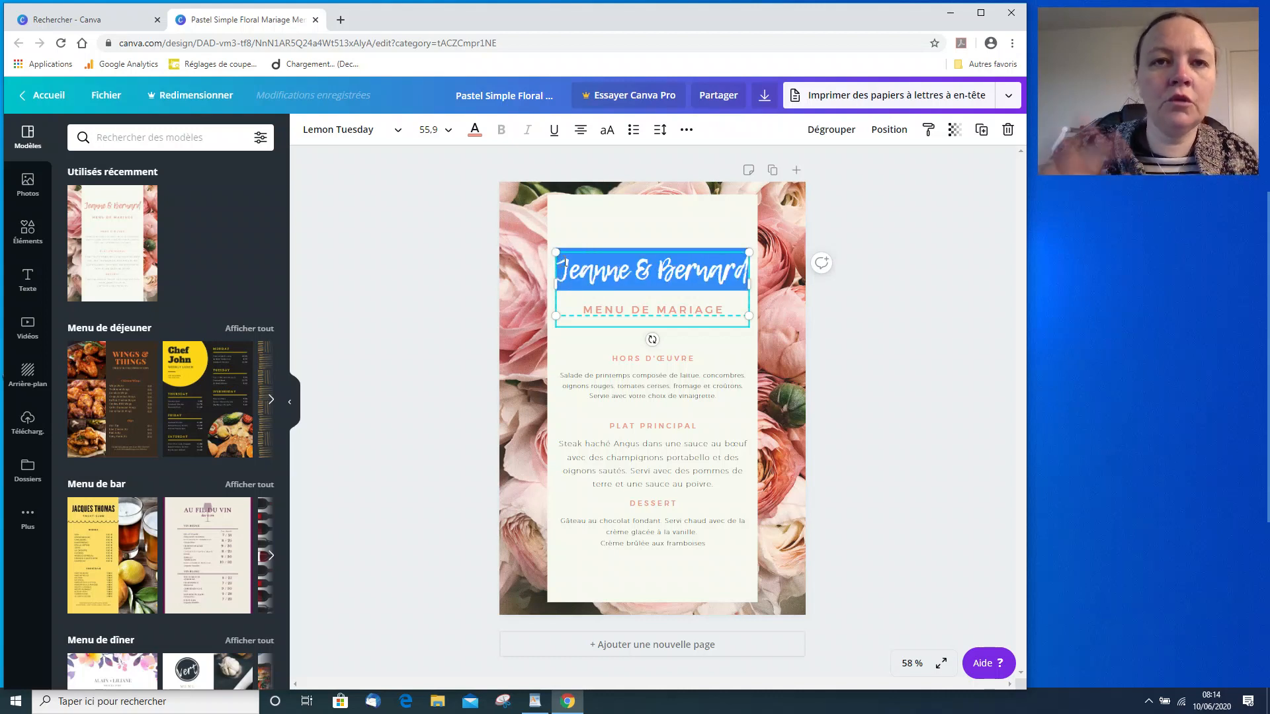
pyautogui.write('M')
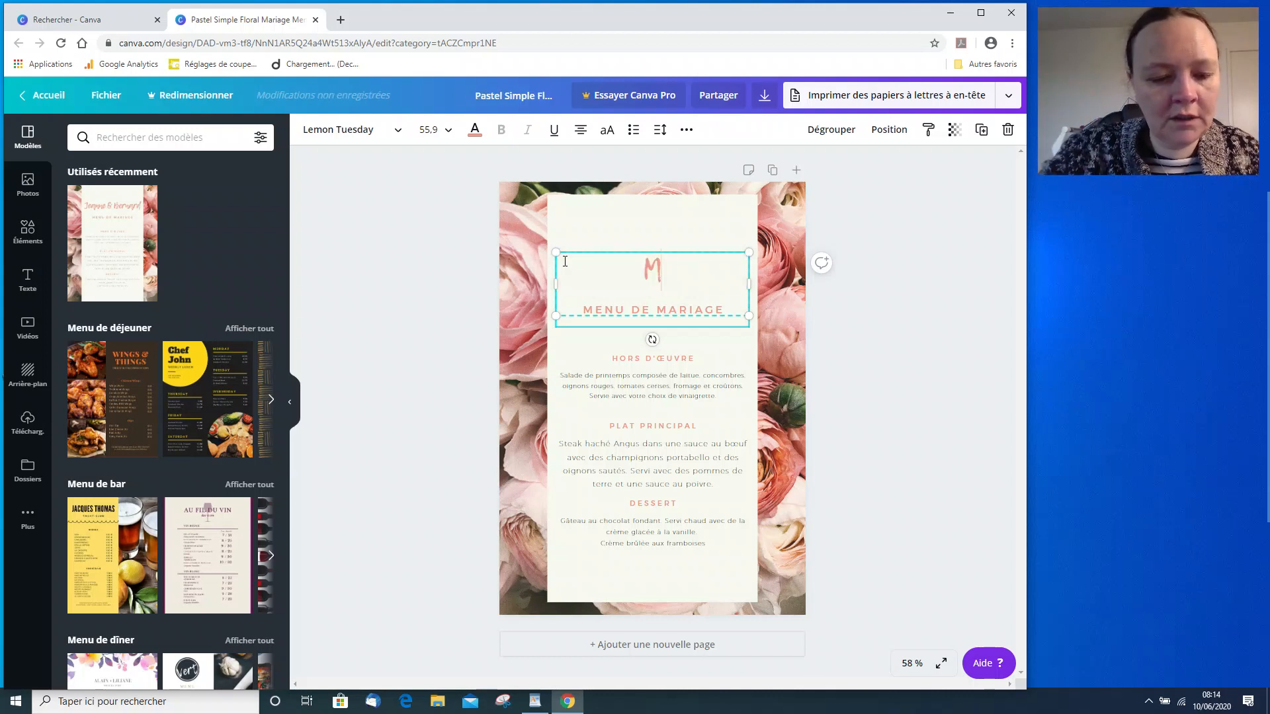
pyautogui.write('enu de Noël')
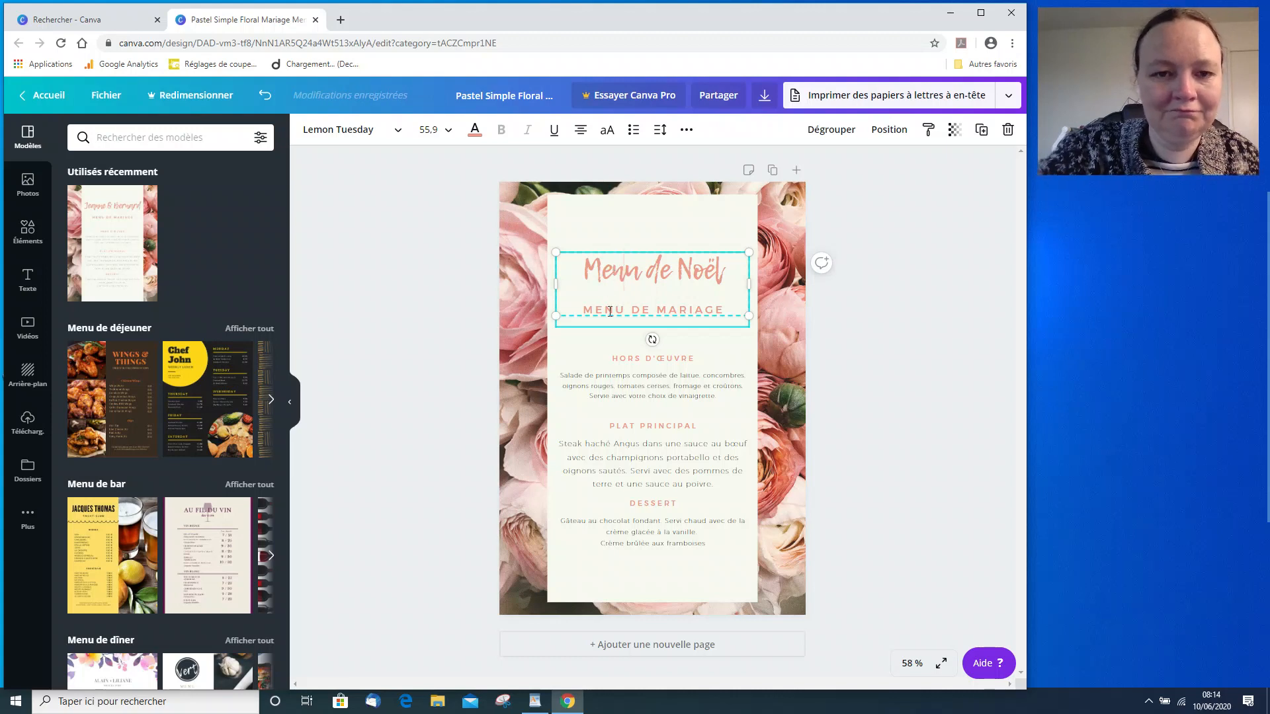
pyautogui.click(660, 293)
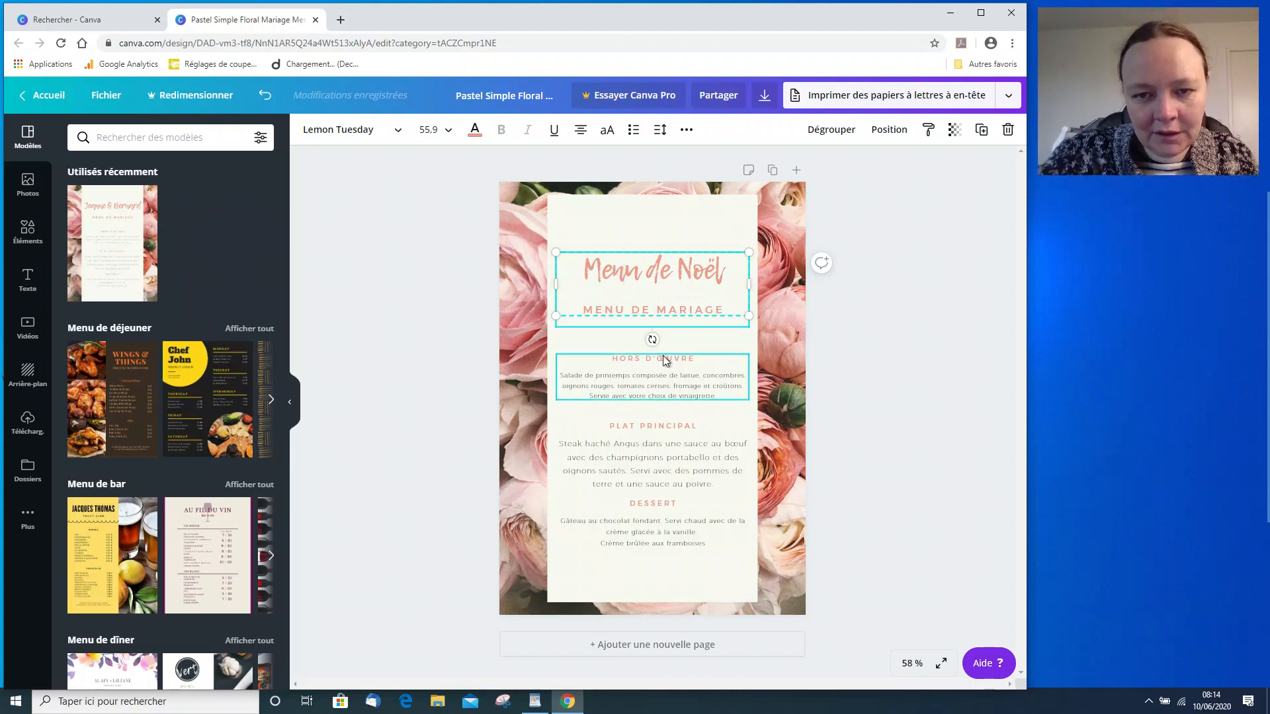
pyautogui.click(447, 304)
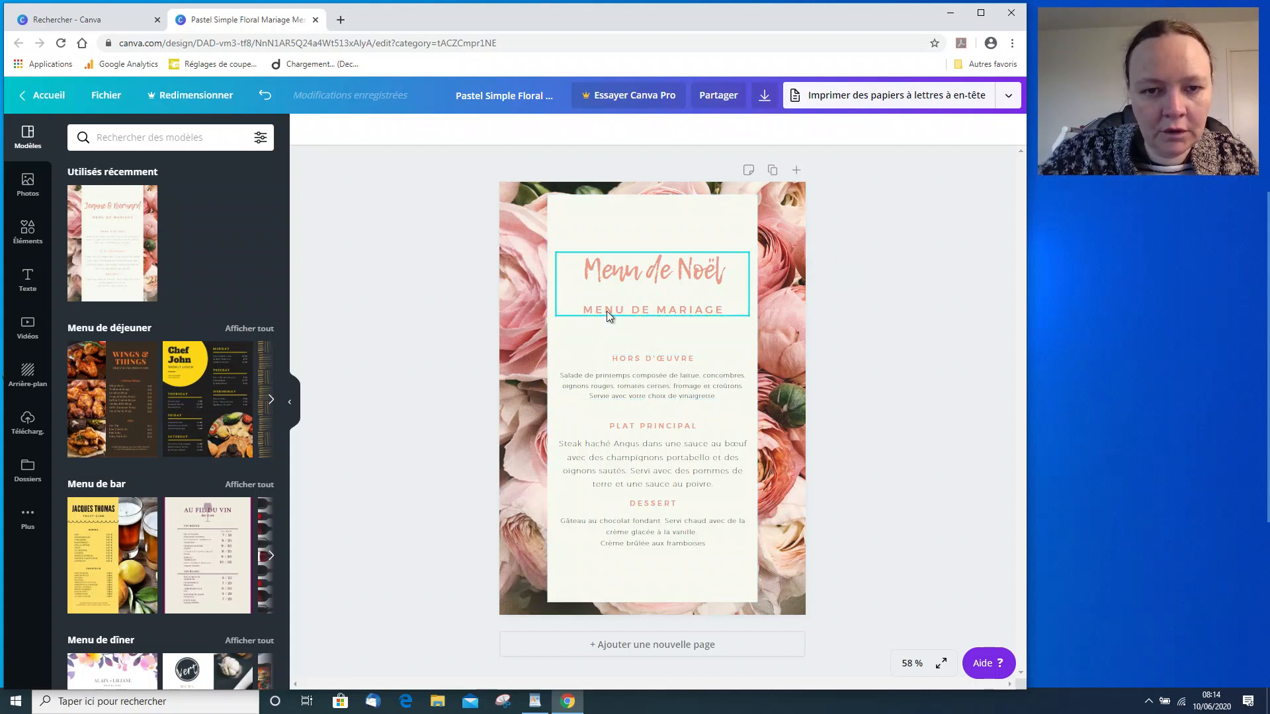
# Step: Change the MENU DE MARIAGE subtitle to '2020' and highlight the title text
pyautogui.click(606, 311)
pyautogui.moveTo(726, 311); pyautogui.dragTo(581, 310)
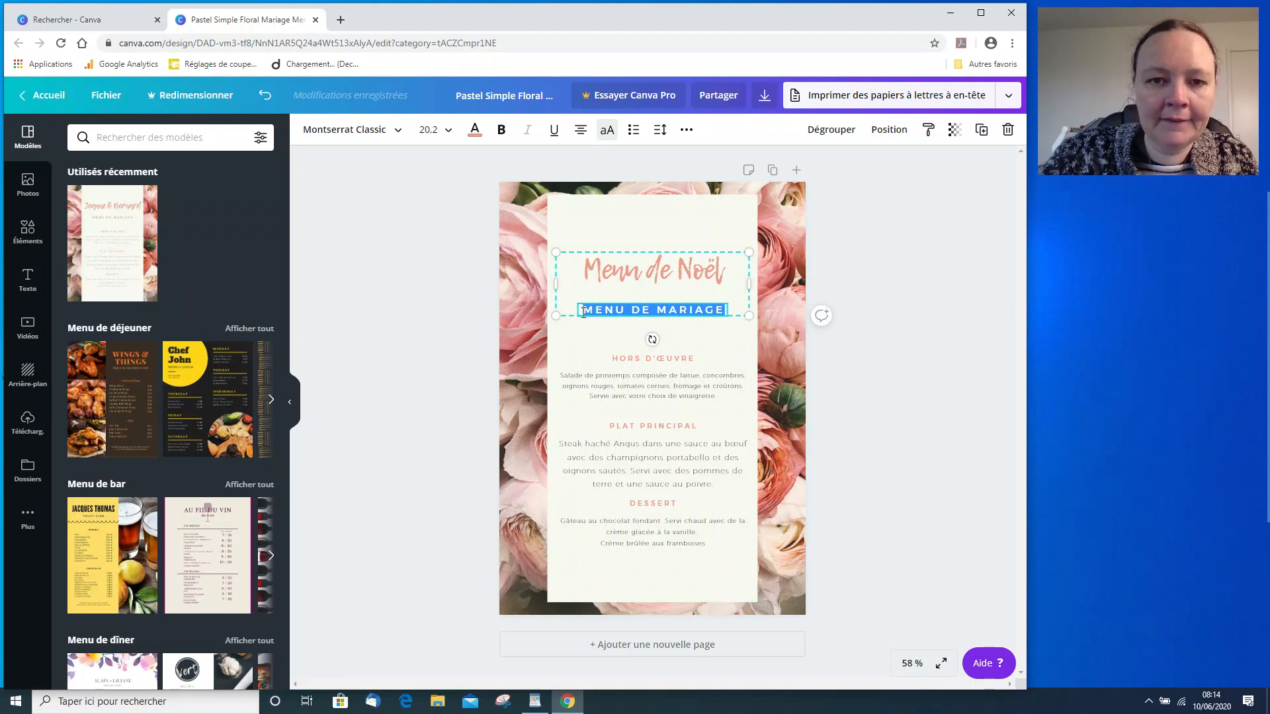
pyautogui.write('2020')
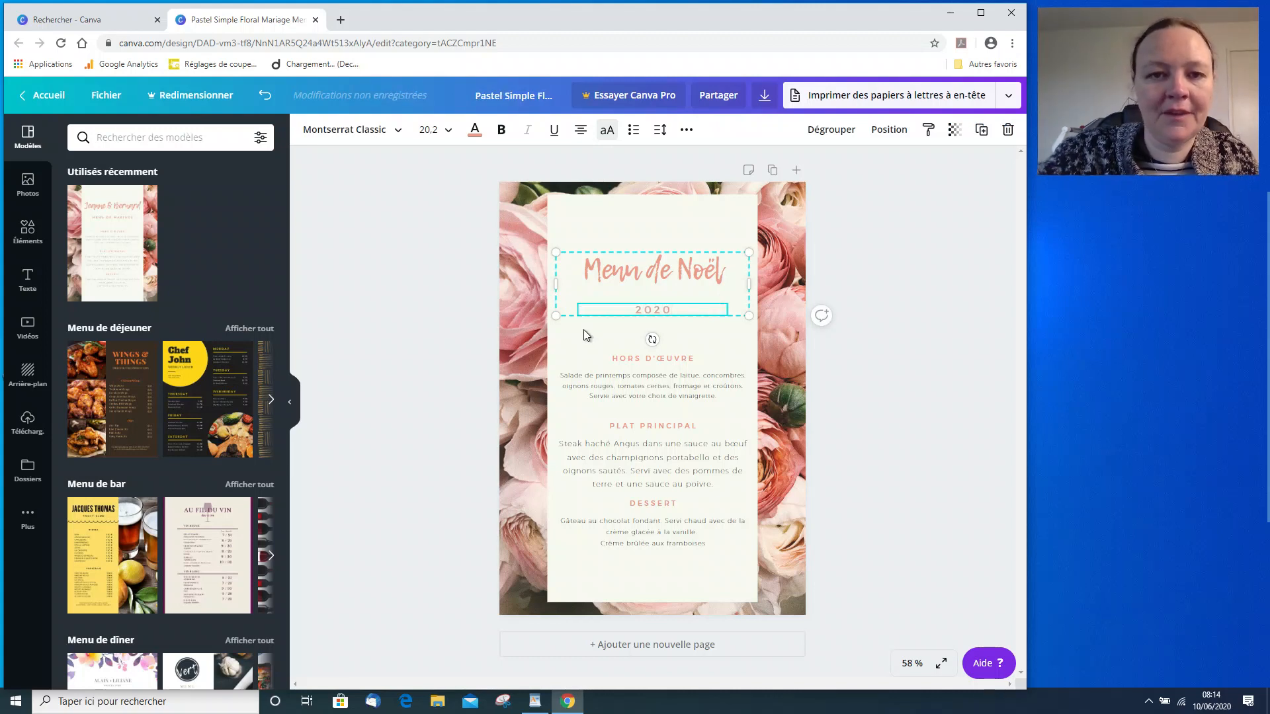
pyautogui.click(436, 288)
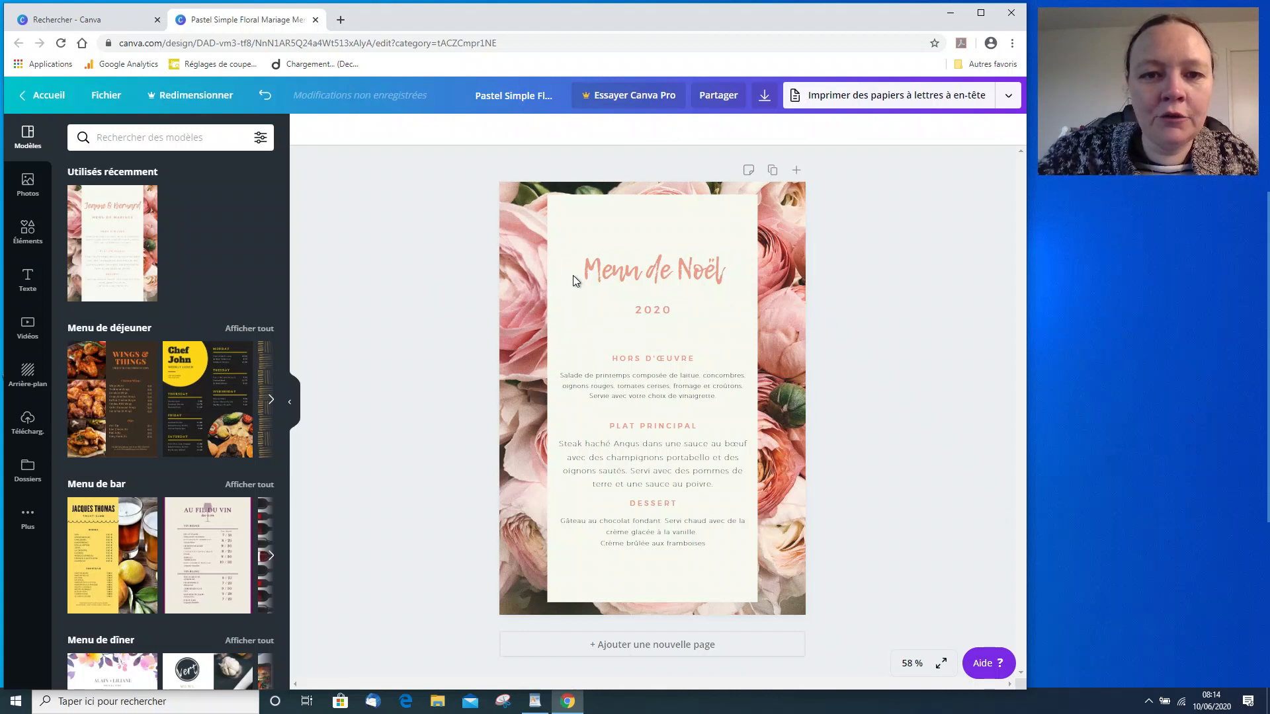
pyautogui.click(627, 275)
pyautogui.click(622, 272)
pyautogui.moveTo(712, 274); pyautogui.dragTo(580, 268)
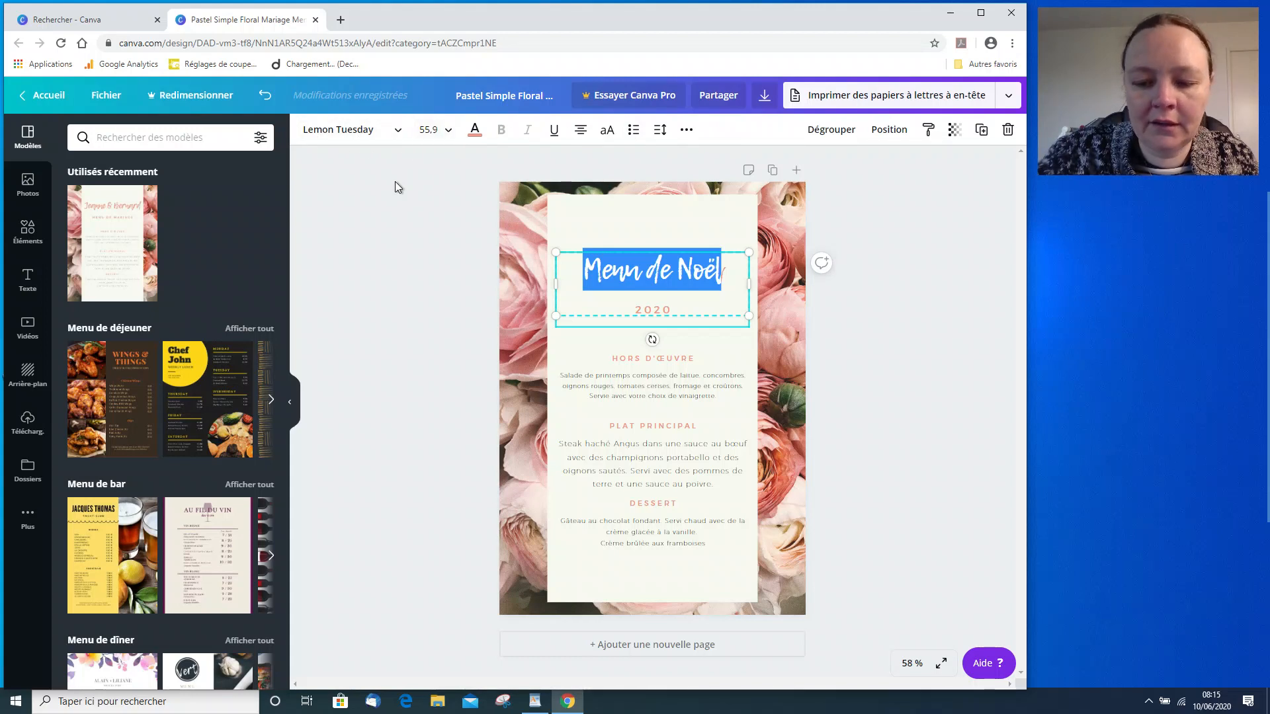
# Step: Colour the 'Menu de Noël' title Rouge vif (#ff1616)
pyautogui.moveTo(295, 118)
pyautogui.mouseDown()
pyautogui.moveTo(339, 140)
pyautogui.moveTo(740, 160)
pyautogui.mouseUp()
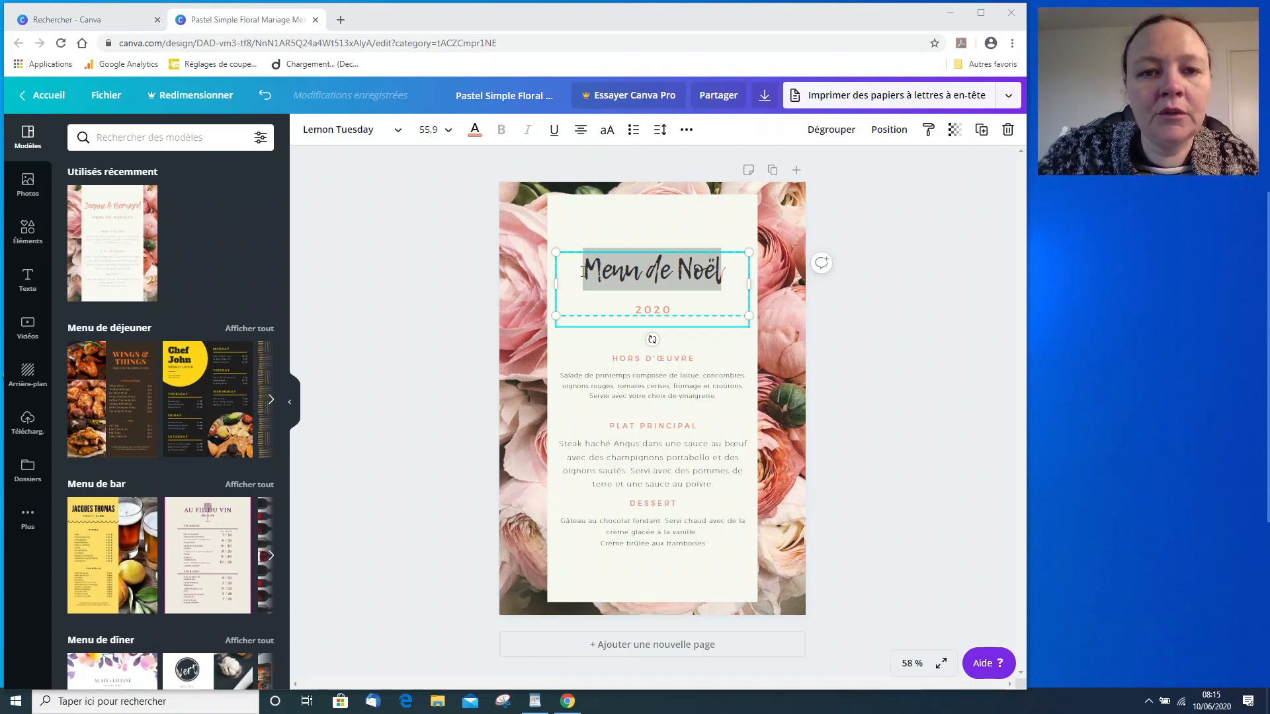
pyautogui.click(474, 131)
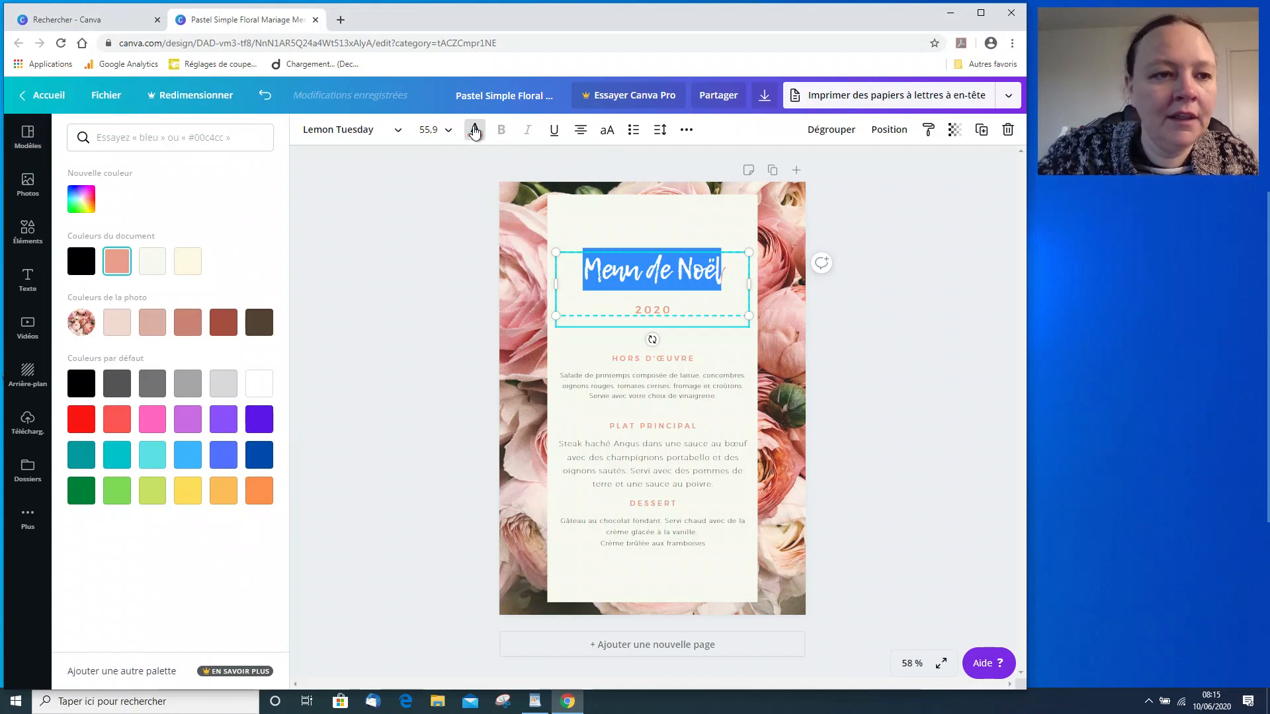
pyautogui.click(84, 419)
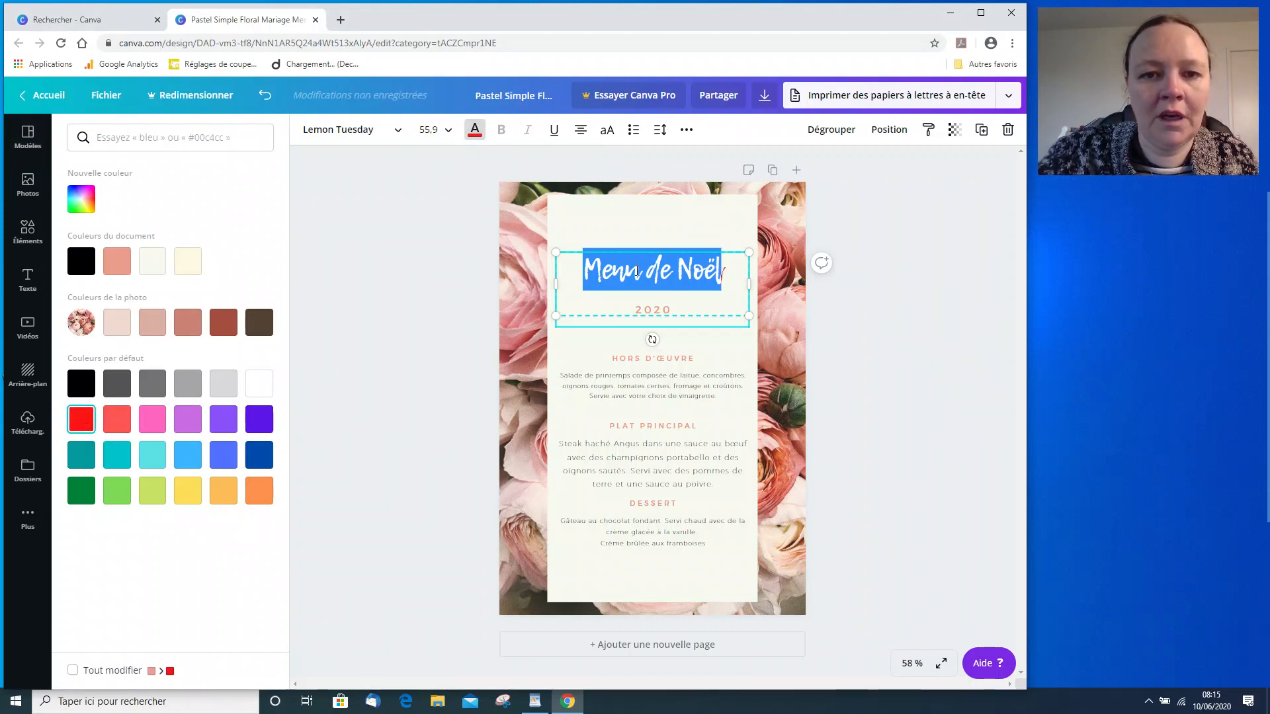
# Step: Make the '2020' subtitle the same bright red from the document colours
pyautogui.click(636, 271)
pyautogui.click(654, 307)
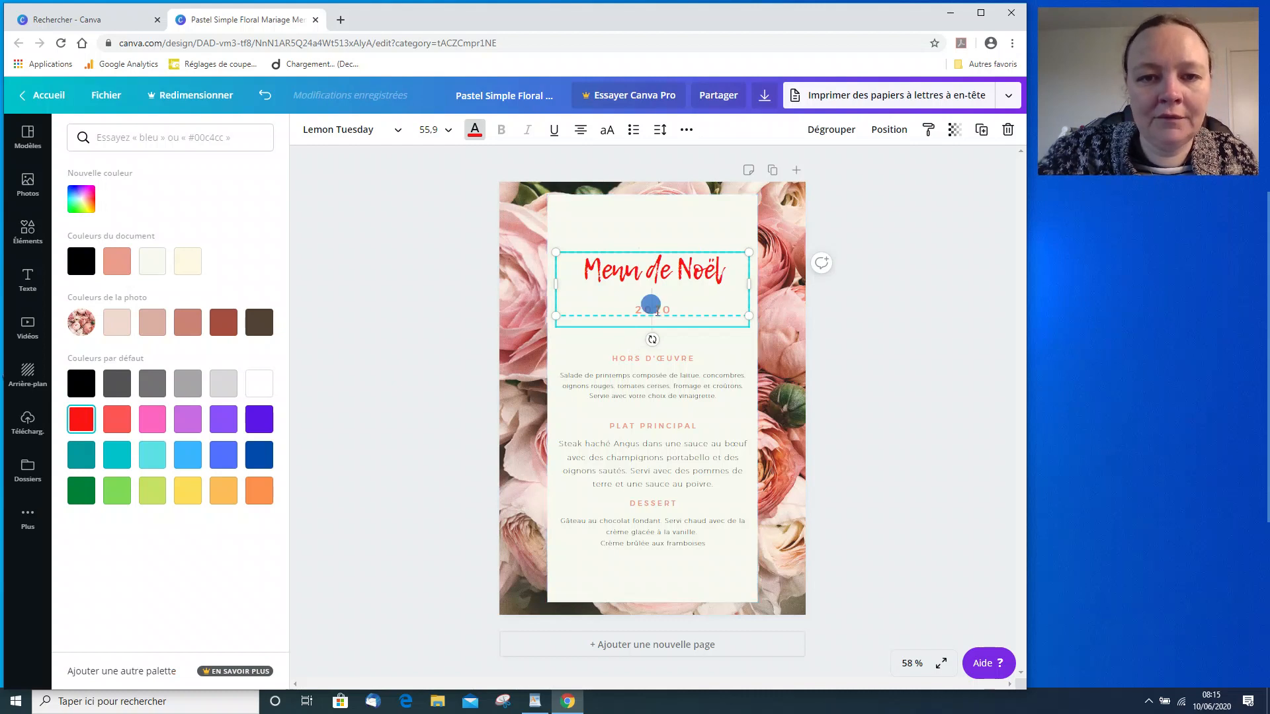
pyautogui.moveTo(674, 313); pyautogui.dragTo(625, 307)
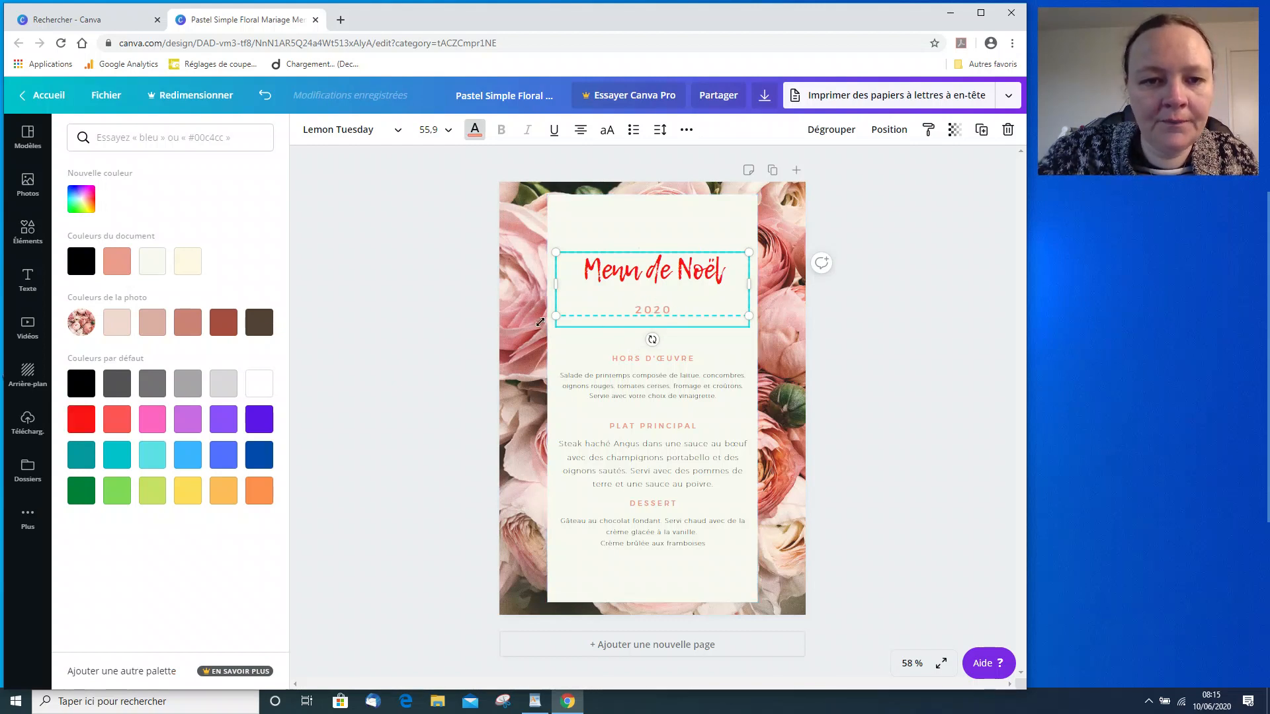
pyautogui.click(454, 324)
pyautogui.moveTo(649, 313); pyautogui.dragTo(629, 319)
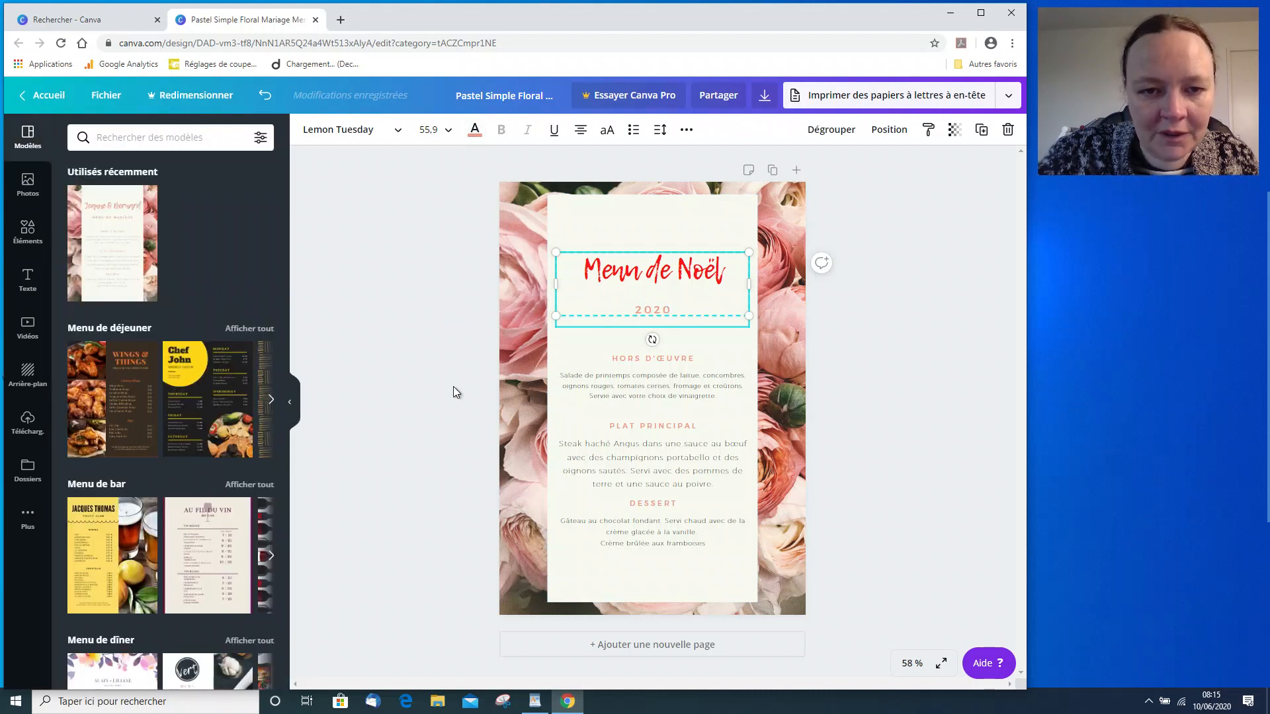
pyautogui.click(455, 392)
pyautogui.click(648, 311)
pyautogui.moveTo(647, 311)
pyautogui.mouseDown()
pyautogui.moveTo(669, 311)
pyautogui.moveTo(622, 311)
pyautogui.mouseUp()
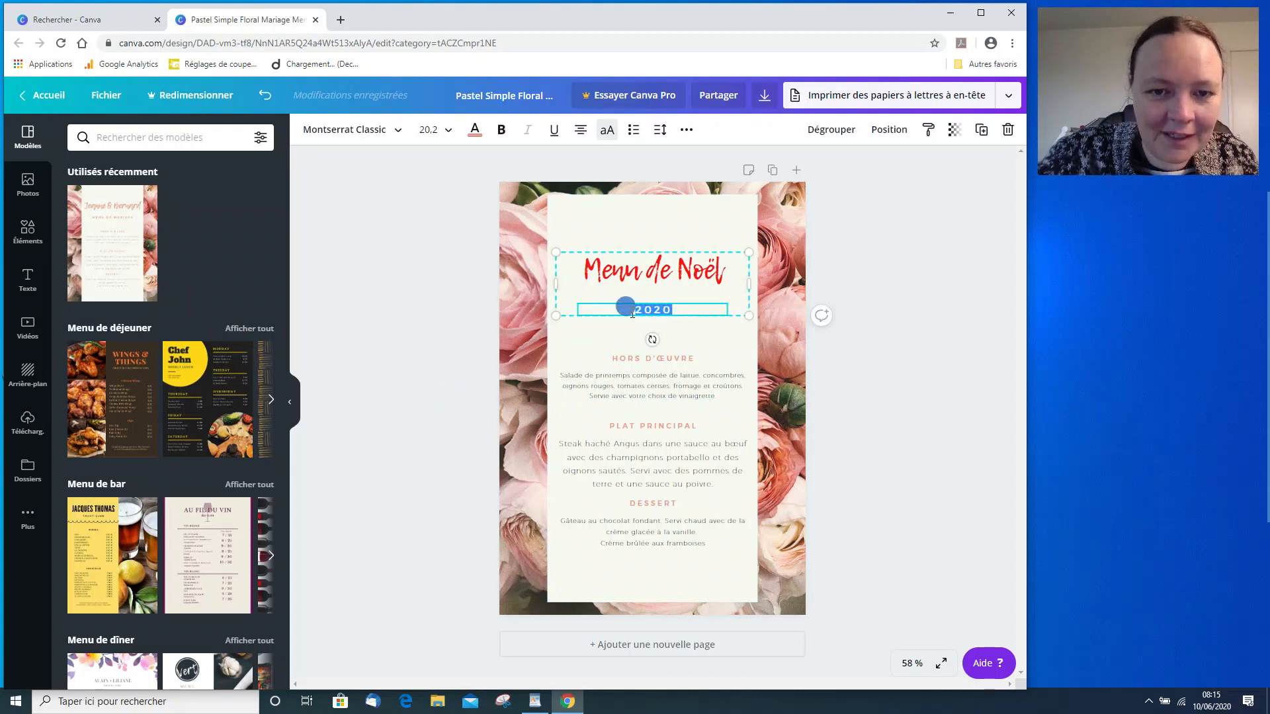
pyautogui.click(475, 130)
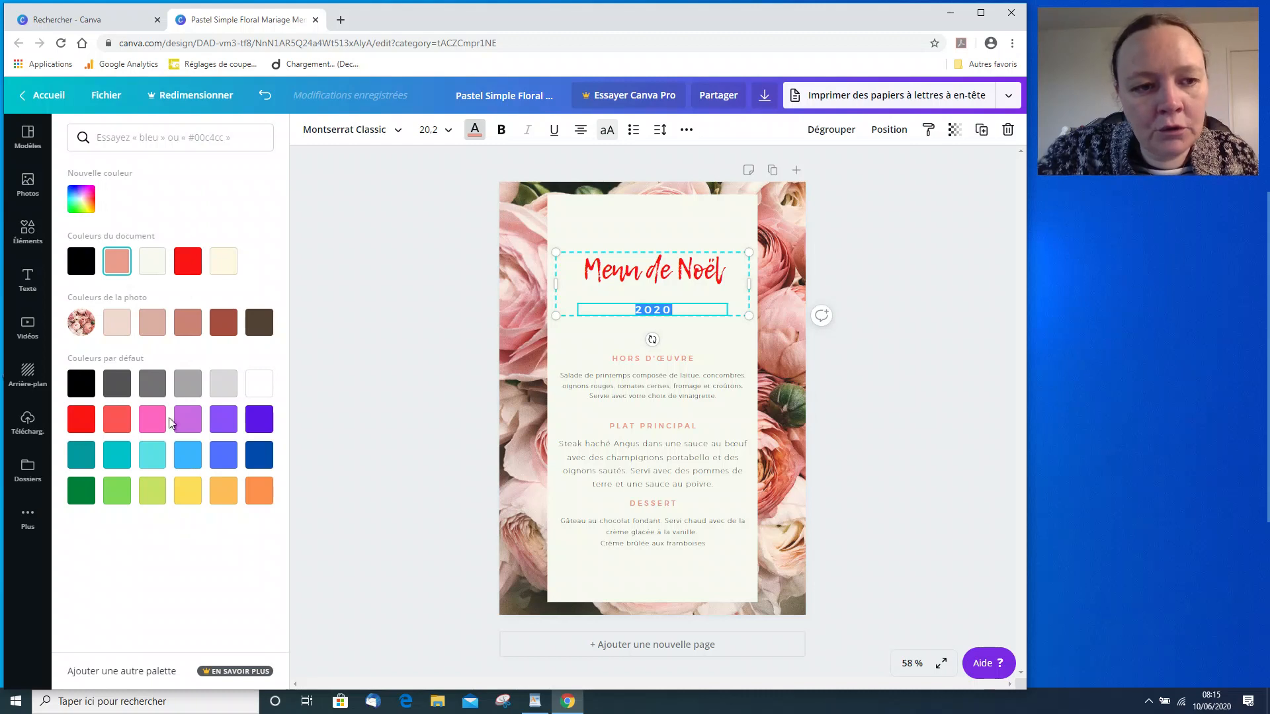
pyautogui.click(188, 263)
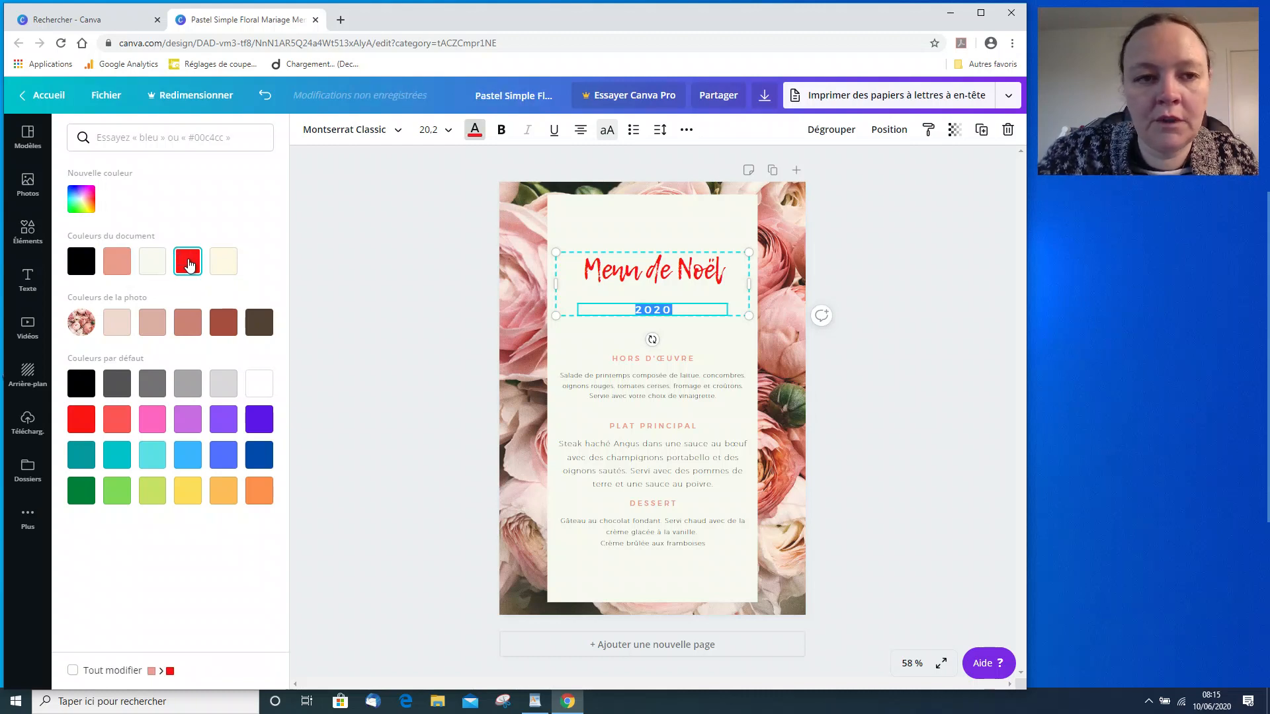
pyautogui.click(453, 336)
pyautogui.click(586, 336)
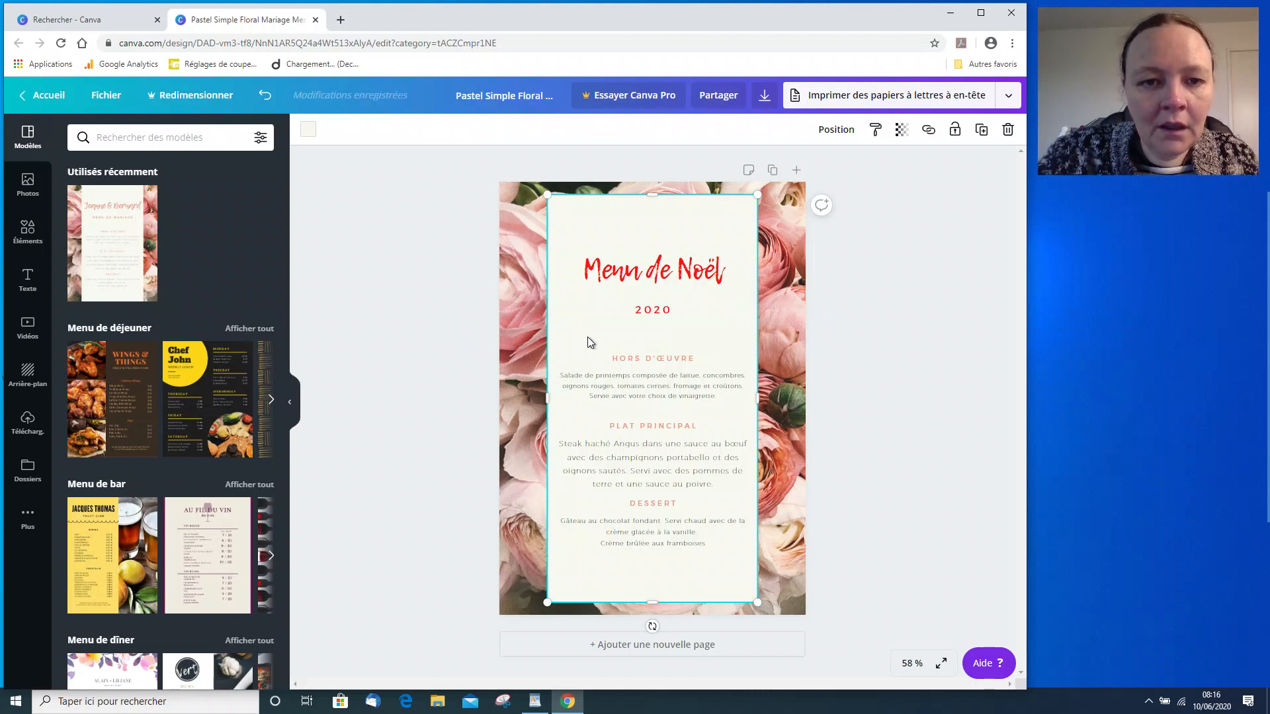
# Step: Colour the HORS D'ŒUVRE heading with the Rouge vif document swatch
pyautogui.click(636, 382)
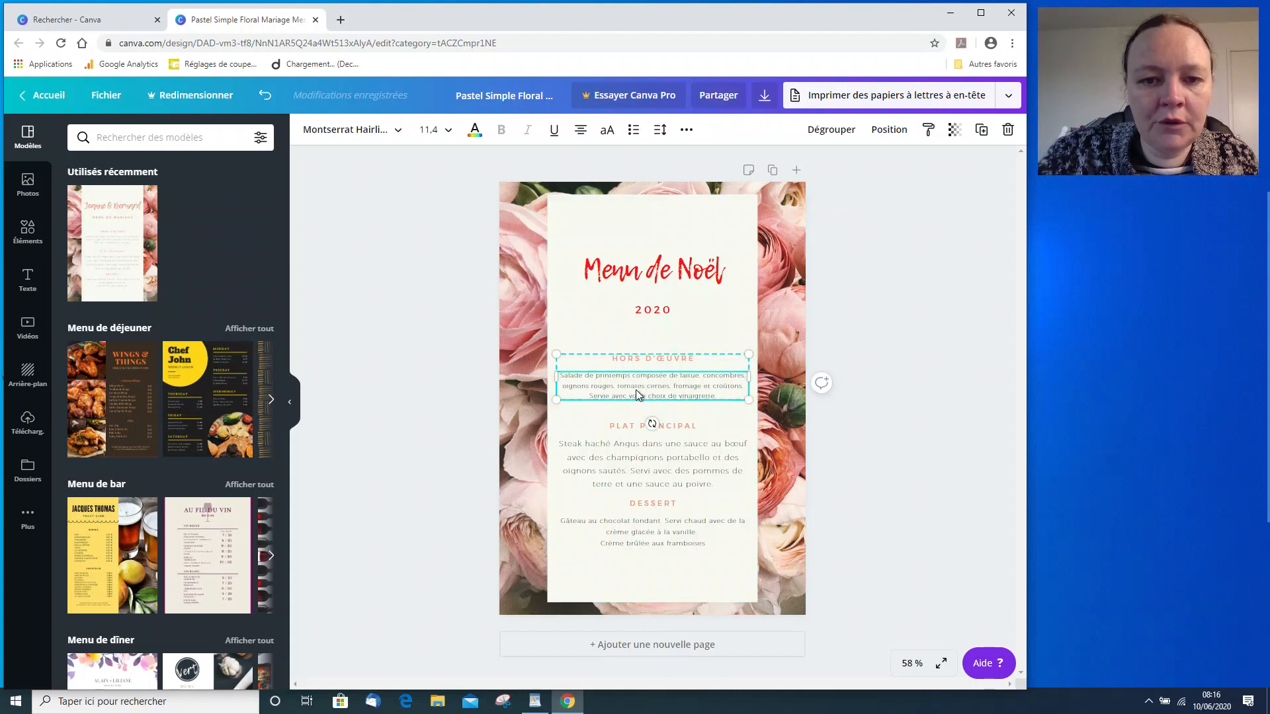
pyautogui.click(664, 364)
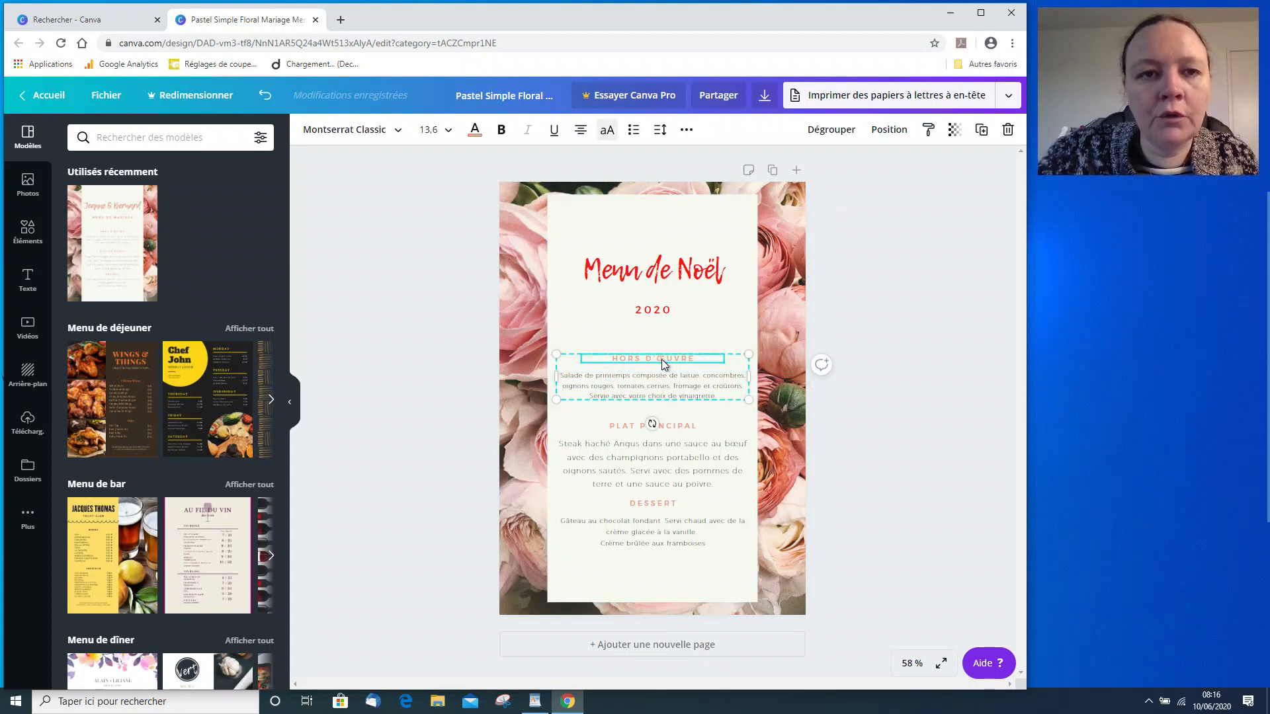
pyautogui.doubleClick(662, 361)
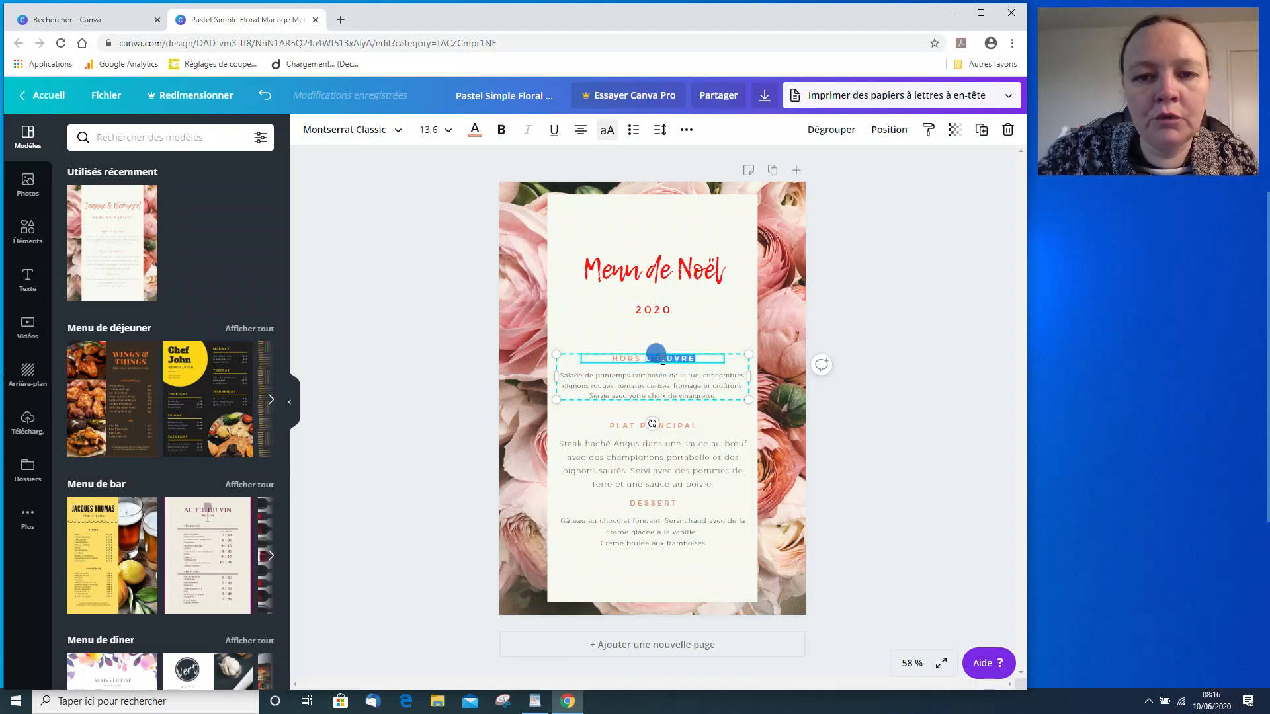
pyautogui.click(701, 362)
pyautogui.moveTo(701, 361); pyautogui.dragTo(590, 360)
pyautogui.click(476, 131)
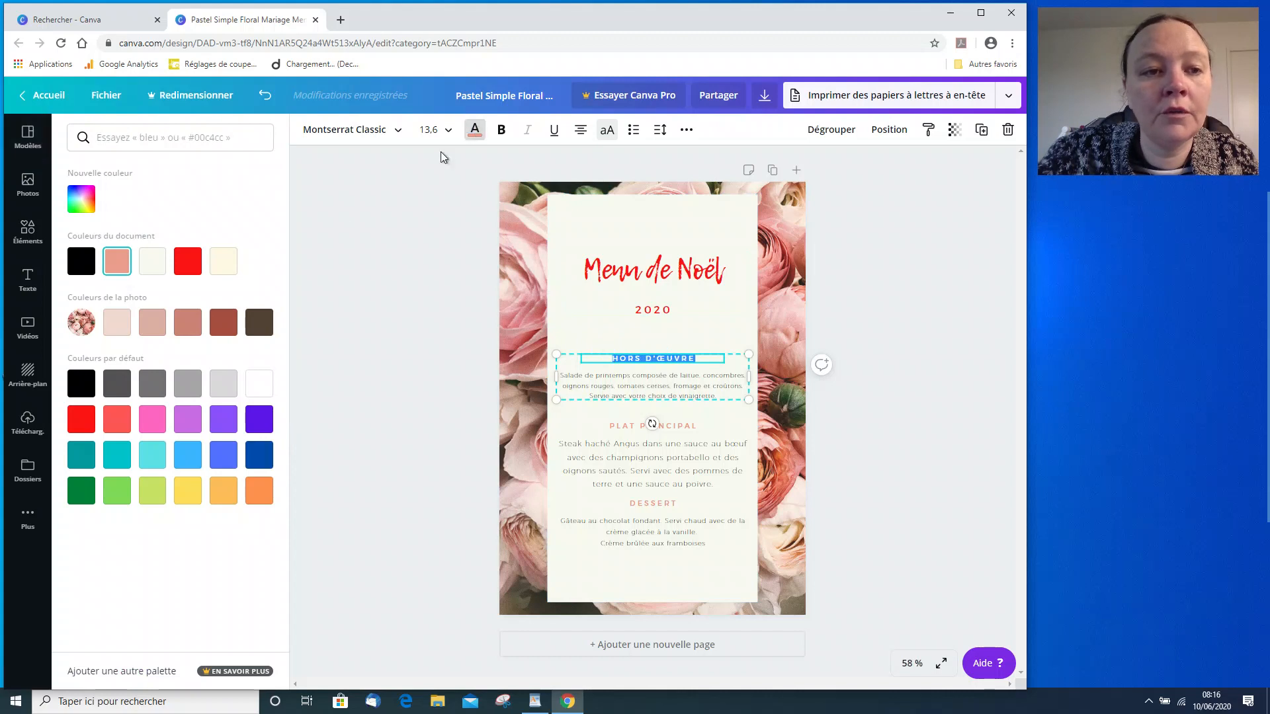
pyautogui.click(188, 261)
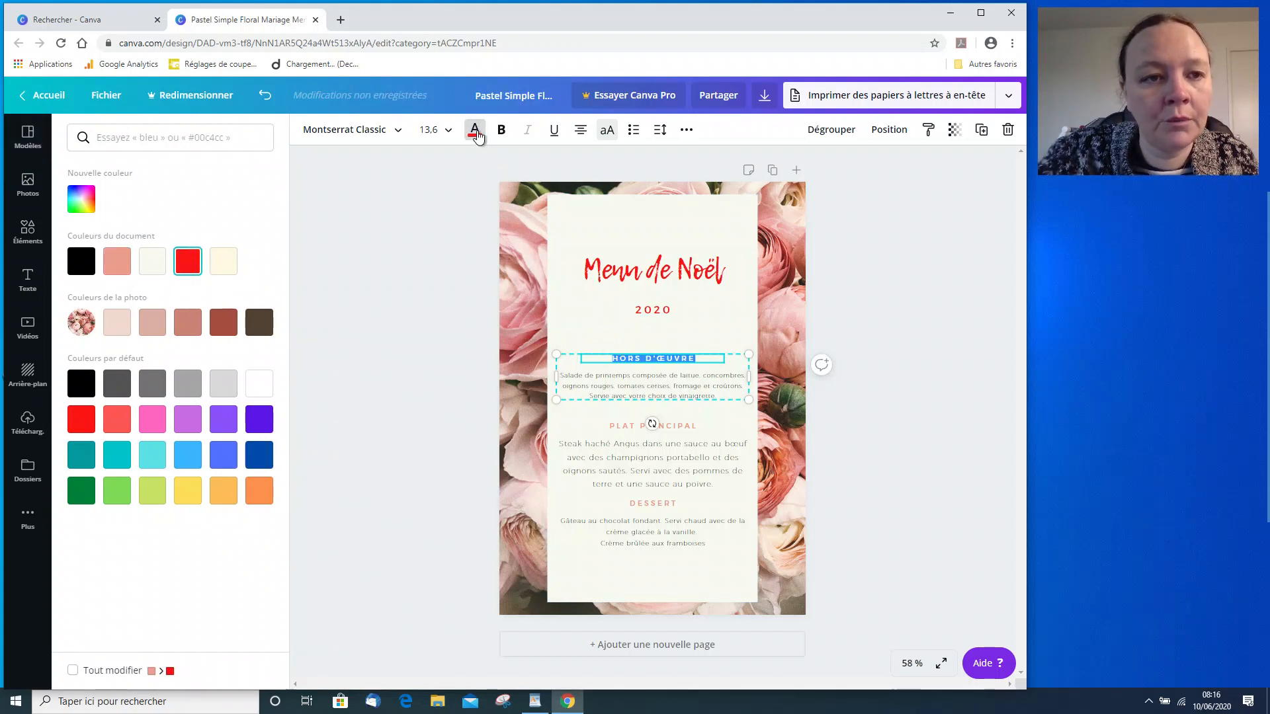
# Step: Make the PLAT PRINCIPAL and DESSERT headings the same bright red
pyautogui.click(620, 426)
pyautogui.moveTo(698, 428); pyautogui.dragTo(585, 427)
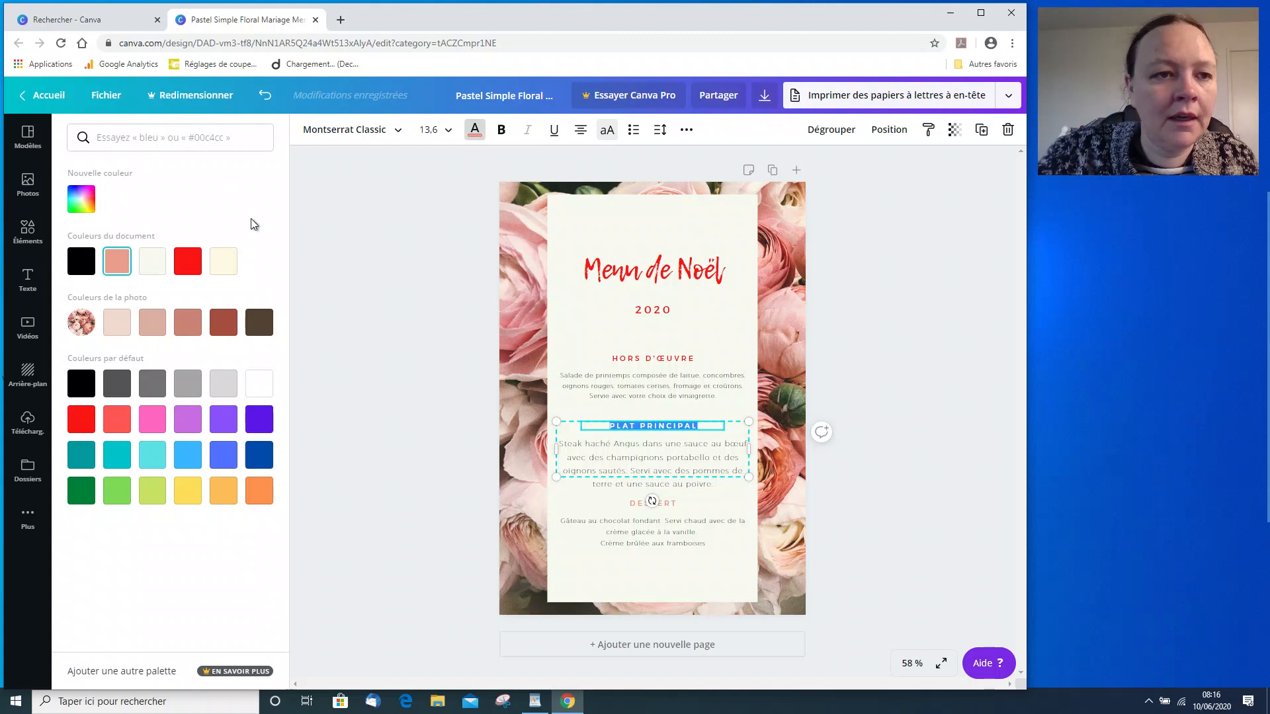
pyautogui.click(190, 262)
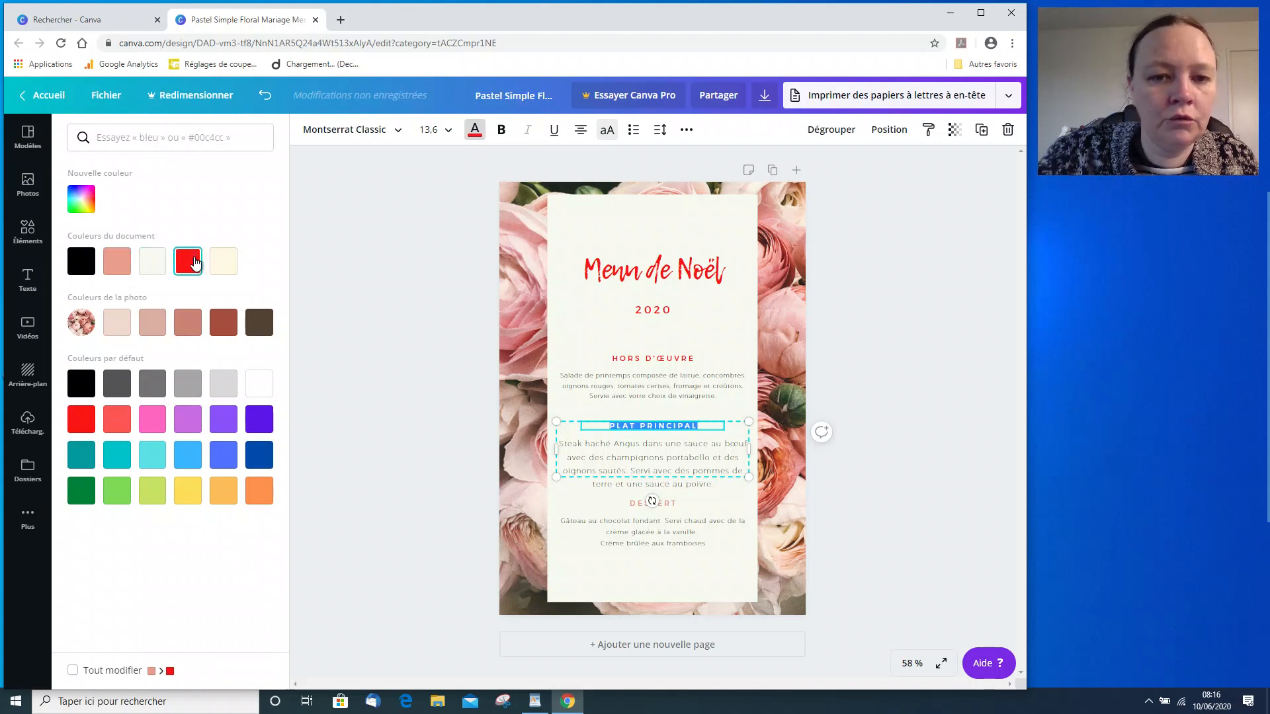
pyautogui.click(635, 503)
pyautogui.moveTo(682, 503); pyautogui.dragTo(610, 504)
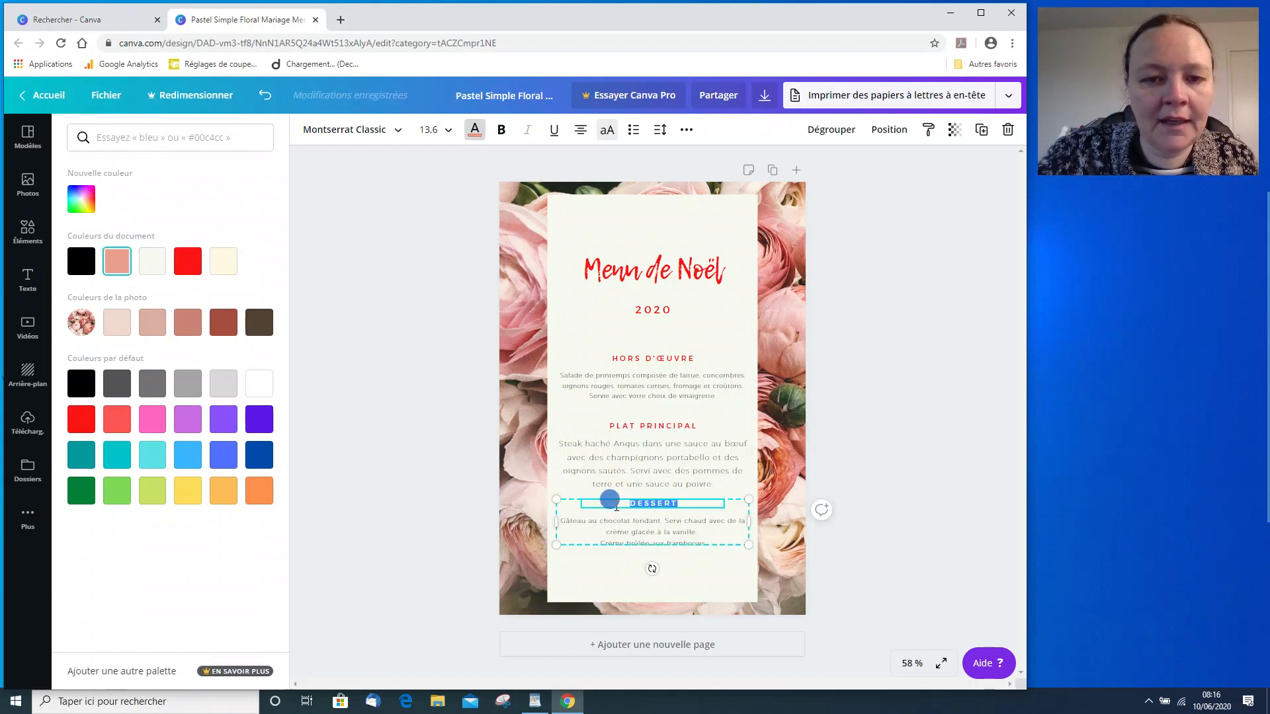
pyautogui.click(190, 261)
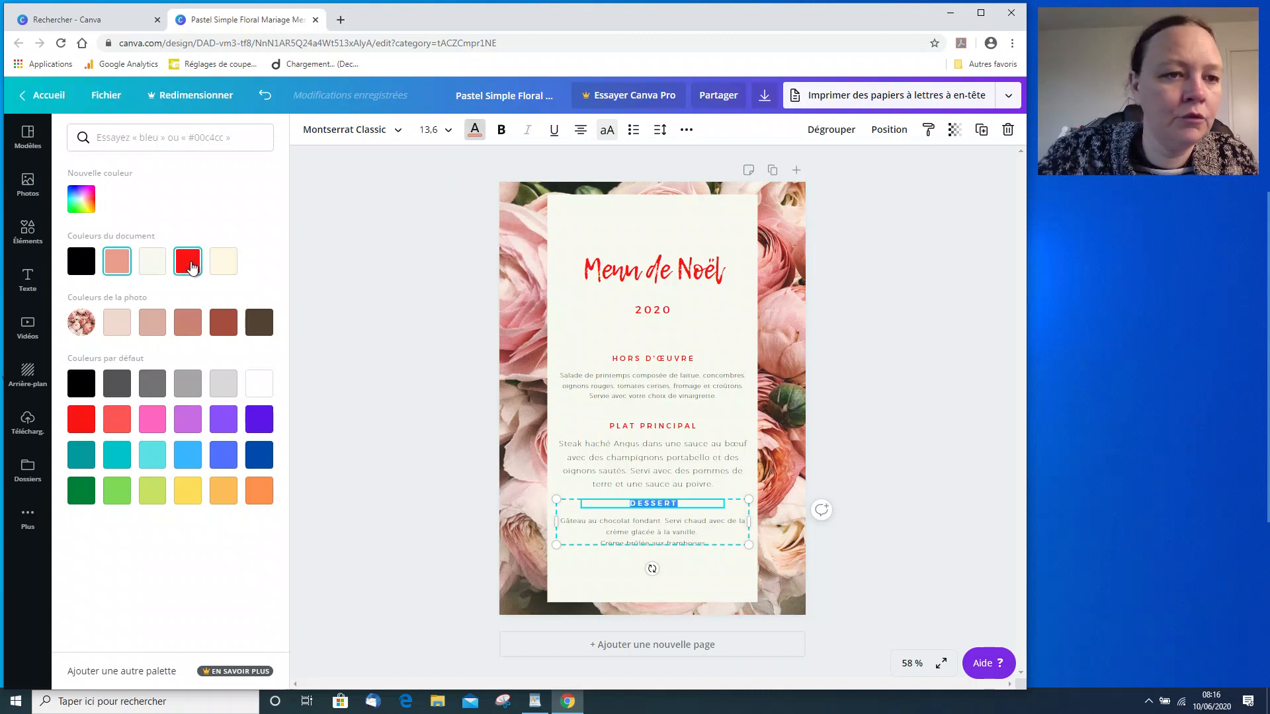
pyautogui.click(393, 352)
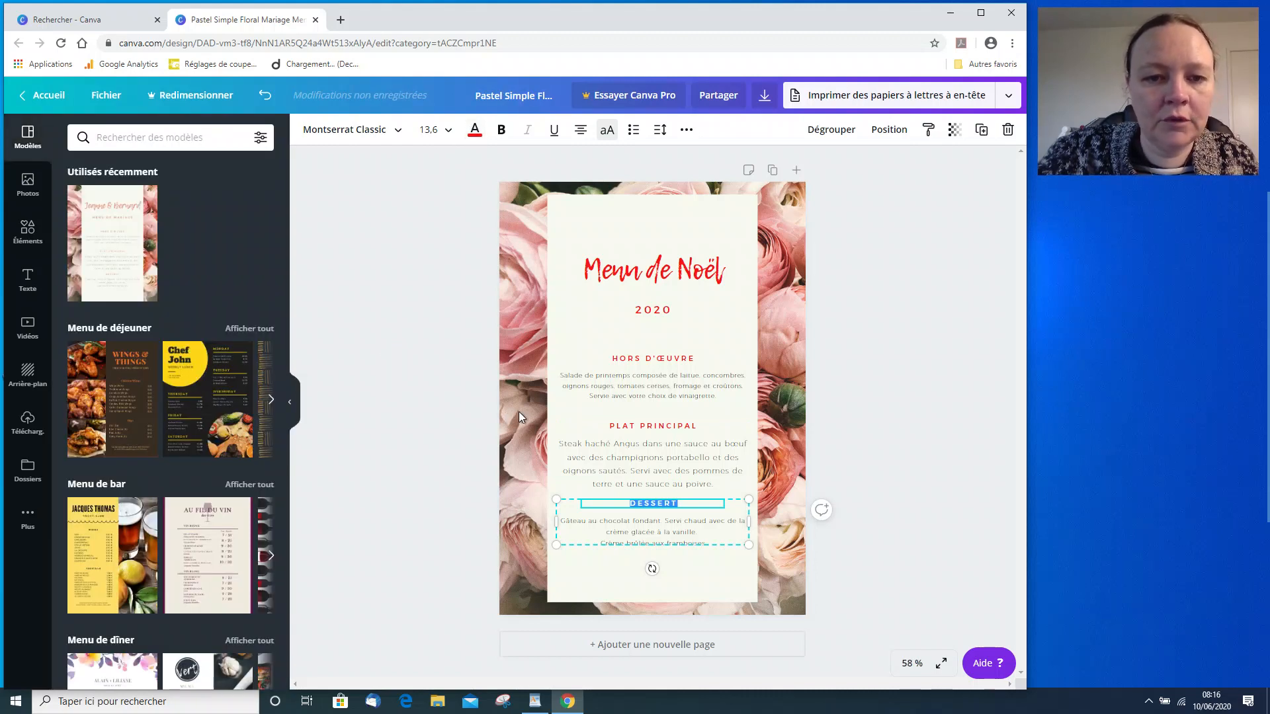
pyautogui.click(519, 412)
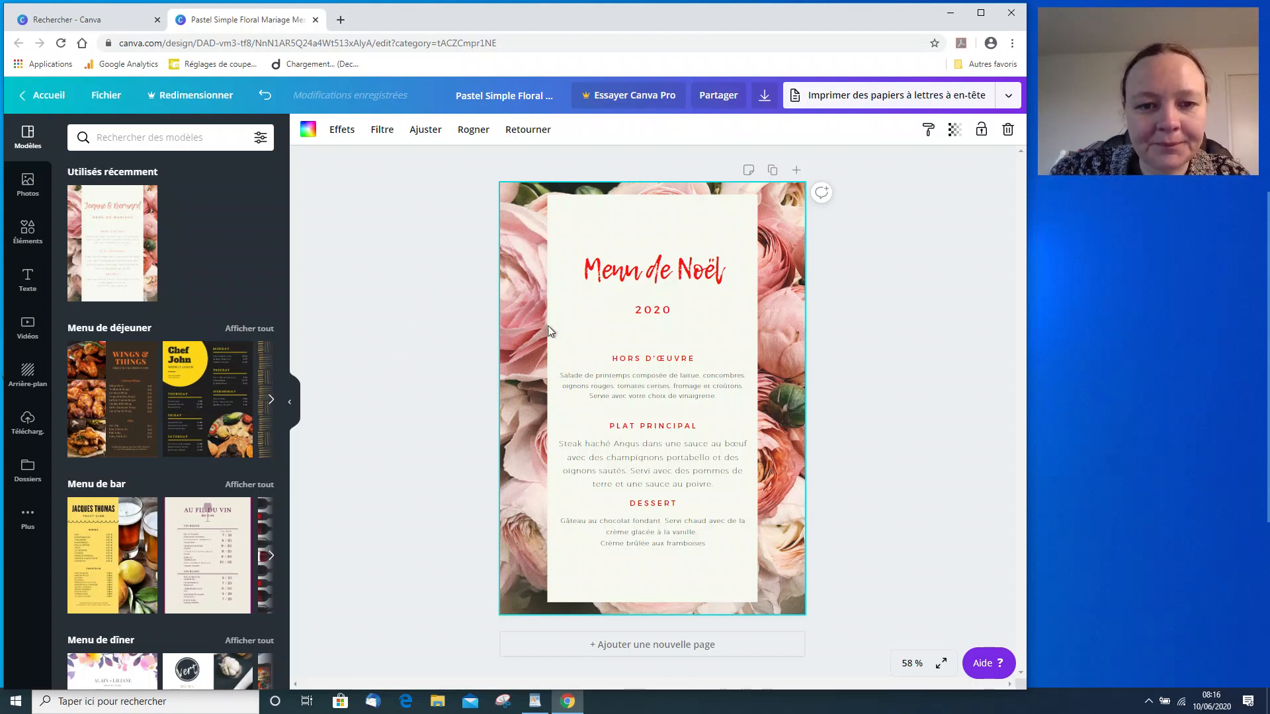
pyautogui.click(600, 386)
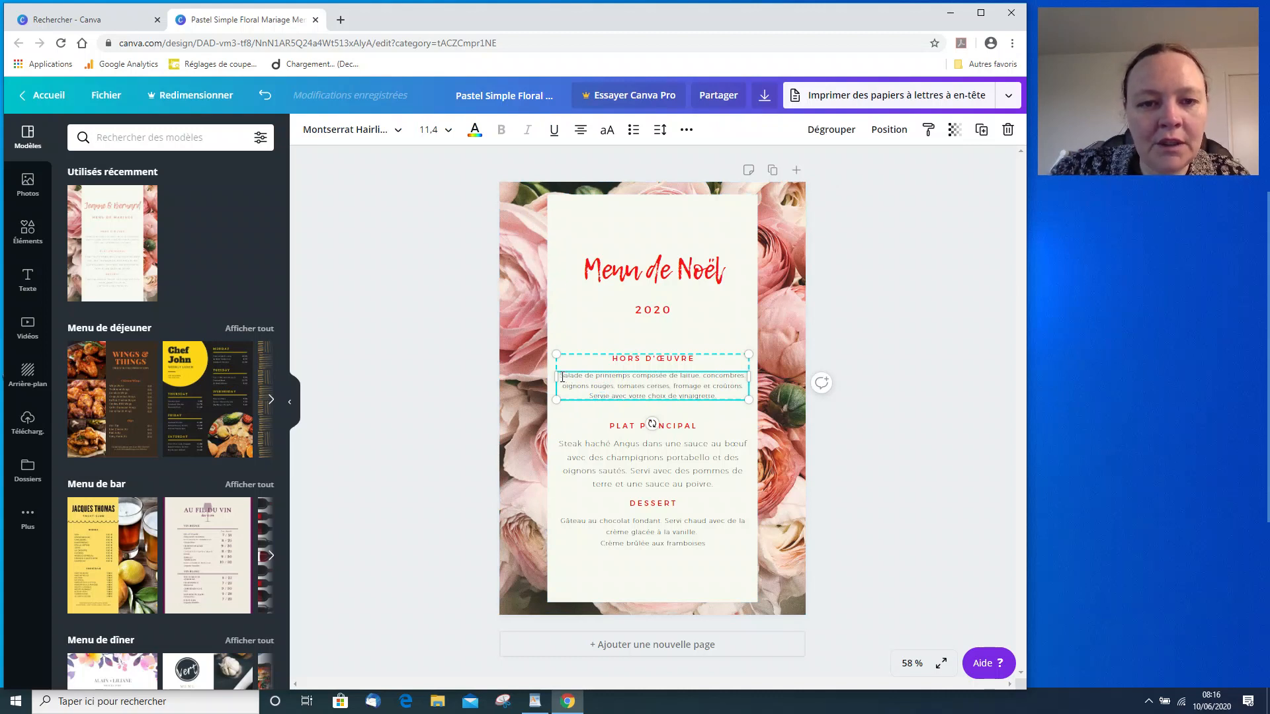
# Step: Change 'printemps' to 'd'hiver' in the starter description
pyautogui.moveTo(592, 380); pyautogui.dragTo(621, 374)
pyautogui.write("'hiver")
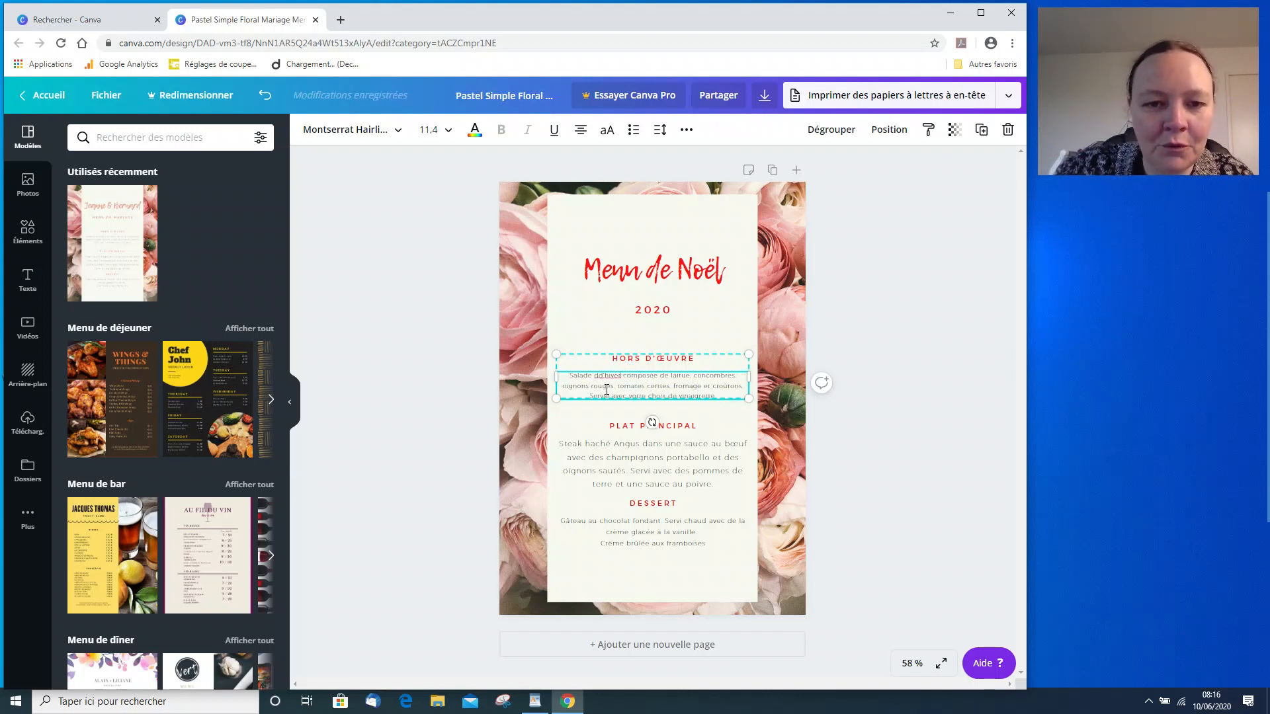
pyautogui.click(600, 377)
pyautogui.press('BackSpace')
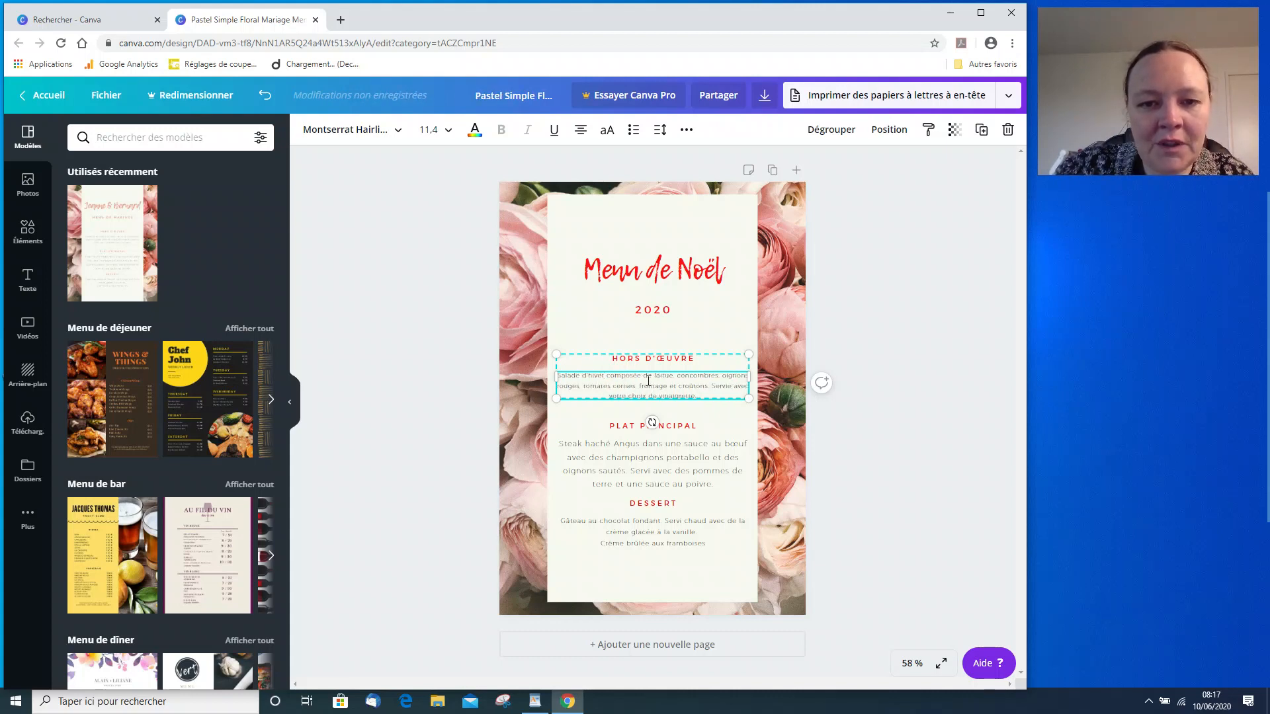
# Step: Replace the starter's ingredient list from laitue to fromage with carottes and andives
pyautogui.moveTo(654, 379); pyautogui.dragTo(669, 381)
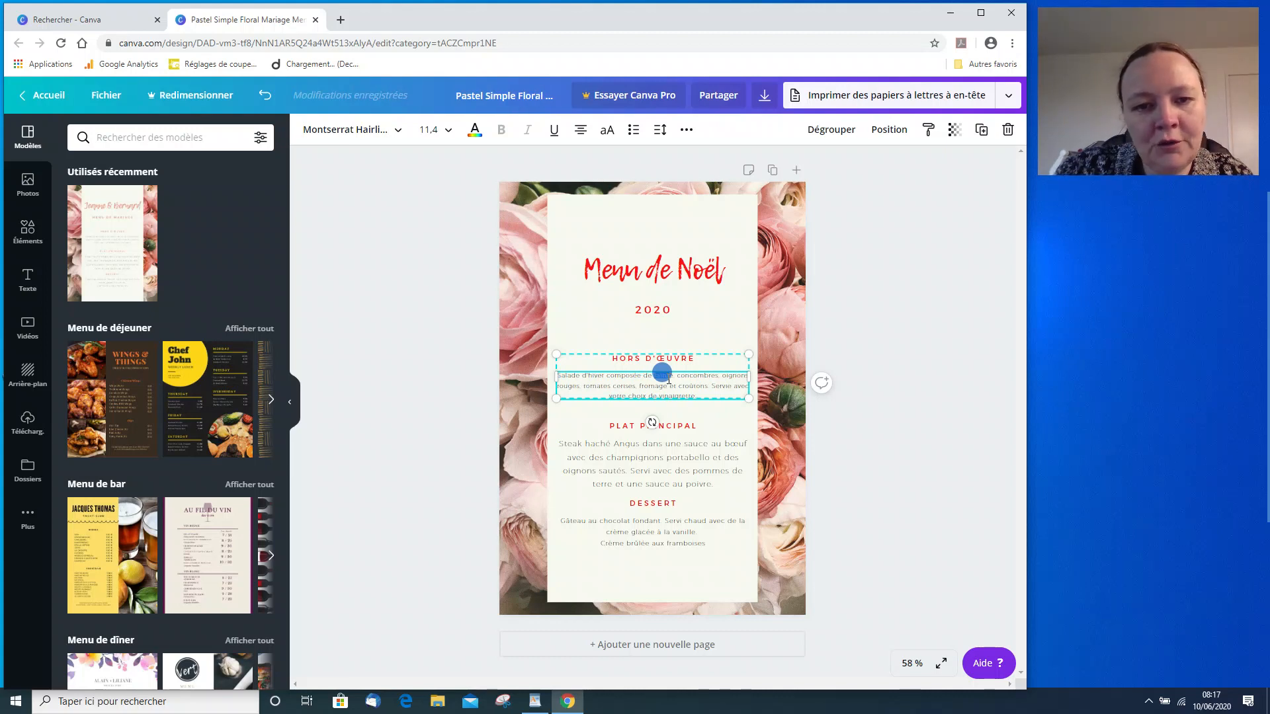
pyautogui.moveTo(669, 382); pyautogui.dragTo(709, 385)
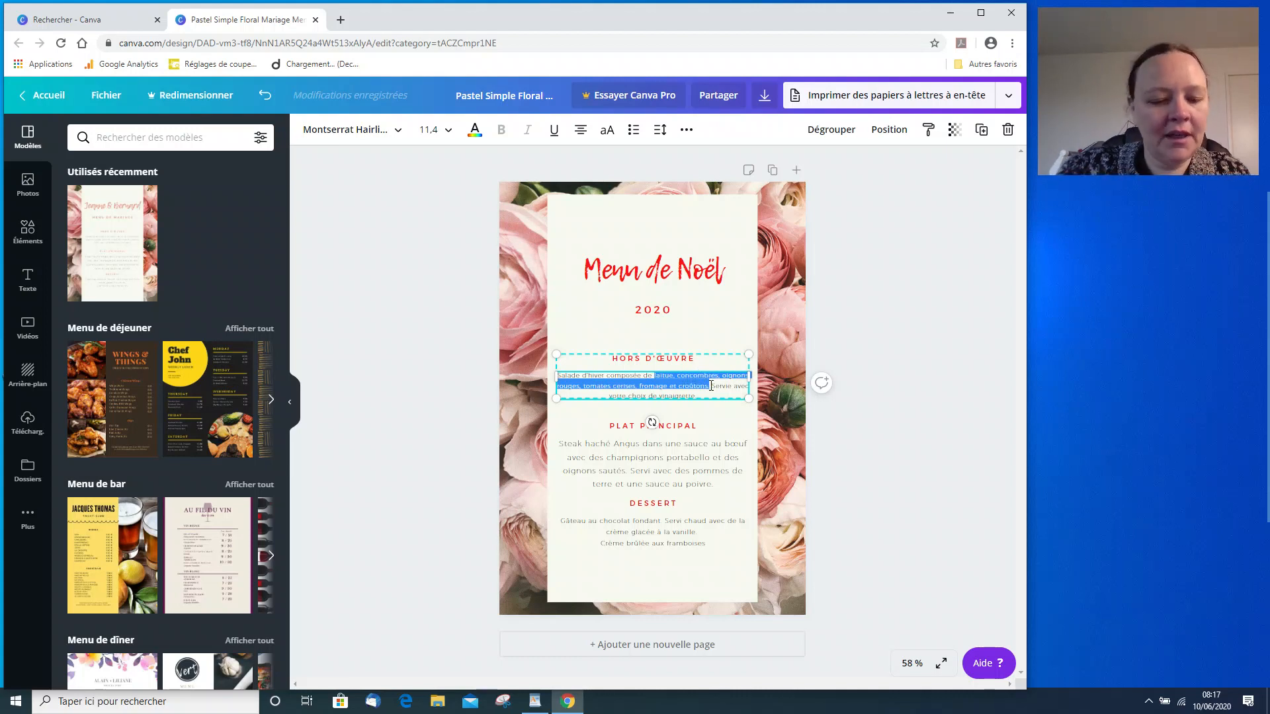
pyautogui.write('carottes')
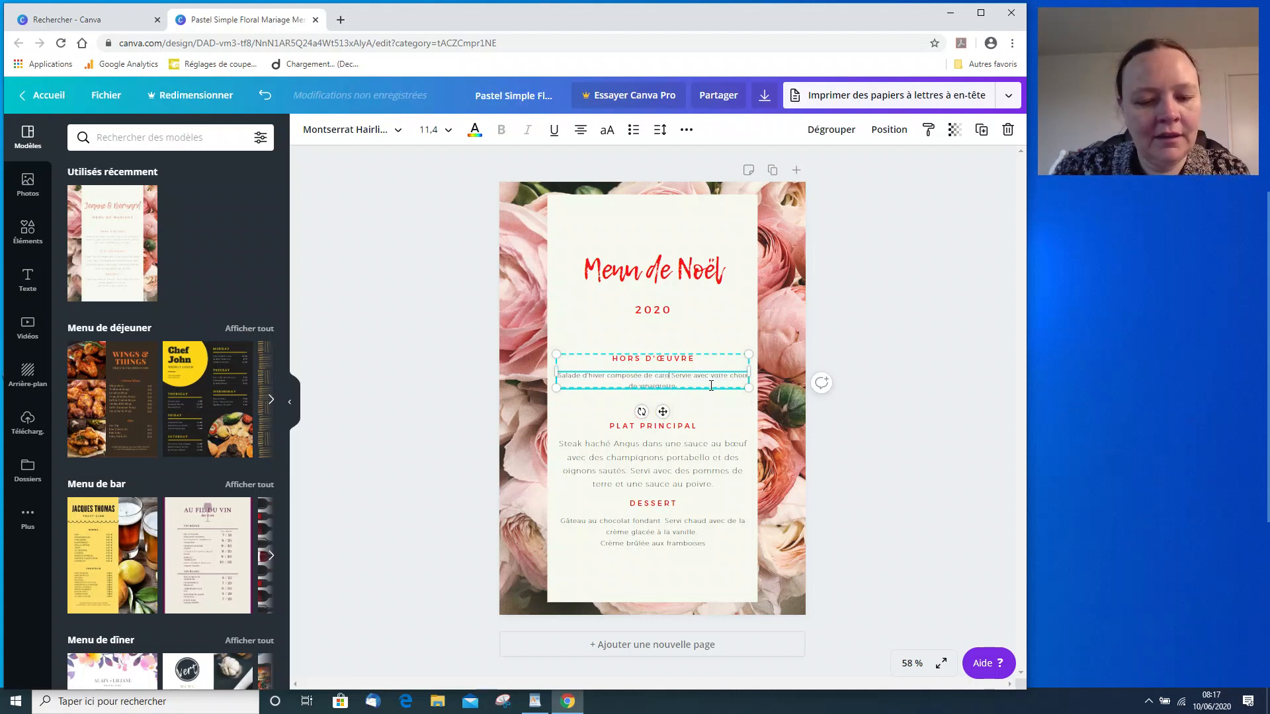
pyautogui.write('. andives')
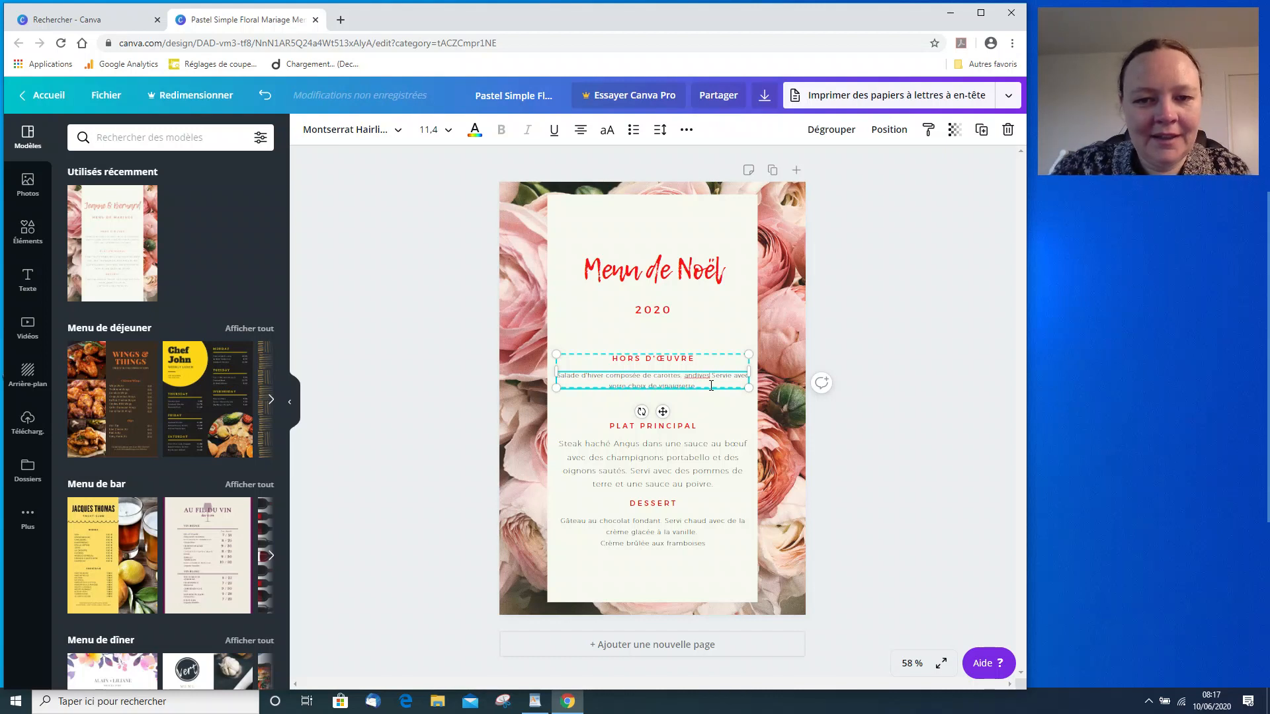
# Step: Correct 'andives' to 'endives' and move the vinaigrette sentence onto its own line
pyautogui.rightClick(695, 370)
pyautogui.click(695, 374)
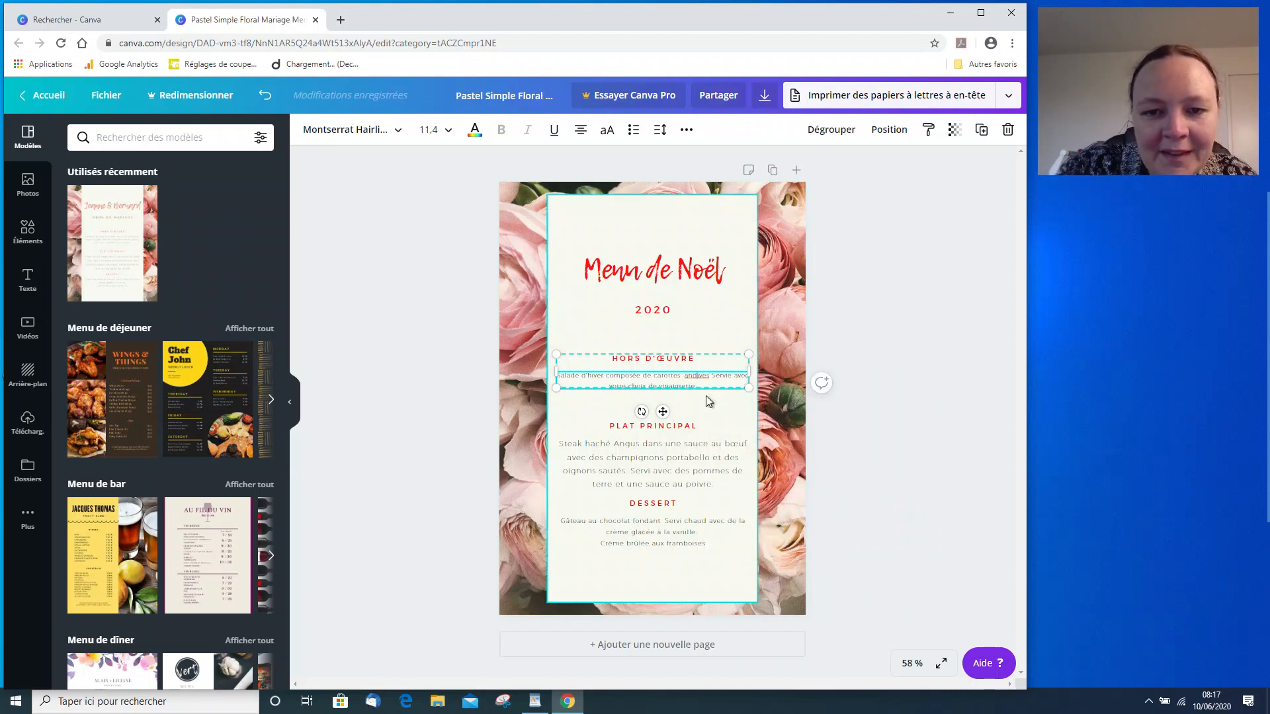
pyautogui.rightClick(698, 378)
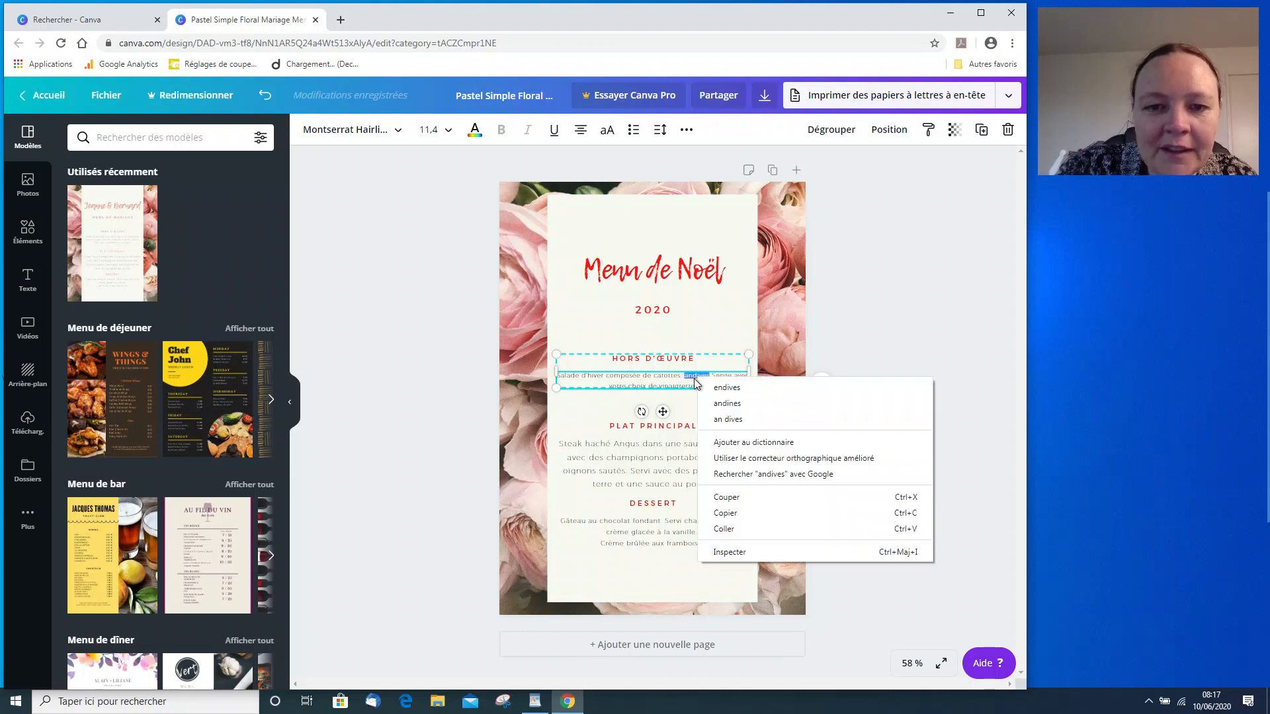
pyautogui.click(721, 387)
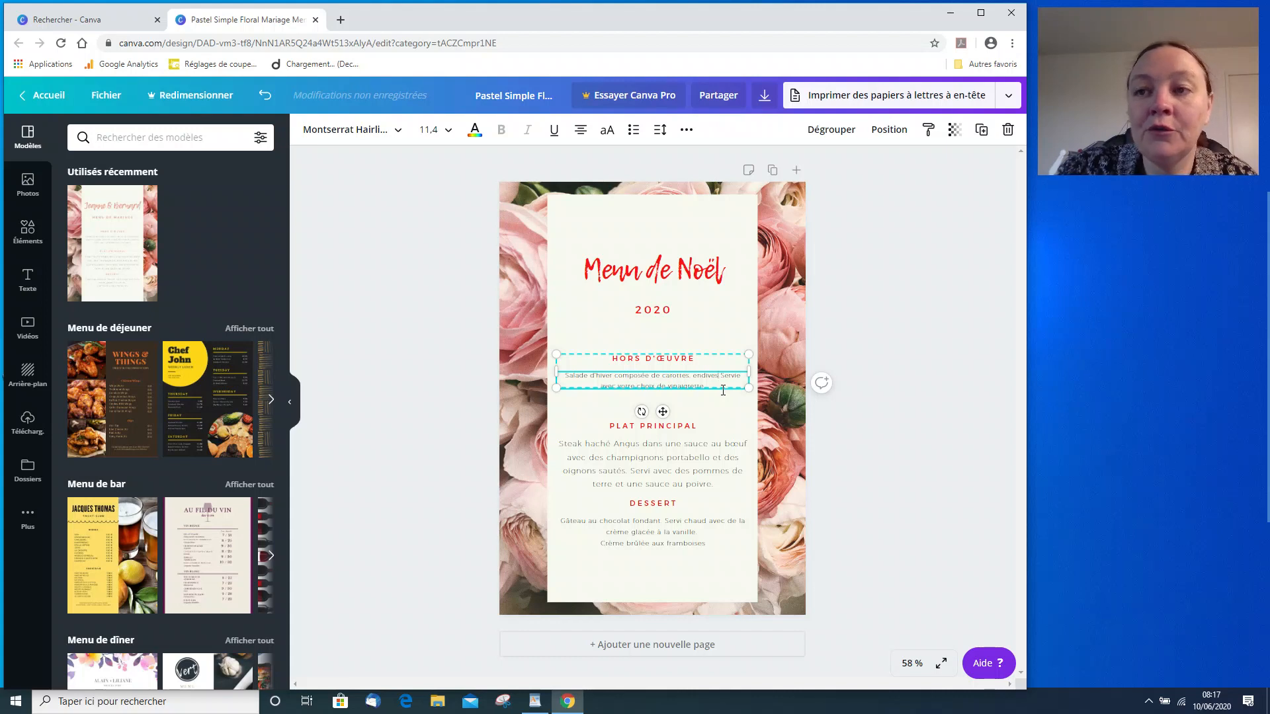
pyautogui.press('Return')
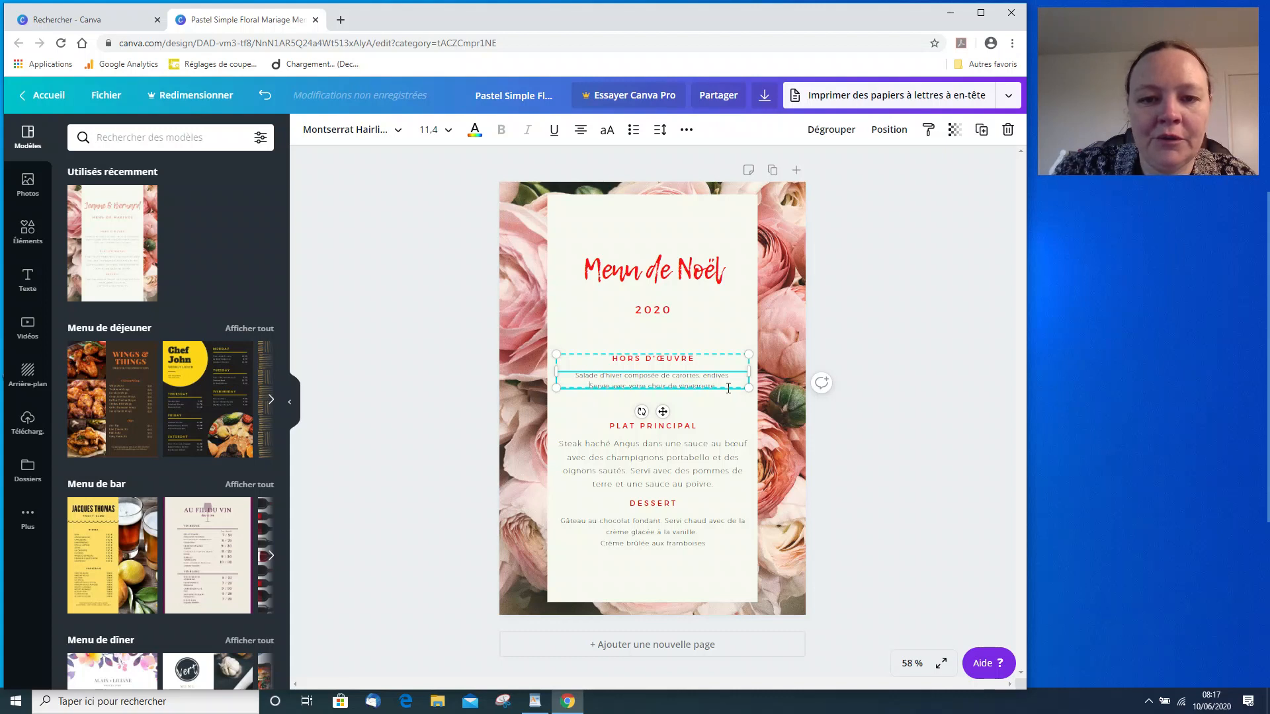
pyautogui.click(413, 354)
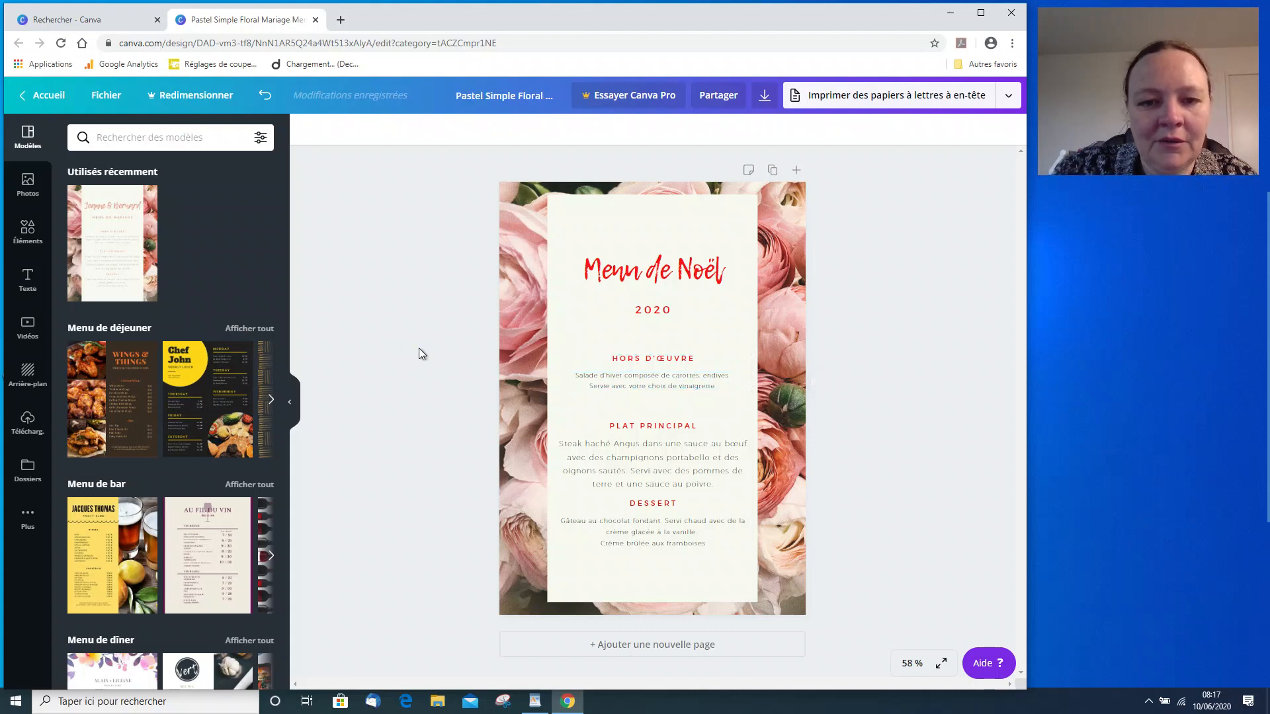
# Step: Replace the steak sentence with 'Dinde de Noël farcie' on its own line
pyautogui.click(670, 473)
pyautogui.click(666, 455)
pyautogui.moveTo(561, 445); pyautogui.dragTo(628, 469)
pyautogui.write('Dinde de ')
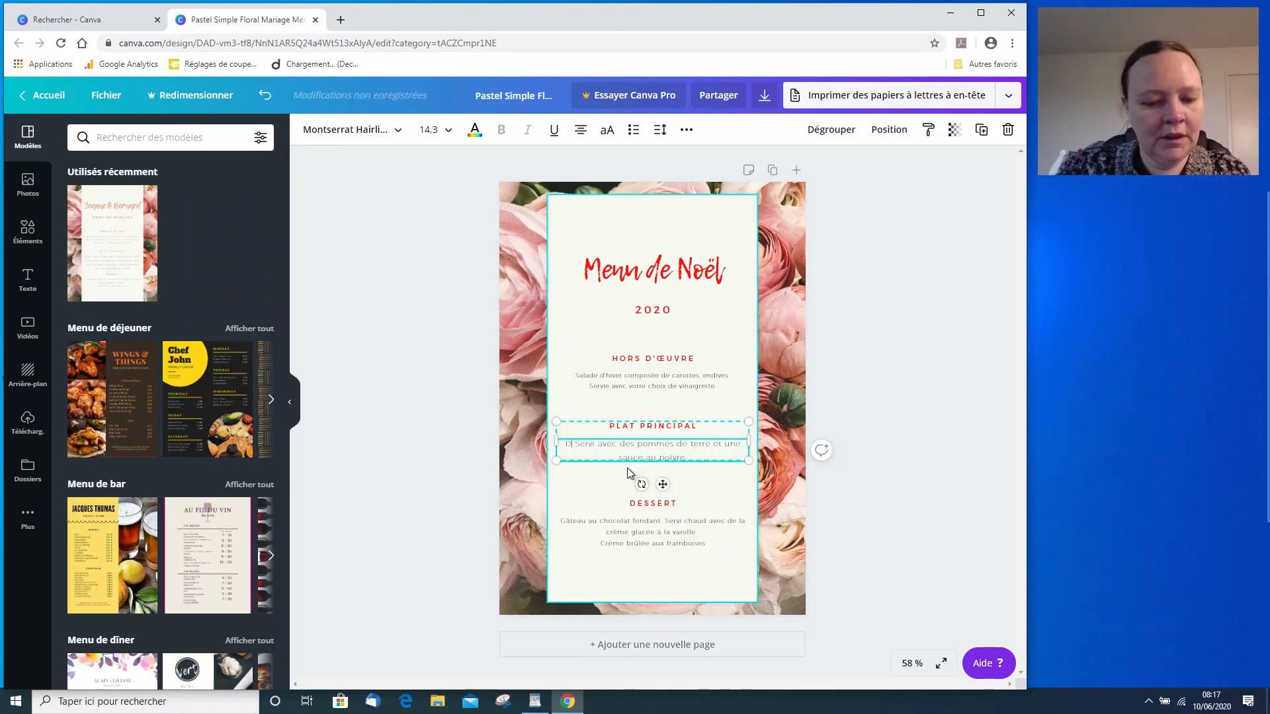
pyautogui.write('Noë')
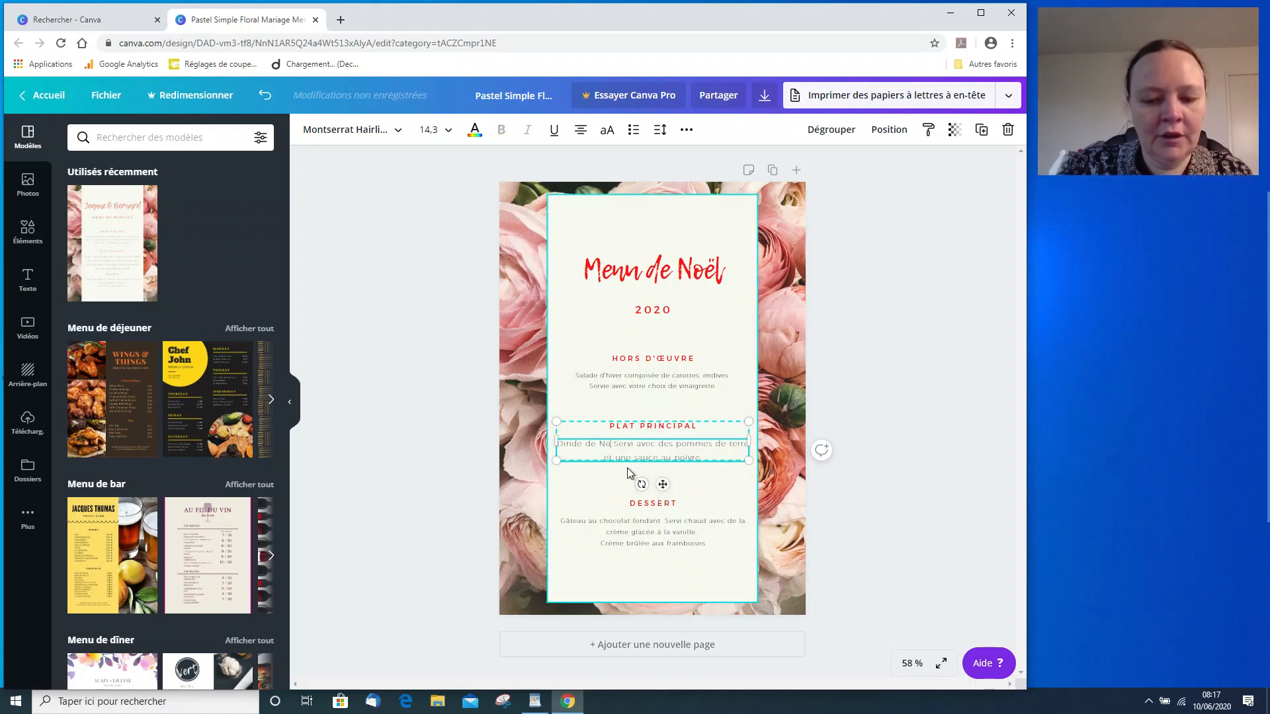
pyautogui.write('l')
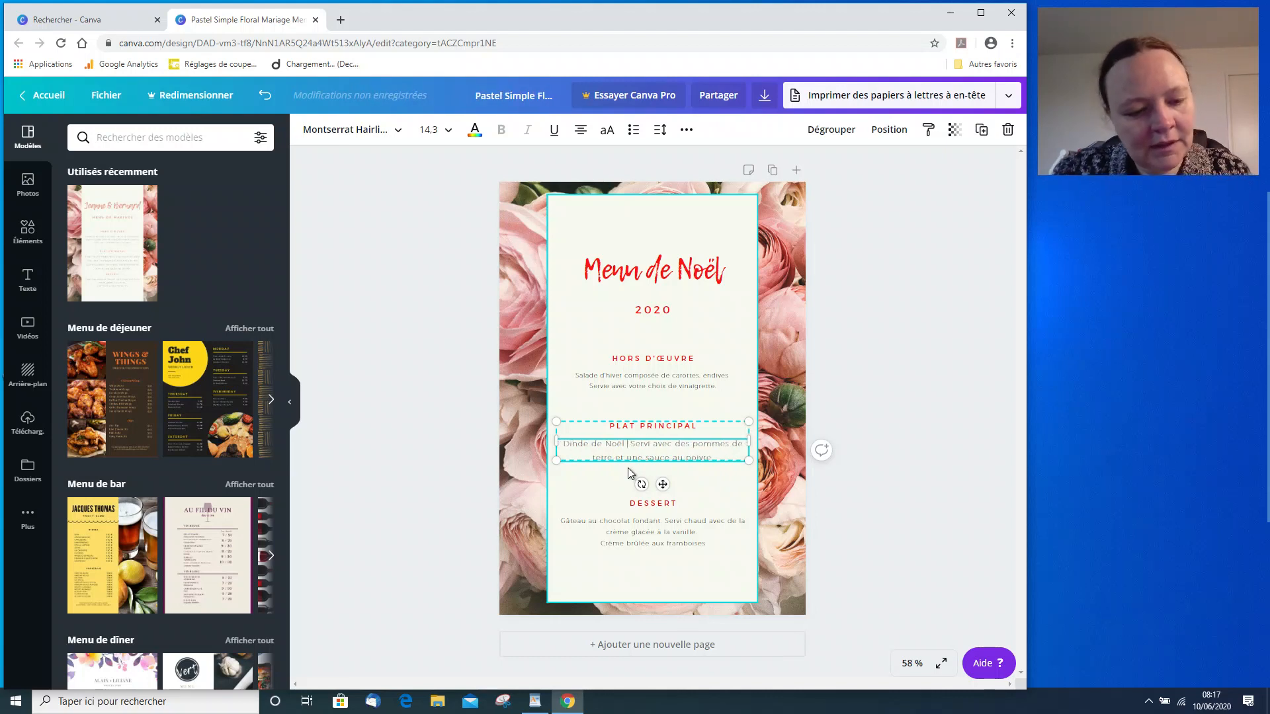
pyautogui.write(' farcie')
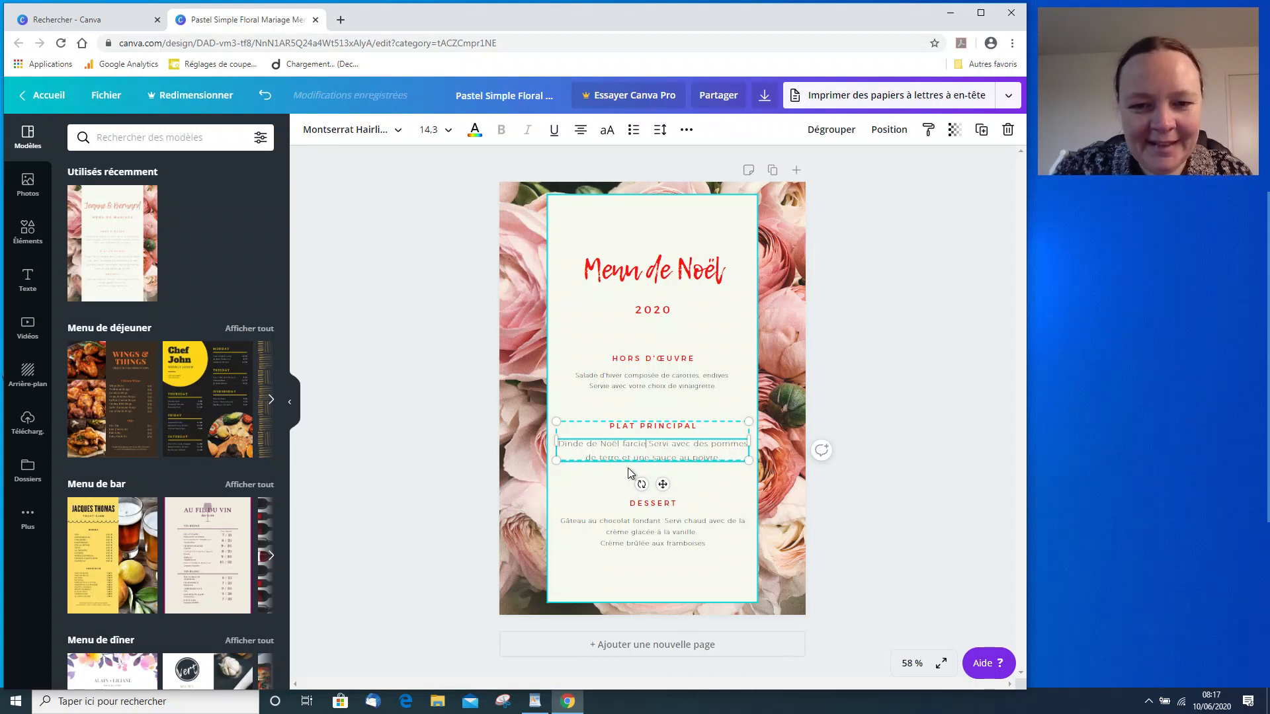
pyautogui.press('Return')
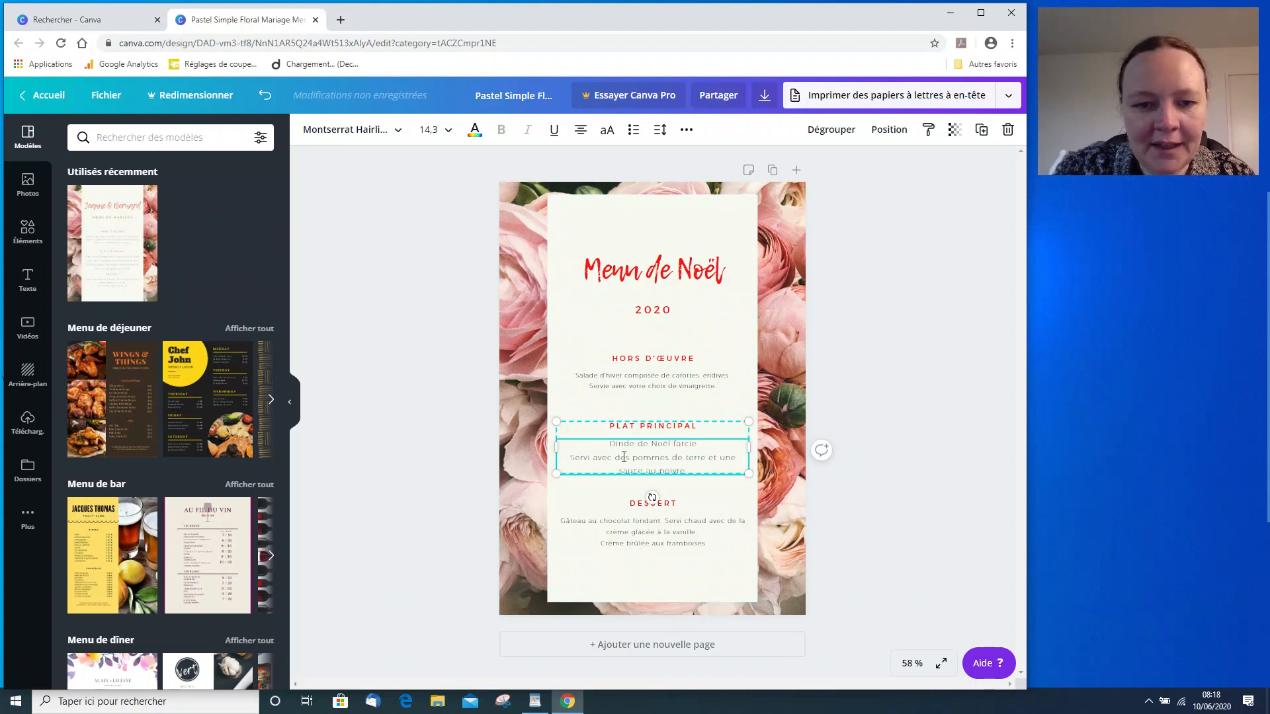
# Step: Add 'des chataignes et' before the potatoes and delete 'et une sauce au poivre'
pyautogui.click(612, 459)
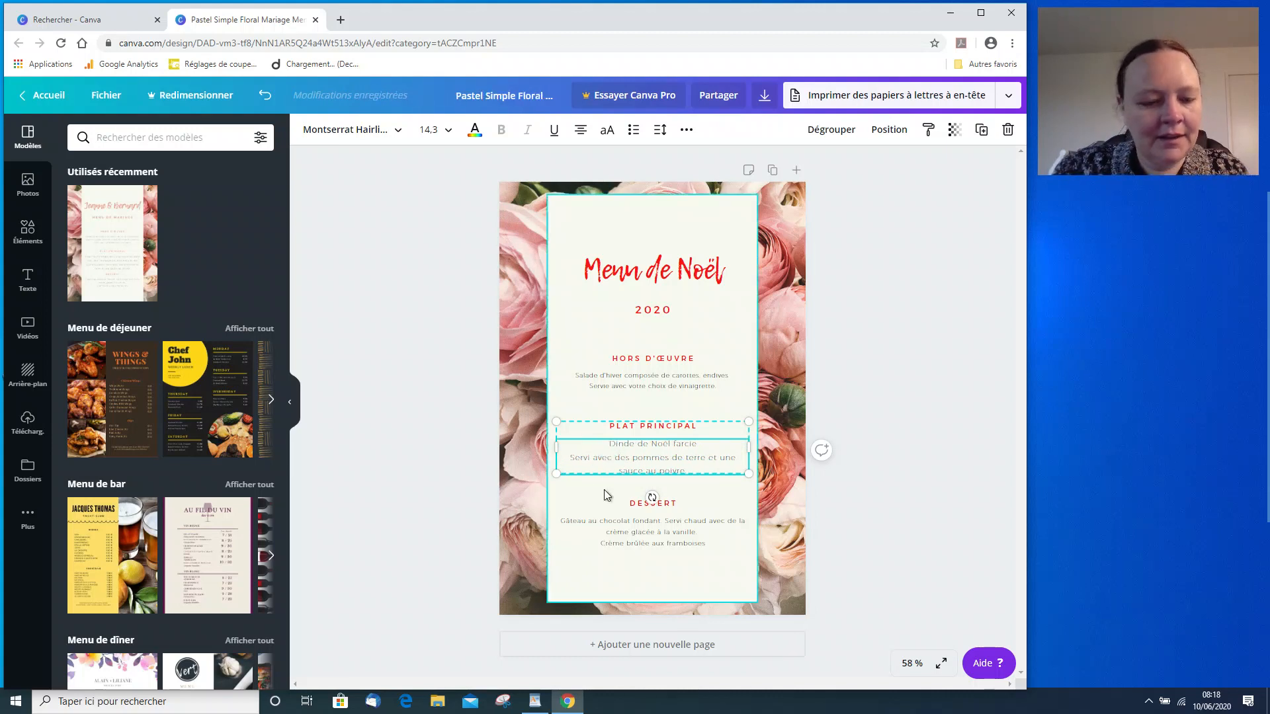
pyautogui.write('des chatai')
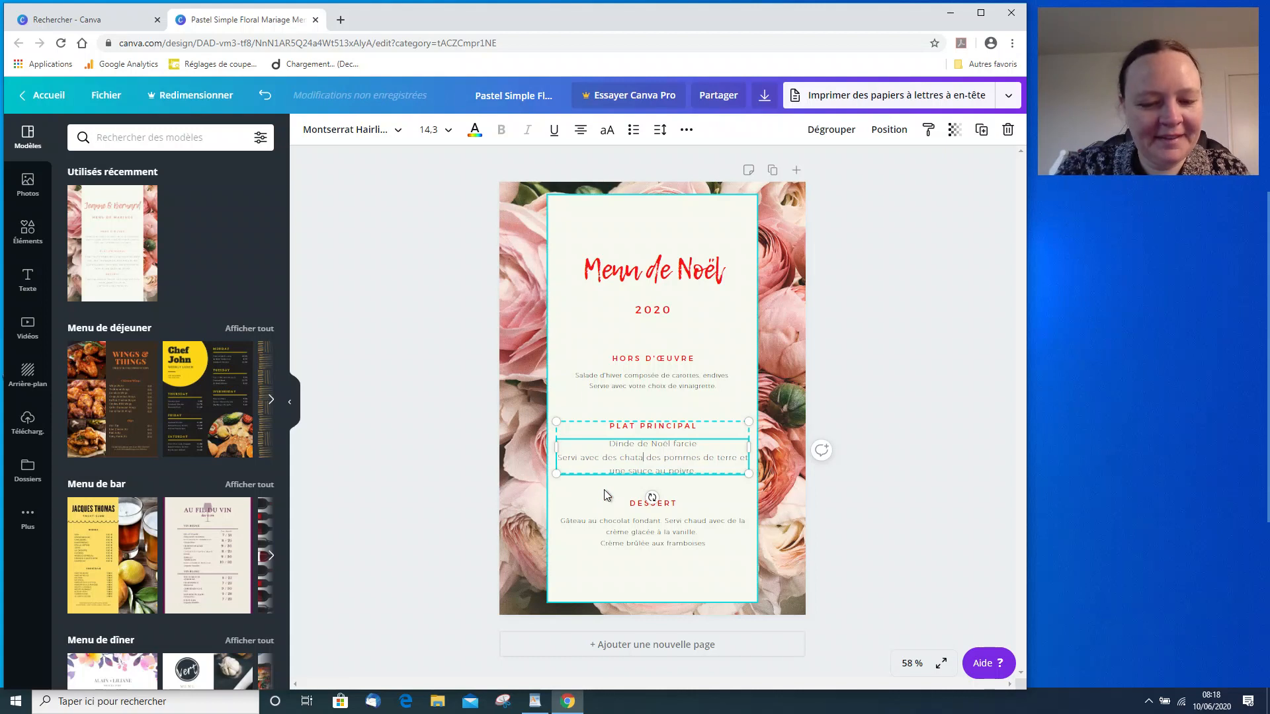
pyautogui.write('gnes et')
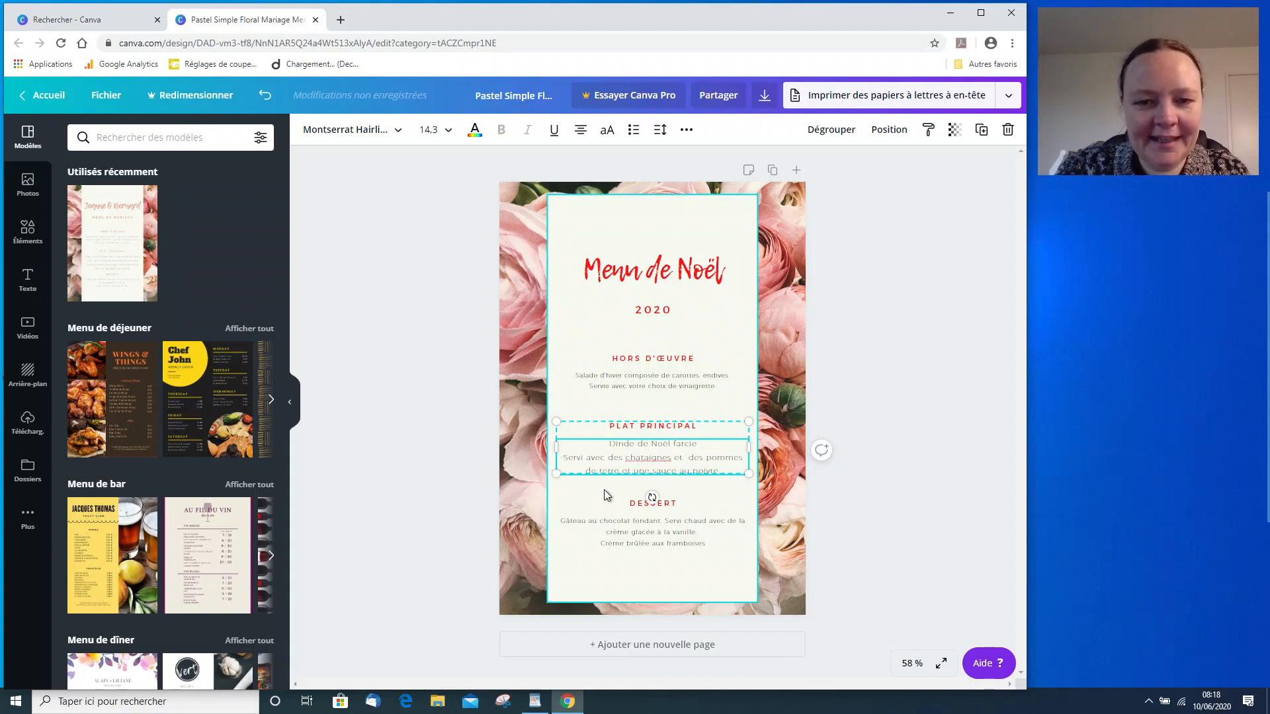
pyautogui.press('BackSpace')
pyautogui.moveTo(714, 471); pyautogui.dragTo(615, 473)
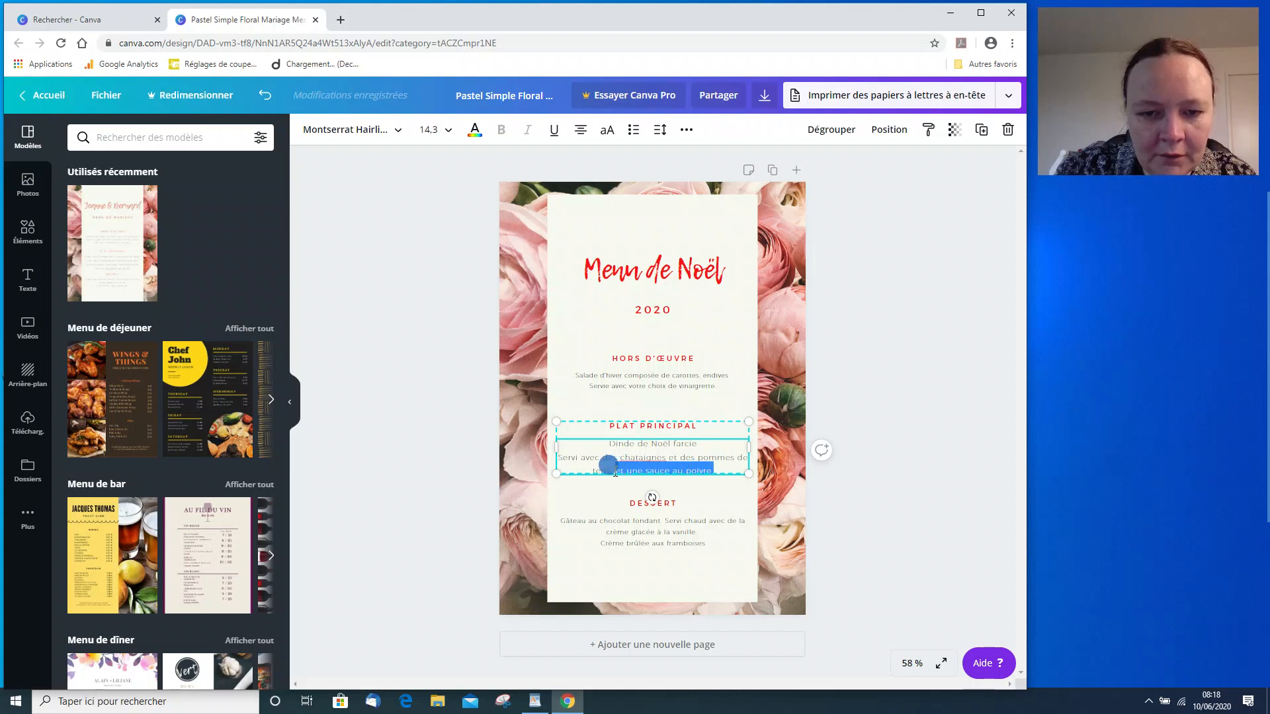
pyautogui.press('BackSpace')
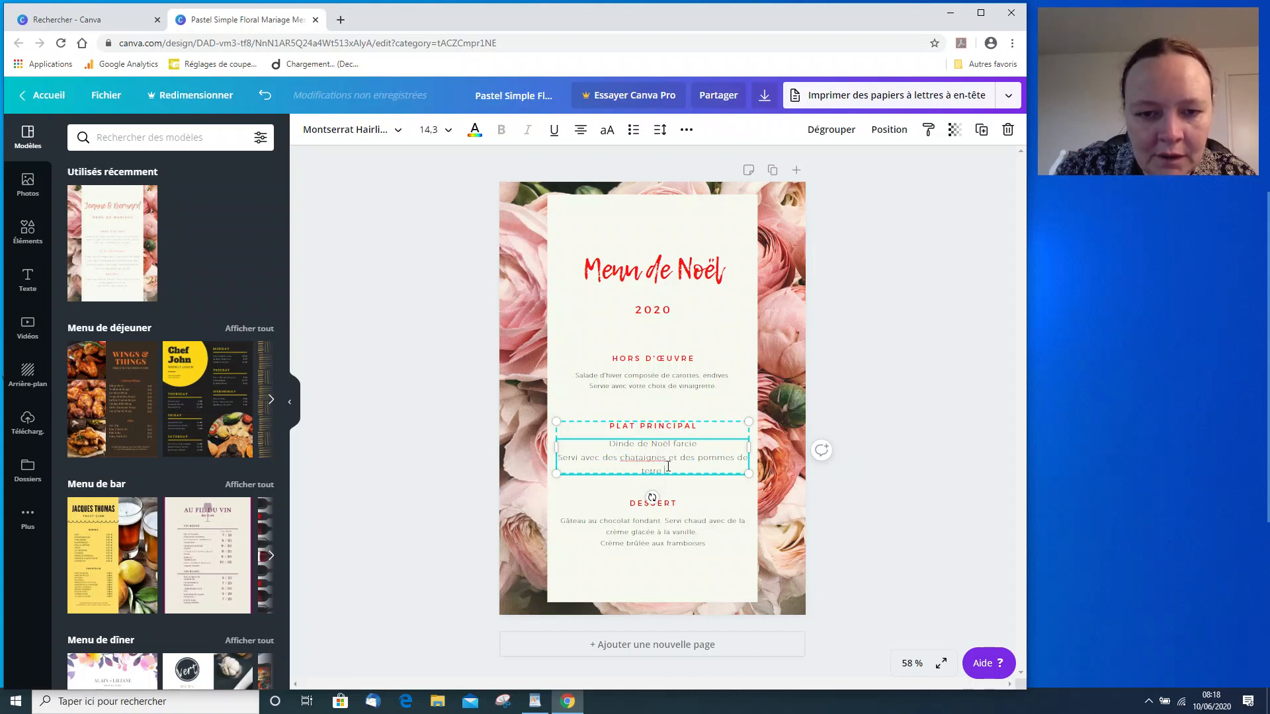
# Step: Break the serving line so 'et des pommes de terre' starts a new line
pyautogui.rightClick(647, 458)
pyautogui.press('Escape')
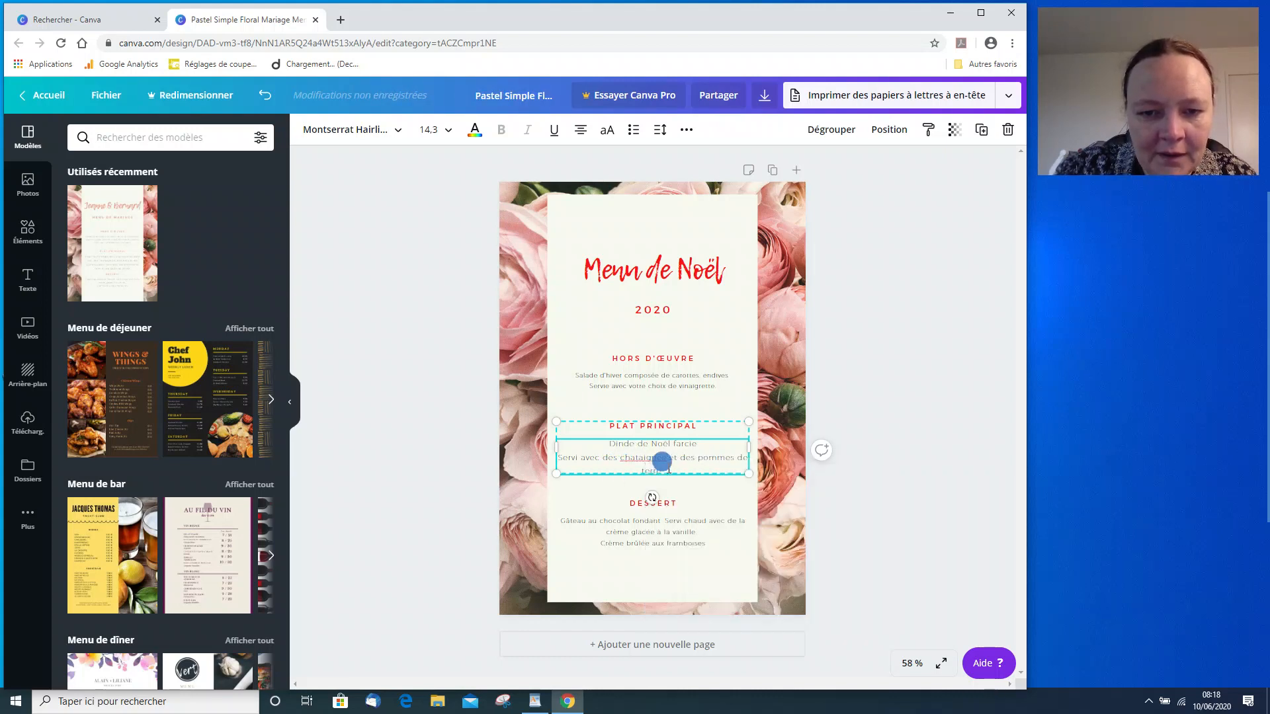
pyautogui.click(666, 454)
pyautogui.click(664, 453)
pyautogui.press('Return')
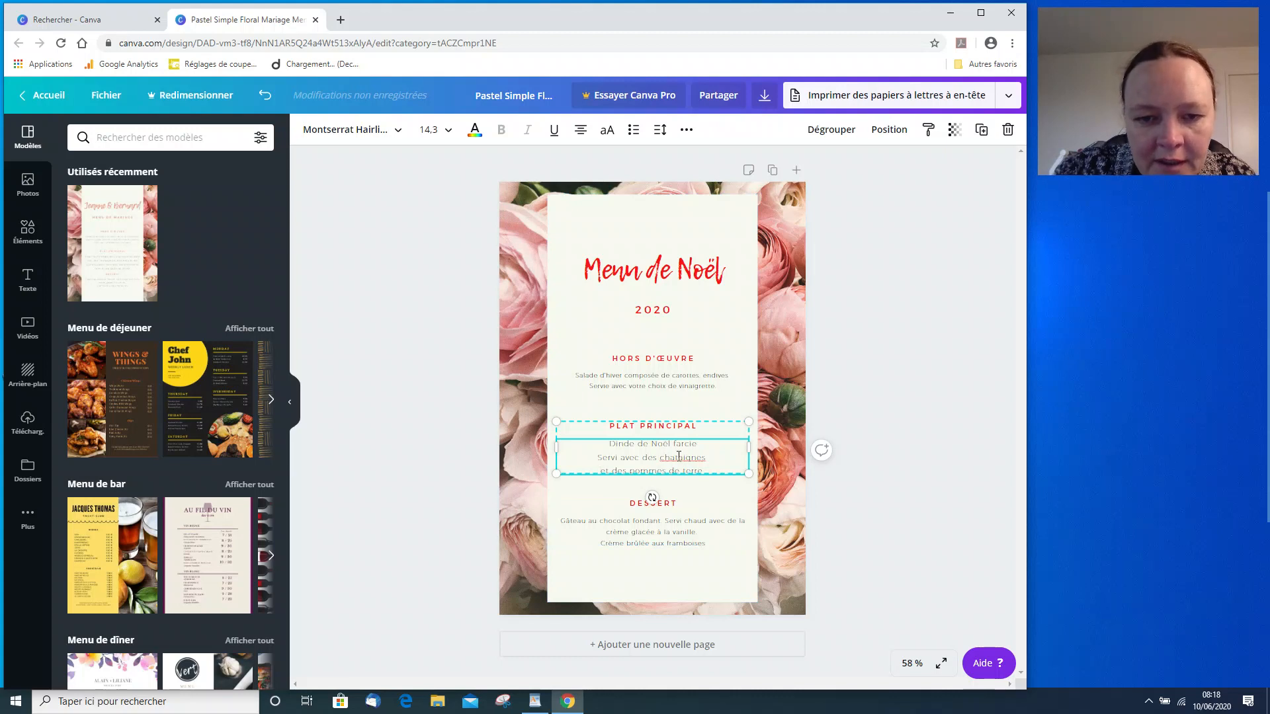
pyautogui.click(912, 663)
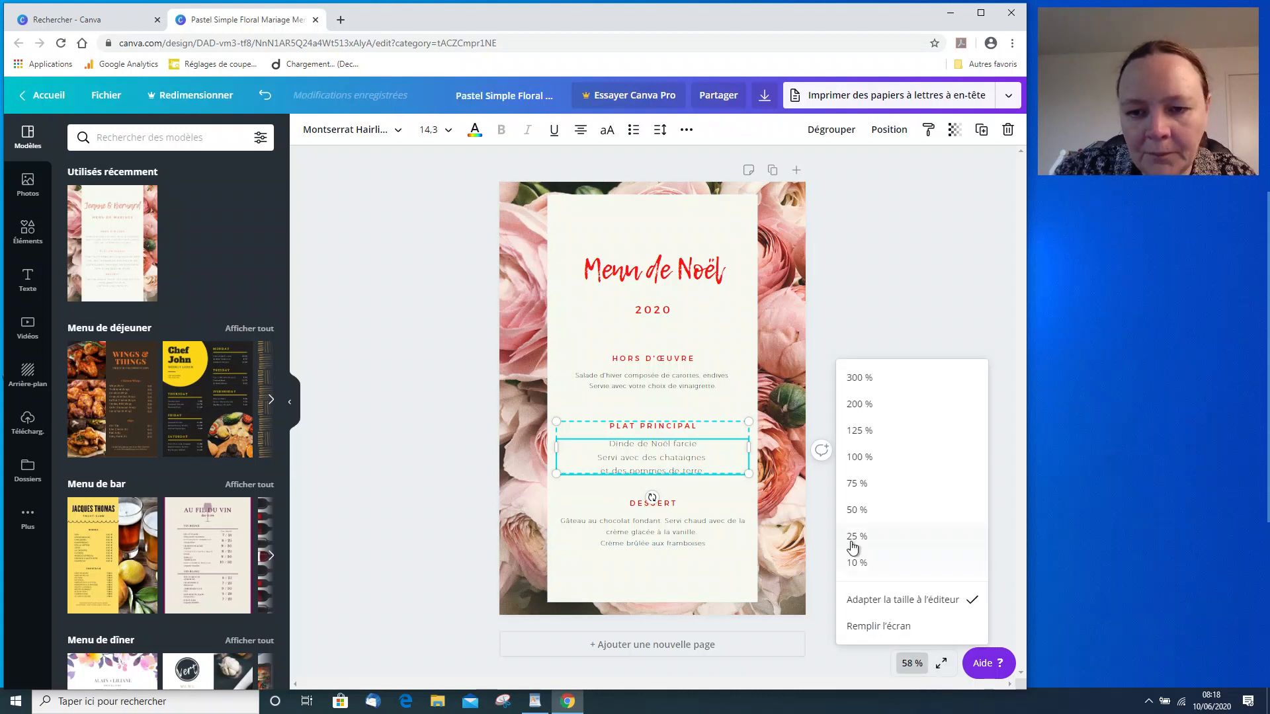
# Step: At 100 % zoom, replace the 'a' with 'â' so the word reads 'châtaignes'
pyautogui.click(857, 457)
pyautogui.click(591, 344)
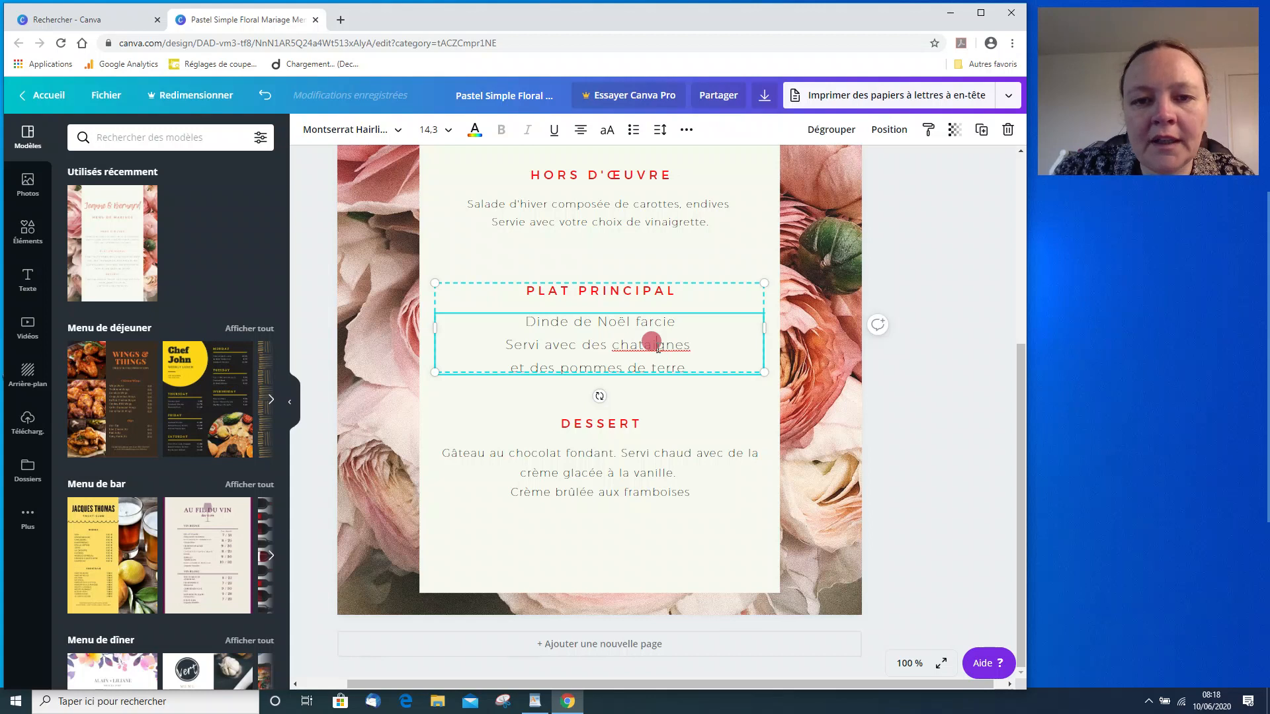
pyautogui.rightClick(658, 347)
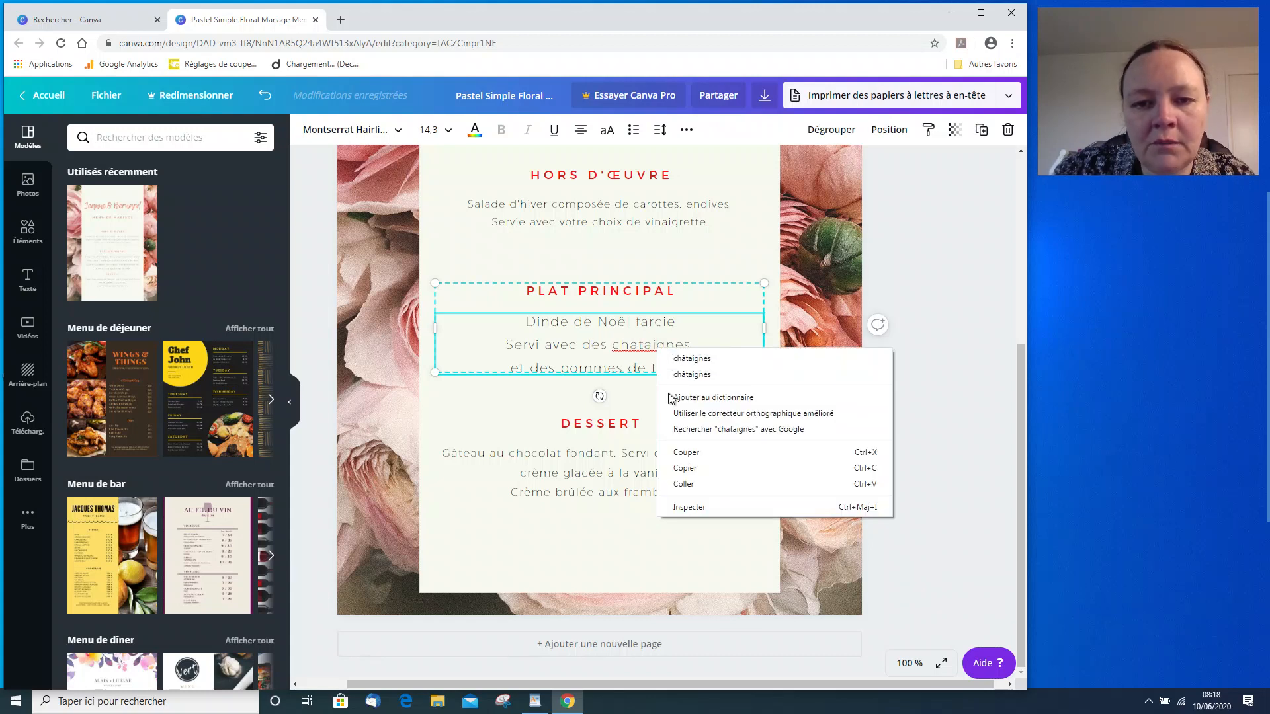
pyautogui.click(681, 359)
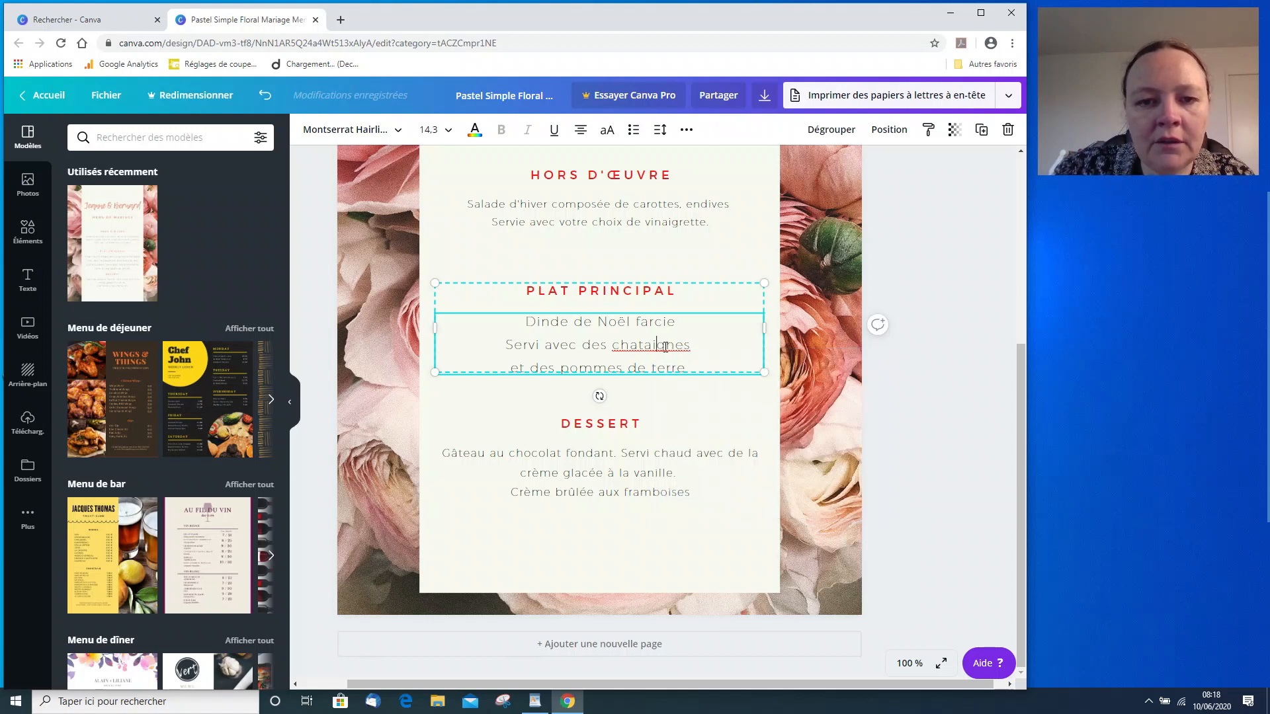
pyautogui.rightClick(665, 347)
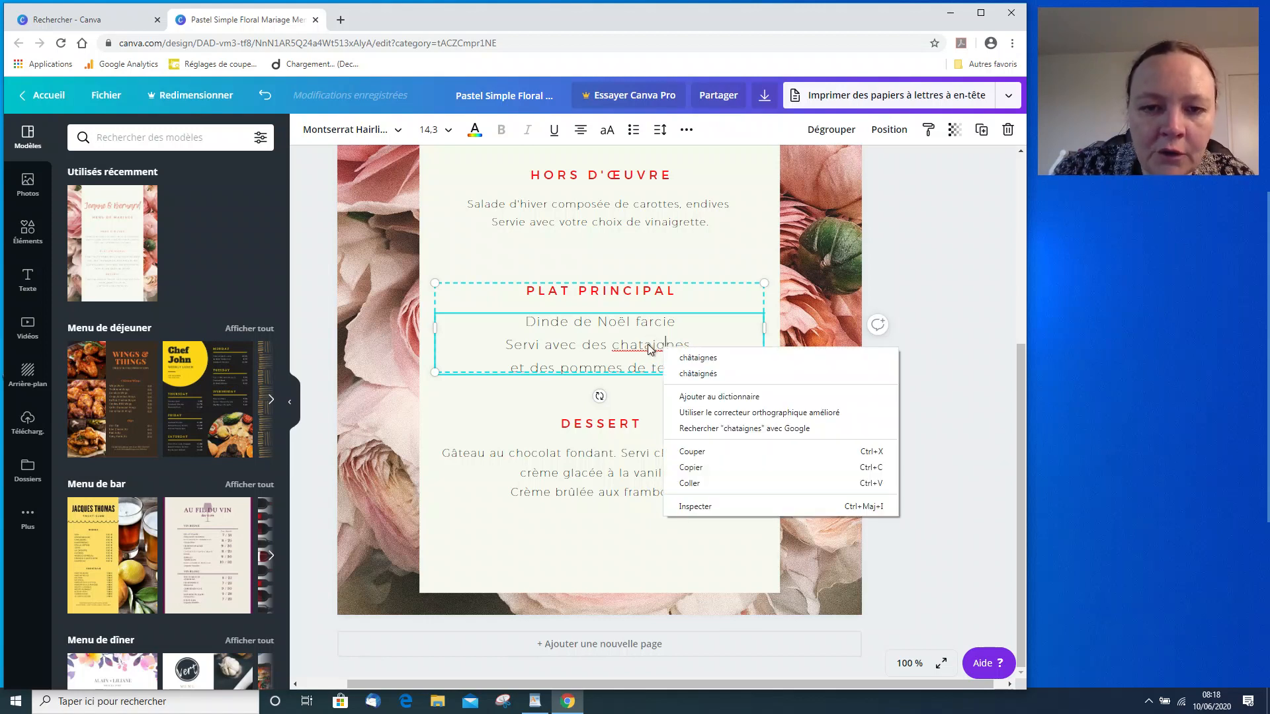
pyautogui.click(688, 358)
pyautogui.moveTo(630, 345); pyautogui.dragTo(638, 345)
pyautogui.write('â')
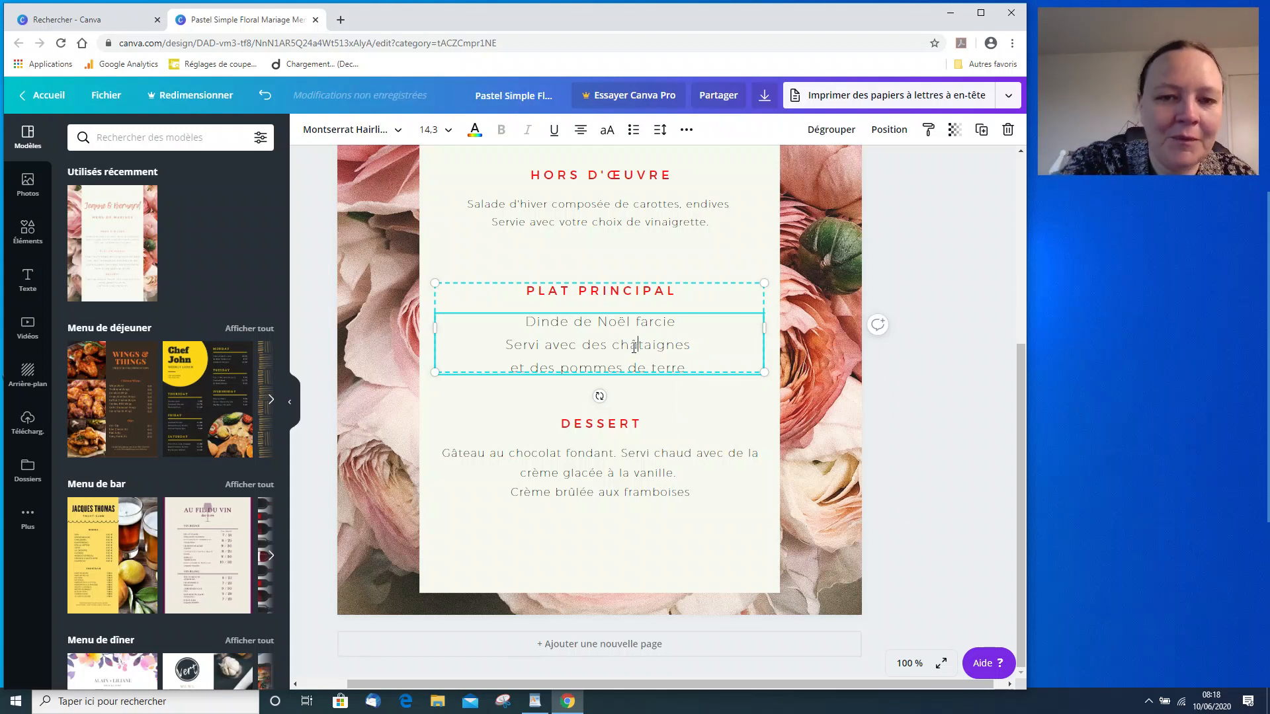
pyautogui.click(586, 343)
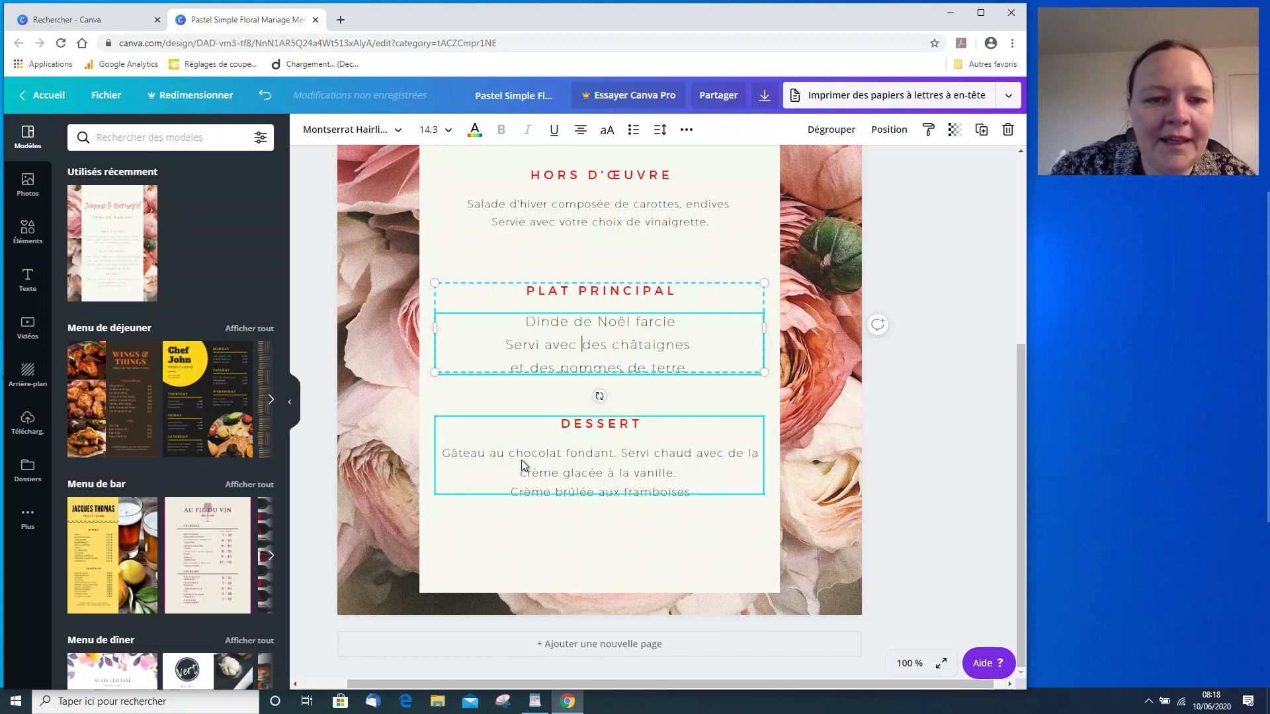
# Step: Put 'Servi chaud' on a new line and change 'Gâteau' to 'Bûche'
pyautogui.click(619, 458)
pyautogui.click(619, 456)
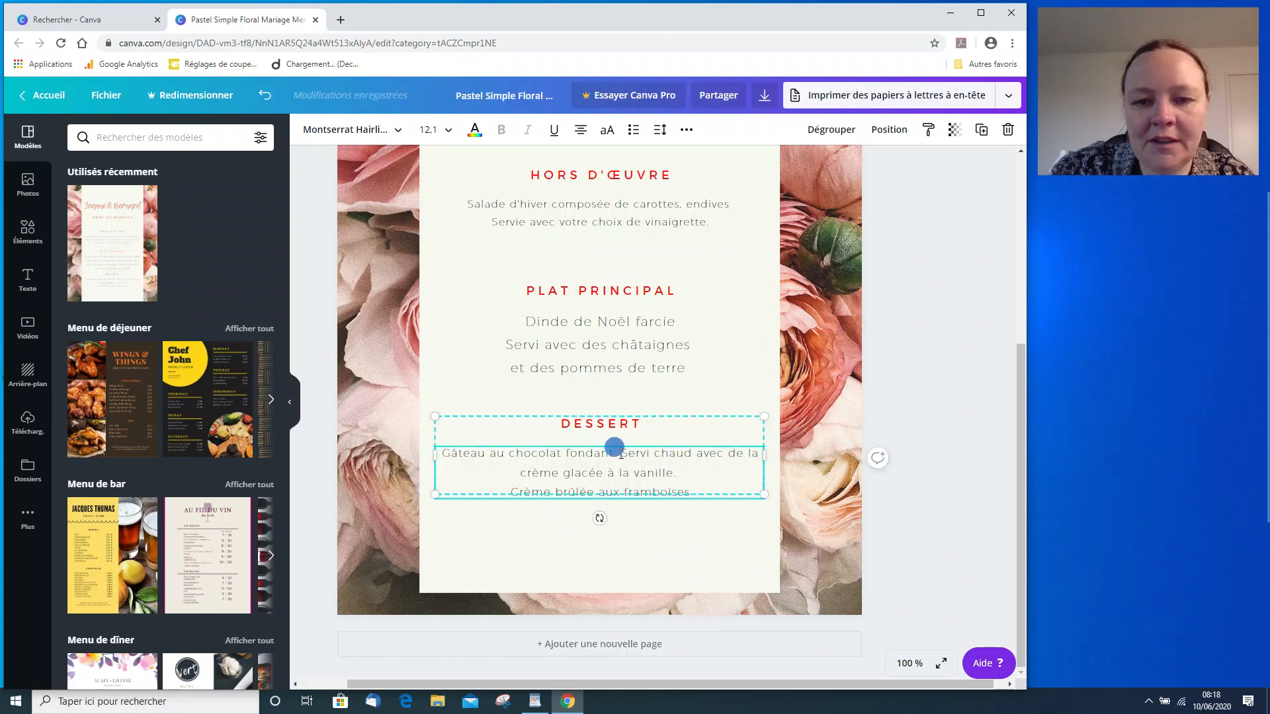
pyautogui.press('Return')
pyautogui.moveTo(557, 456); pyautogui.dragTo(512, 451)
pyautogui.write('B')
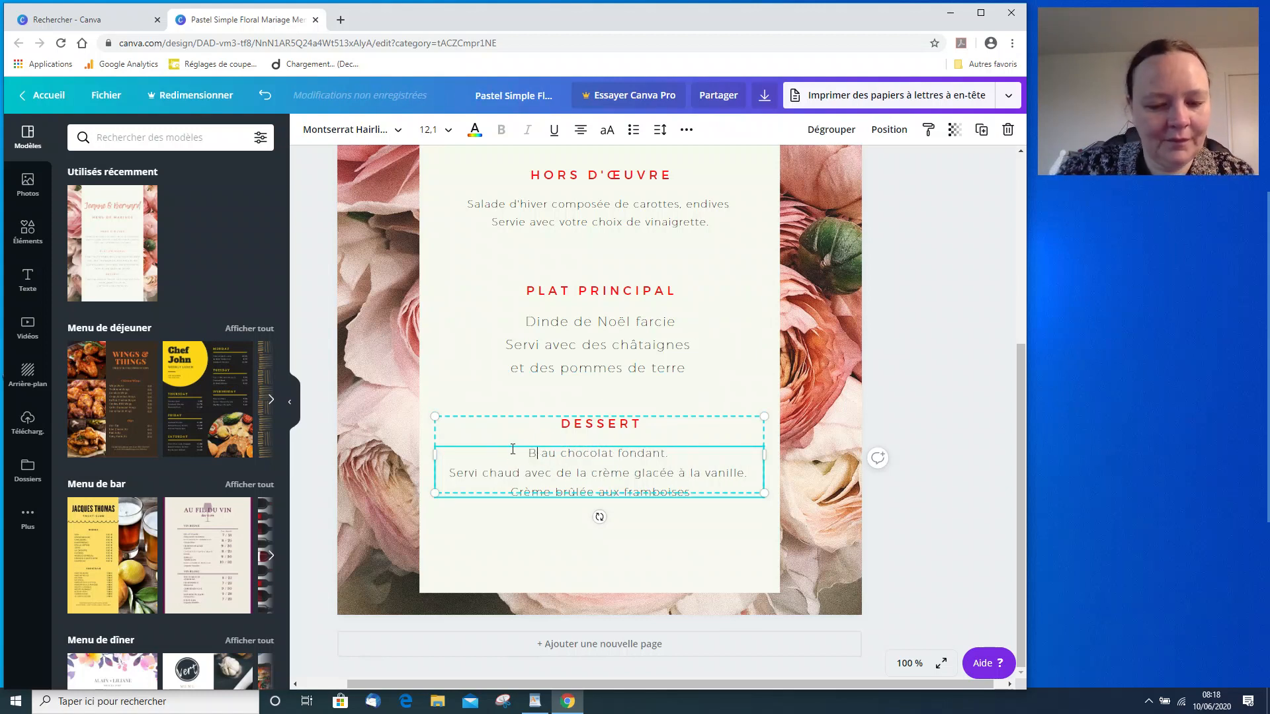
pyautogui.write('û')
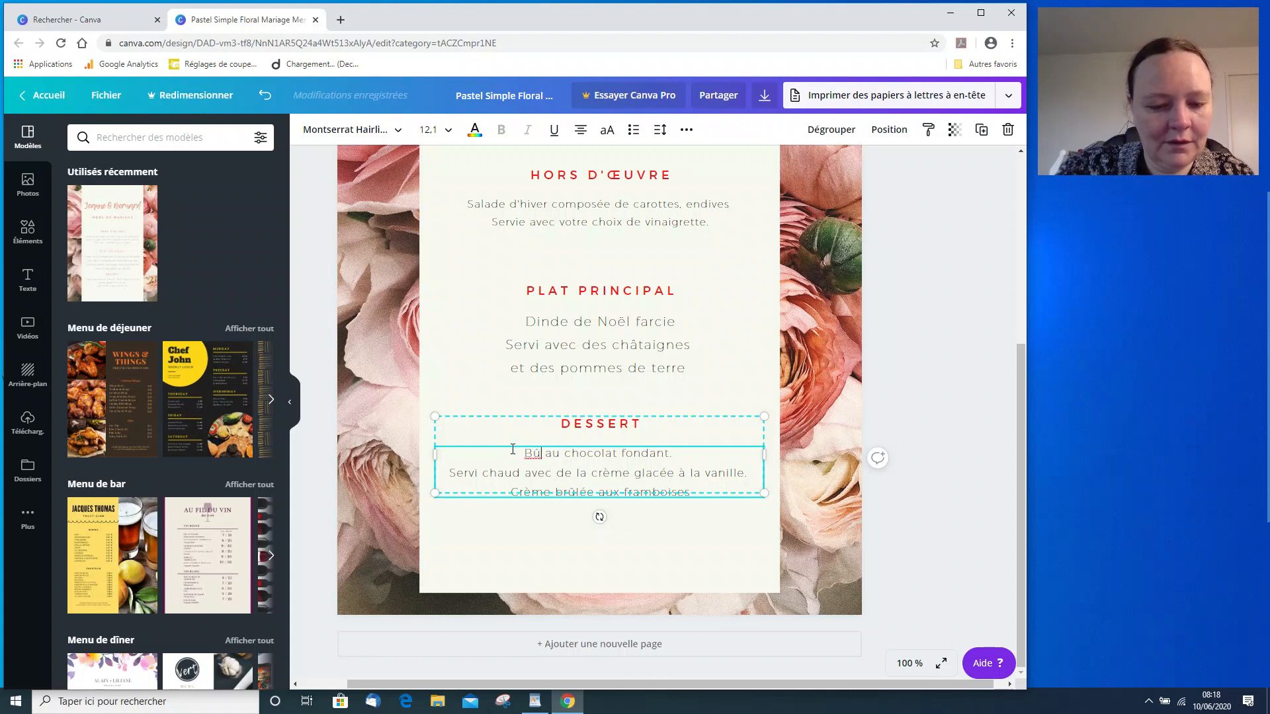
pyautogui.write('che')
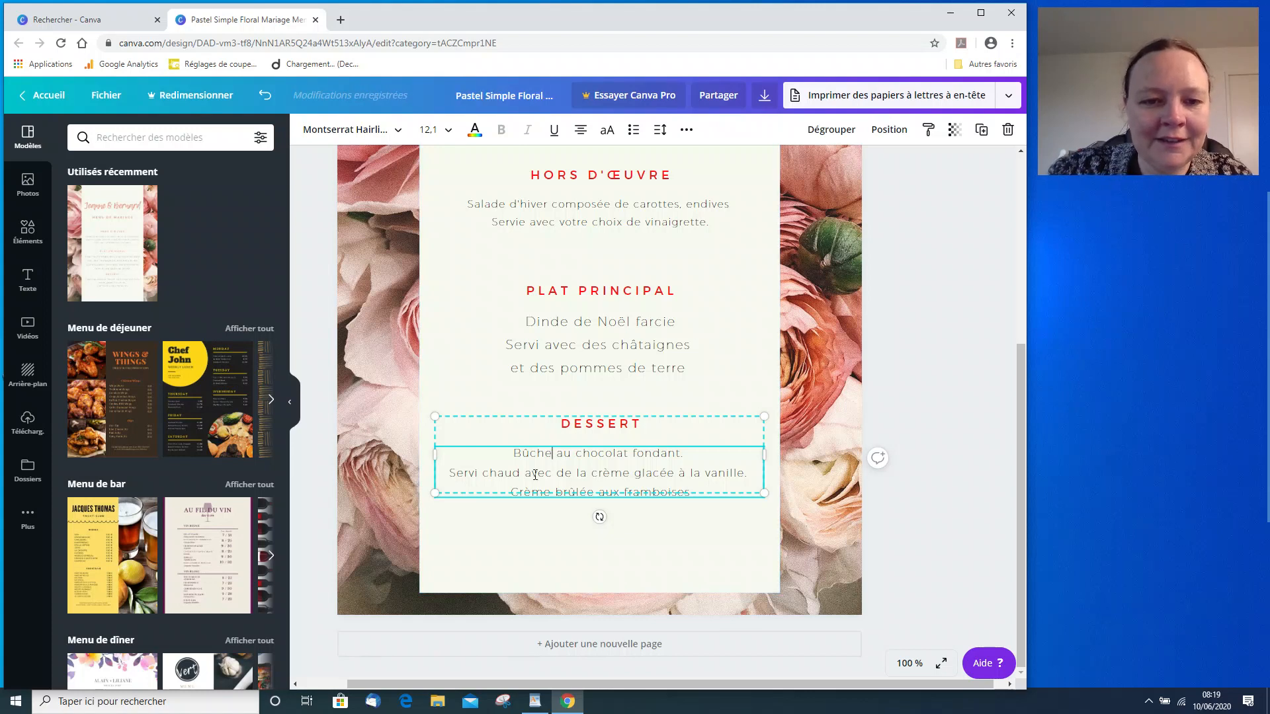
# Step: Delete the 'Crème brûlée aux framboises' line from the dessert
pyautogui.moveTo(511, 493); pyautogui.dragTo(704, 510)
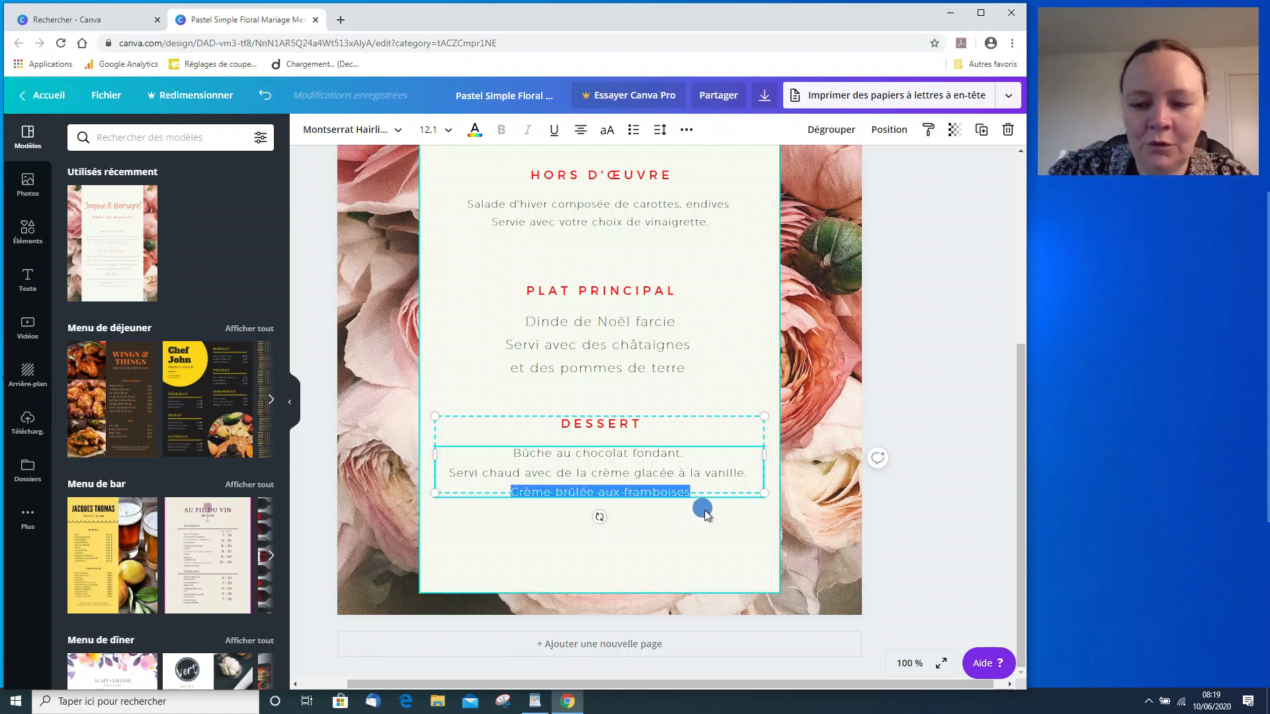
pyautogui.press('BackSpace')
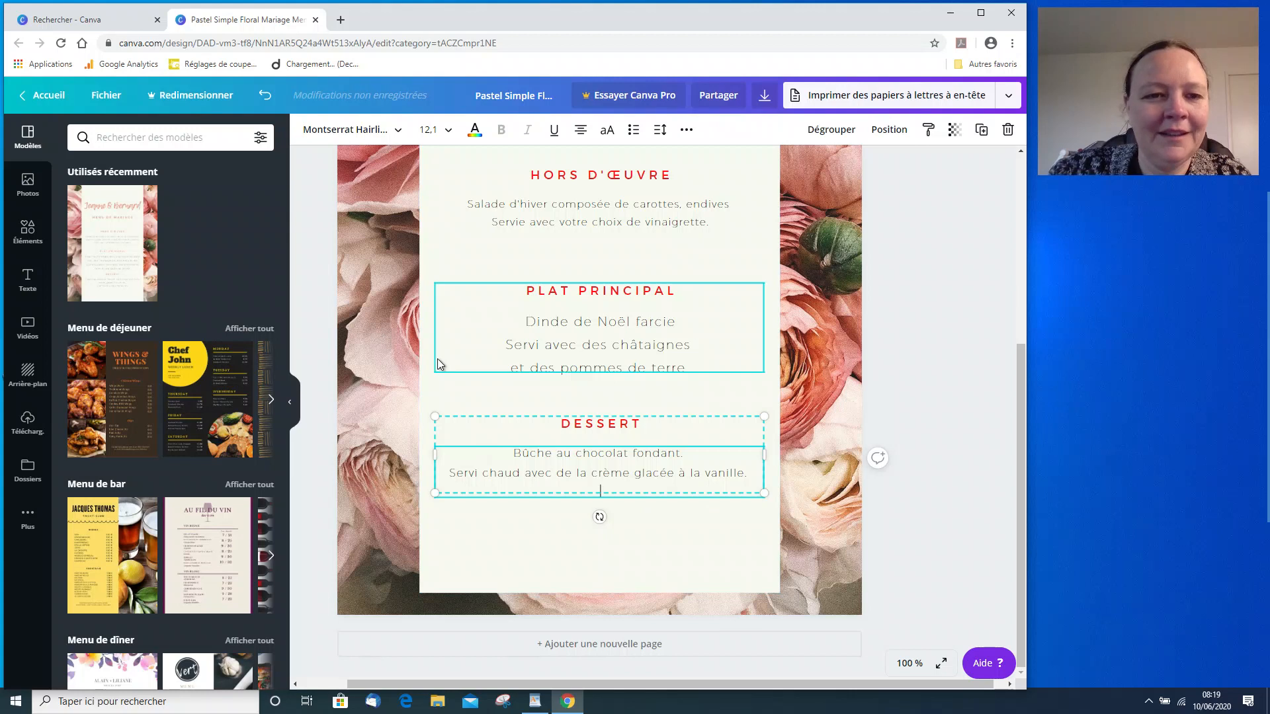
pyautogui.scroll(1, 434, 383)
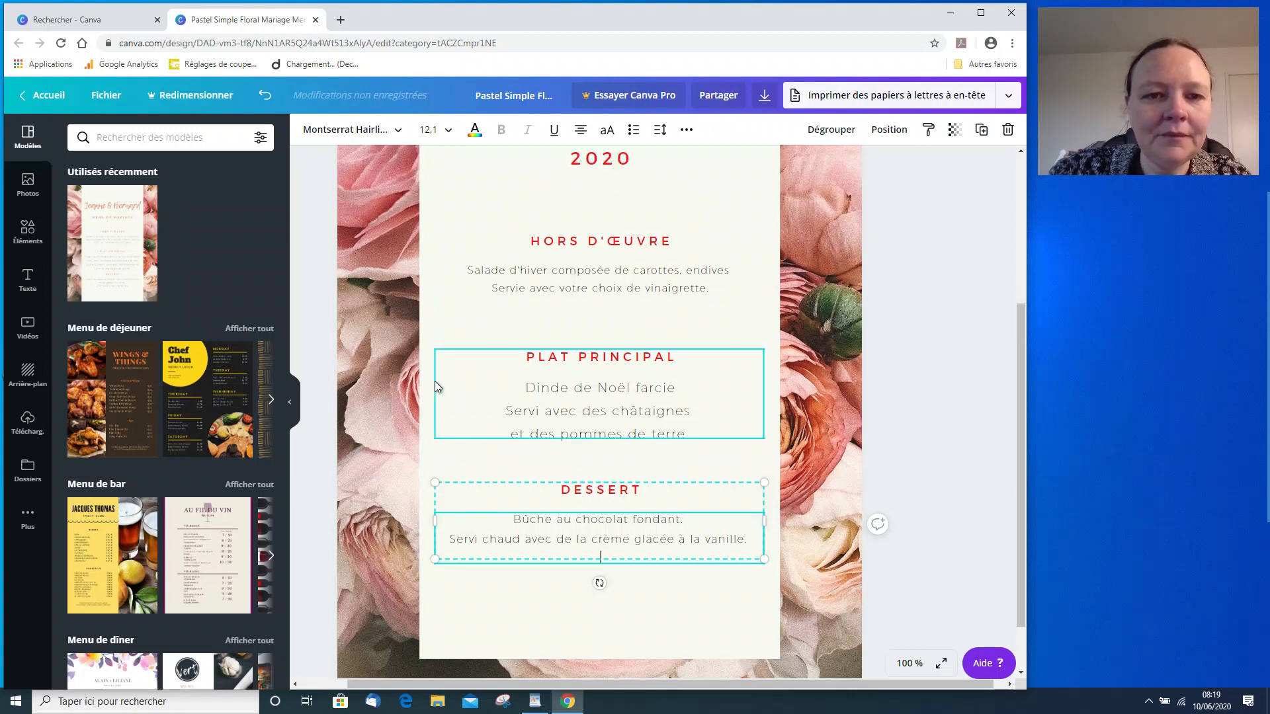
pyautogui.click(423, 324)
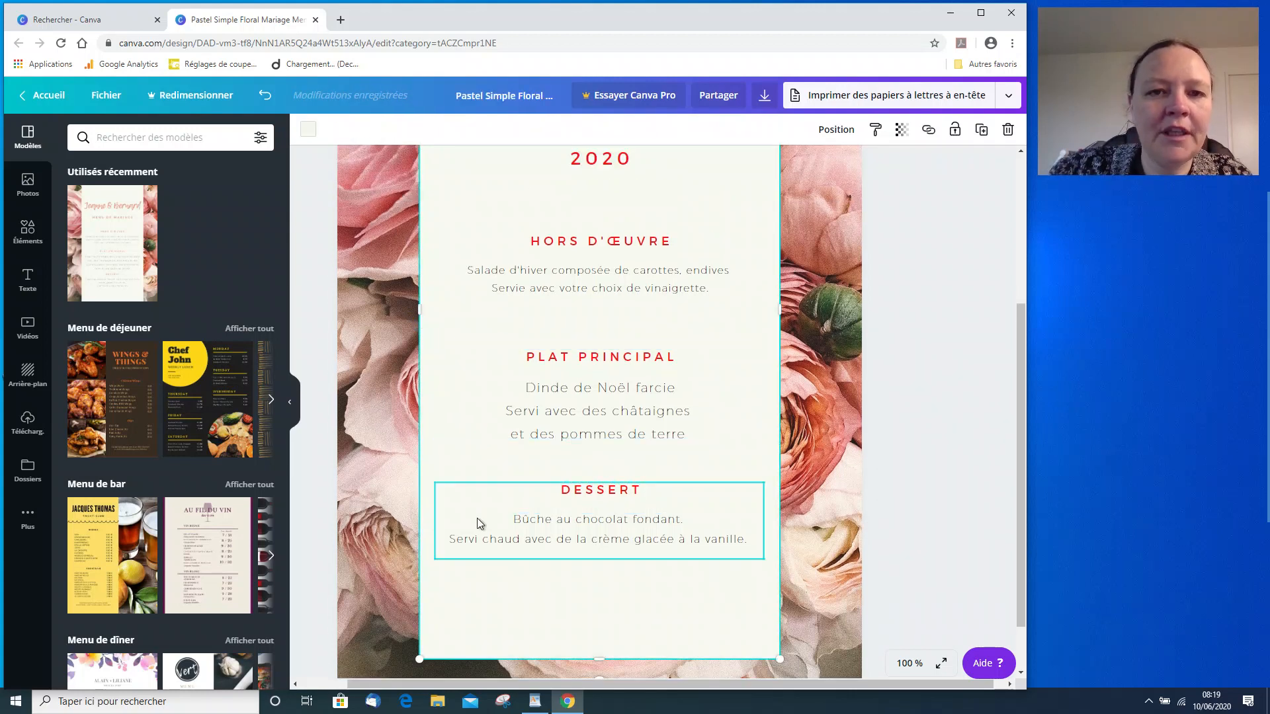
# Step: Open the Photos library from the left sidebar to browse stock photos
pyautogui.scroll(2, 478, 516)
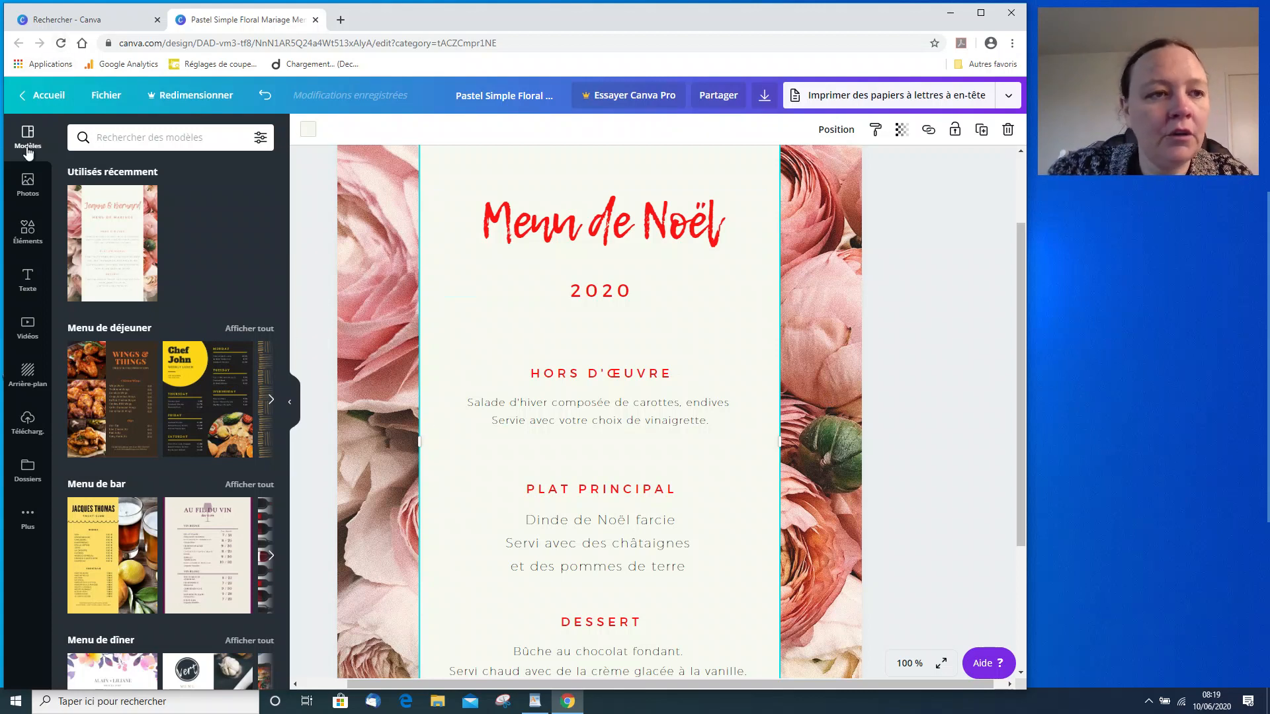
pyautogui.hotkey('ctrl', 'shift', 'd')
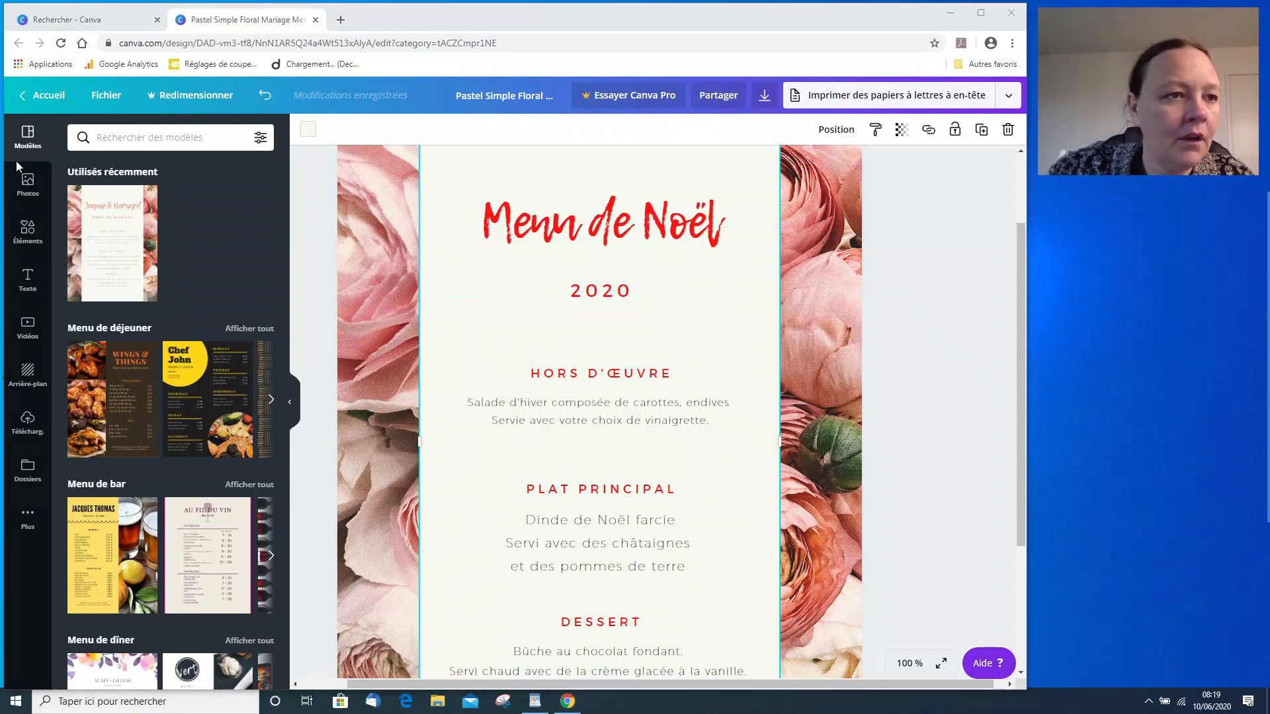
pyautogui.moveTo(6, 116)
pyautogui.mouseDown()
pyautogui.moveTo(24, 393)
pyautogui.moveTo(52, 559)
pyautogui.mouseUp()
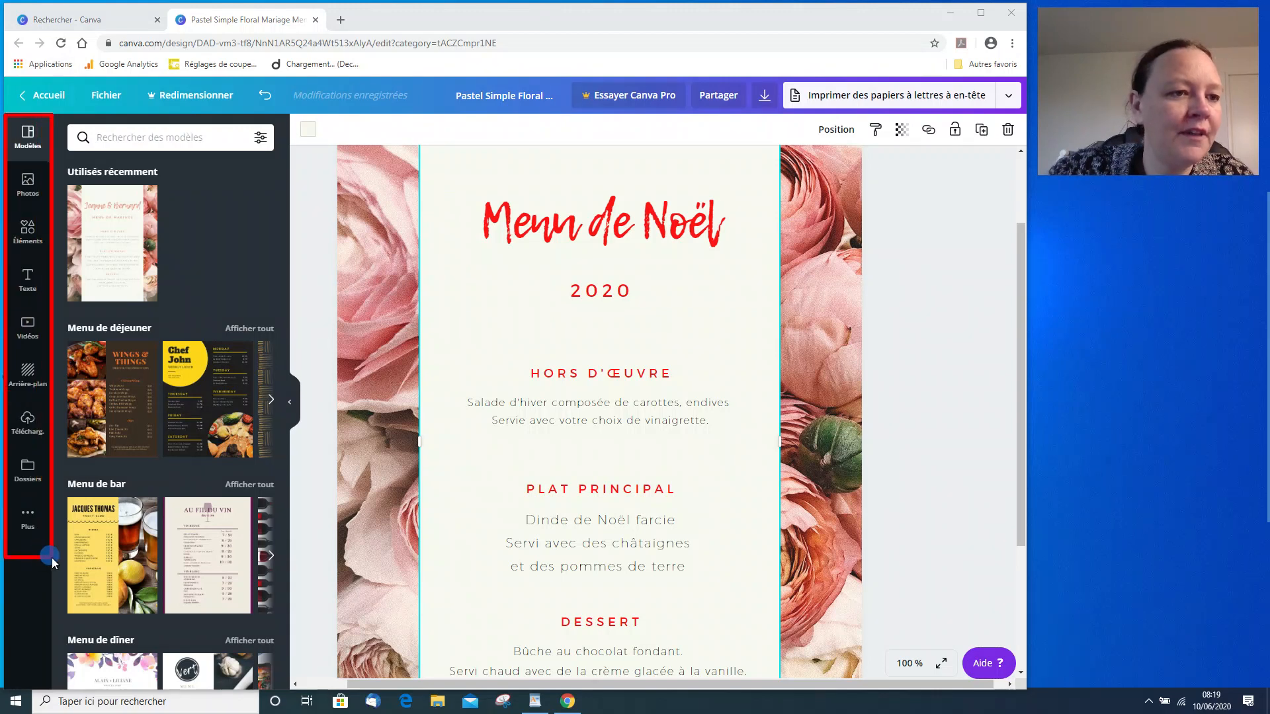
pyautogui.click(27, 188)
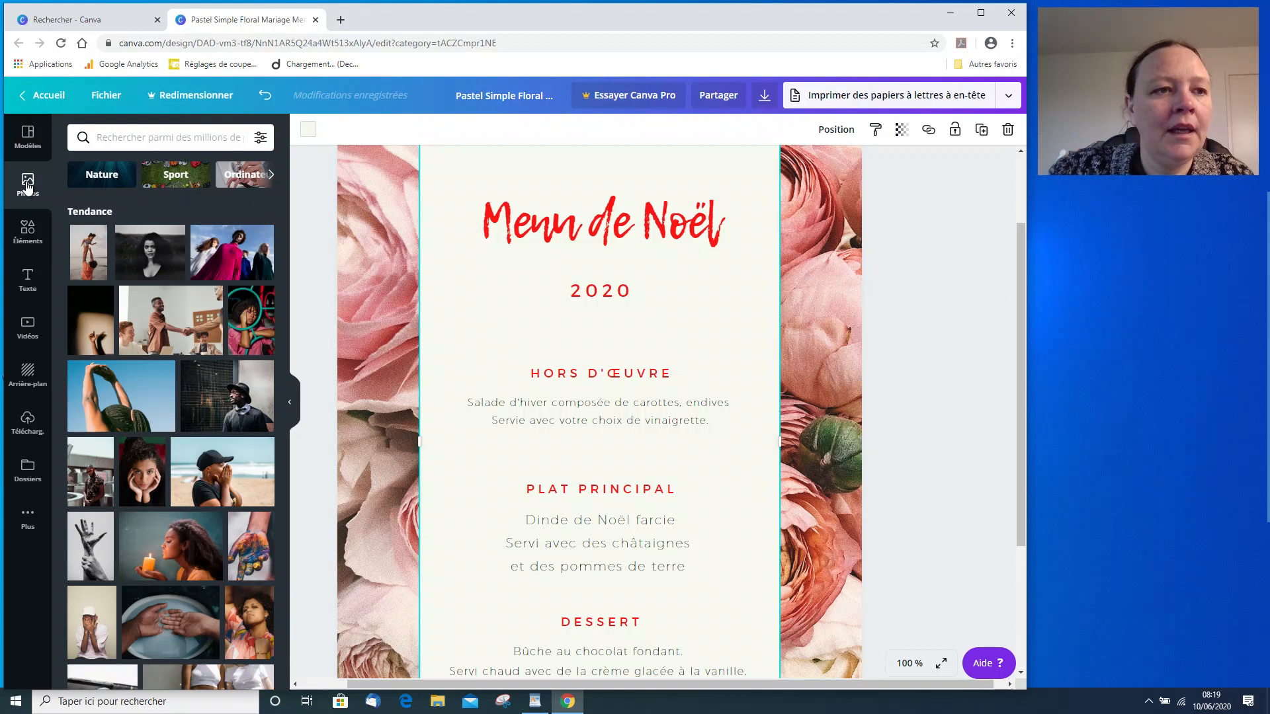
pyautogui.scroll(-3, 157, 261)
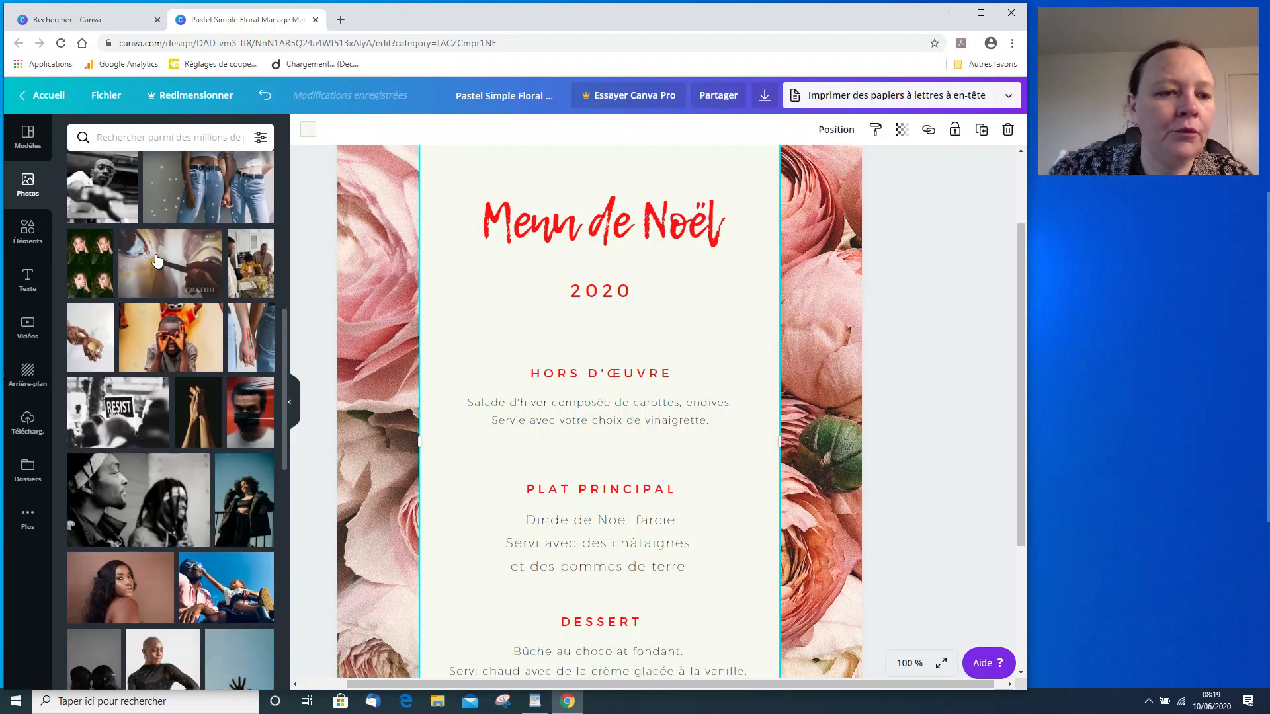
pyautogui.scroll(3, 157, 262)
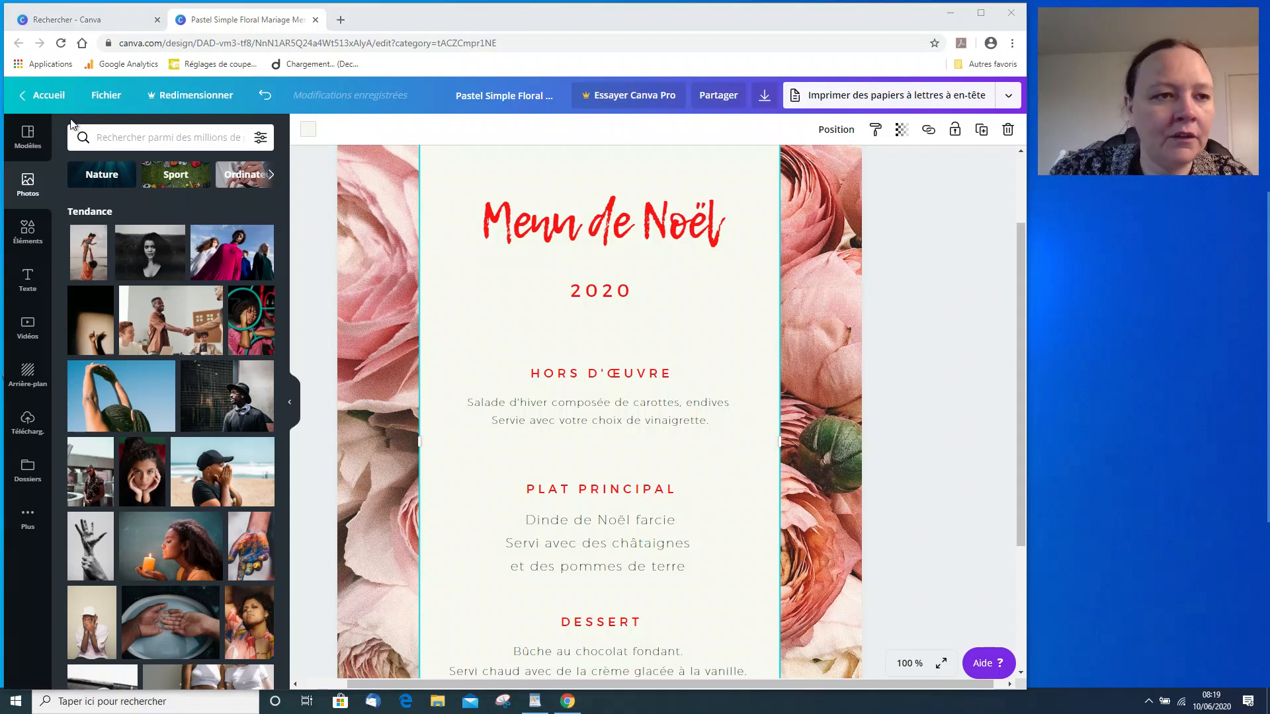
pyautogui.moveTo(62, 119)
pyautogui.mouseDown()
pyautogui.moveTo(250, 164)
pyautogui.moveTo(286, 160)
pyautogui.mouseUp()
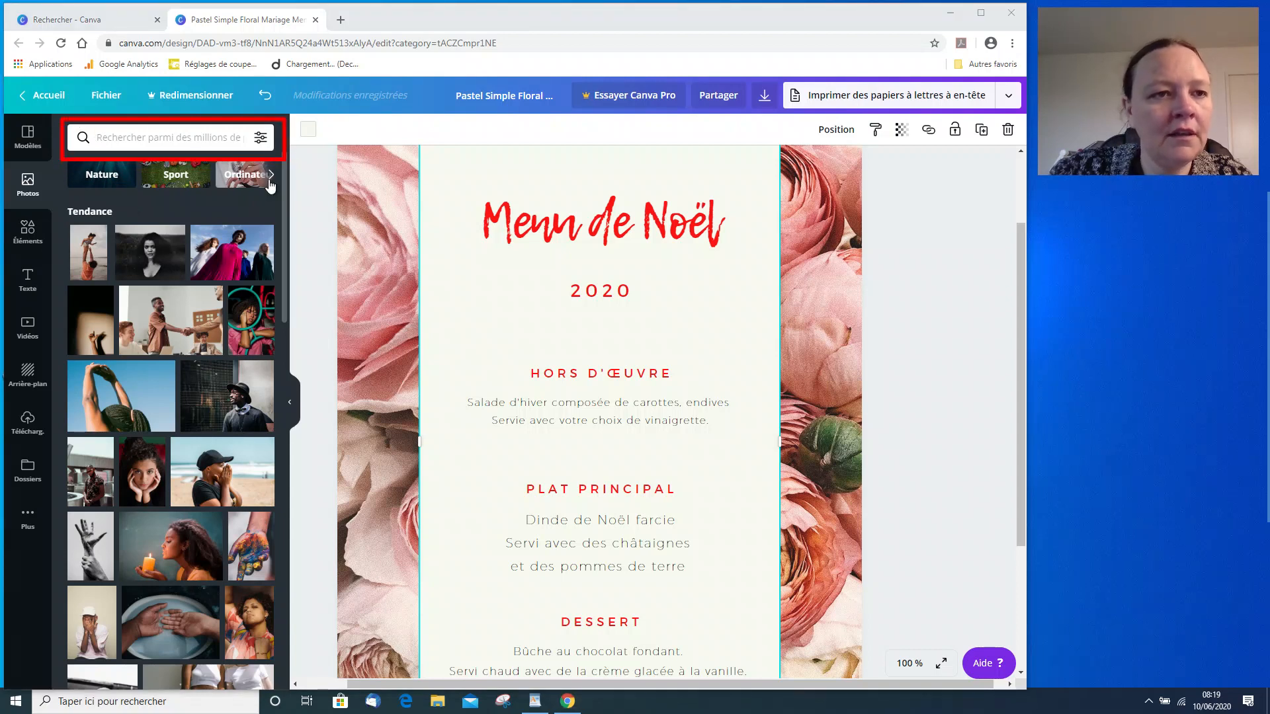
# Step: Search photos for 'Noël' and scroll through the Christmas results
pyautogui.click(110, 137)
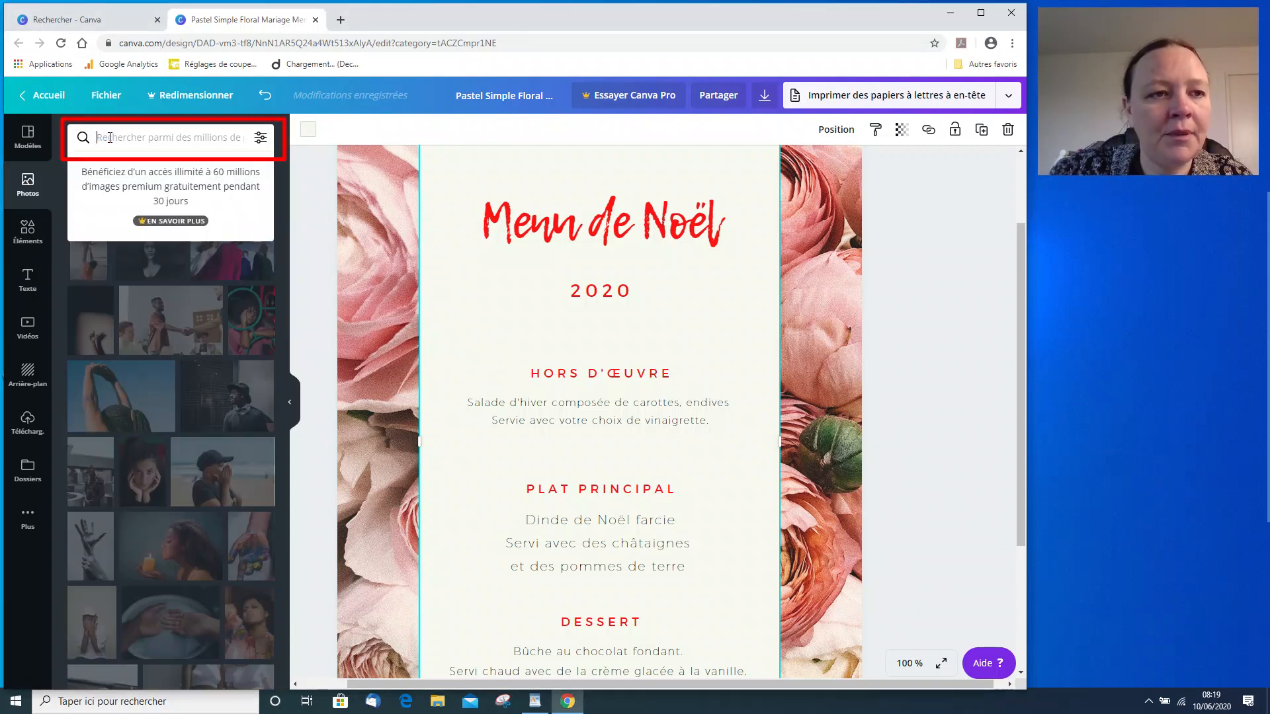
pyautogui.write('No')
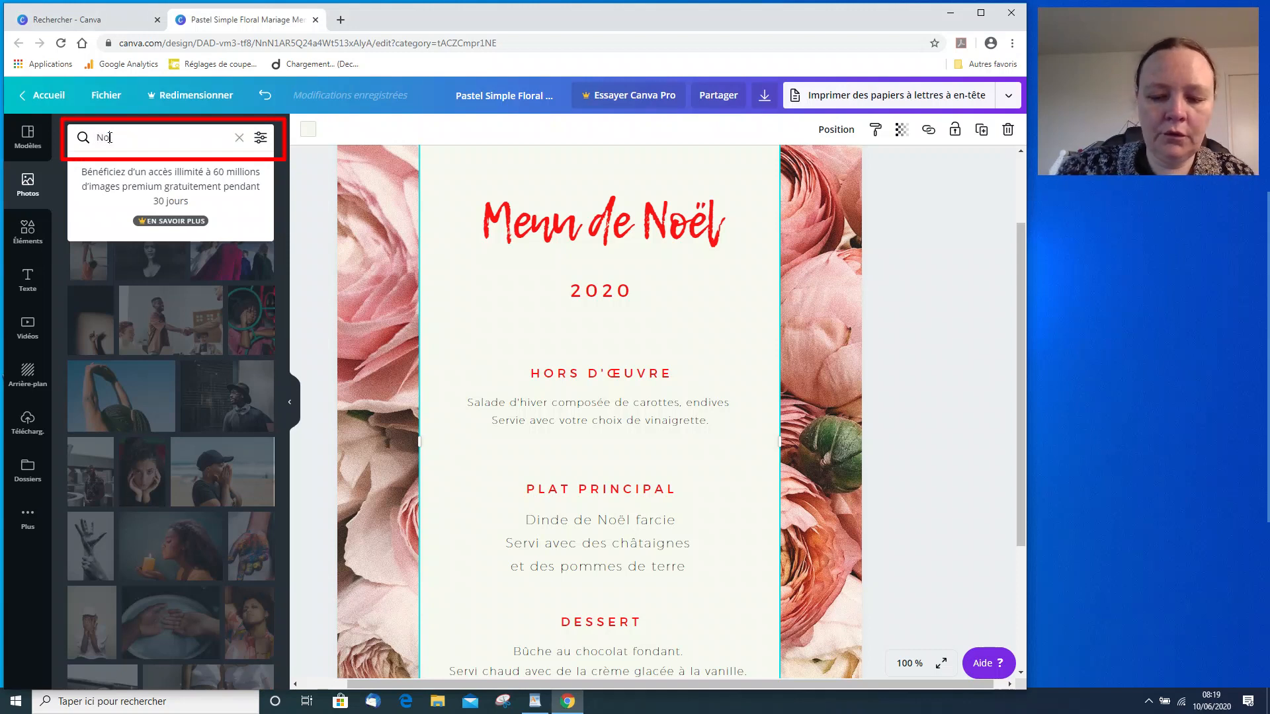
pyautogui.write('ël')
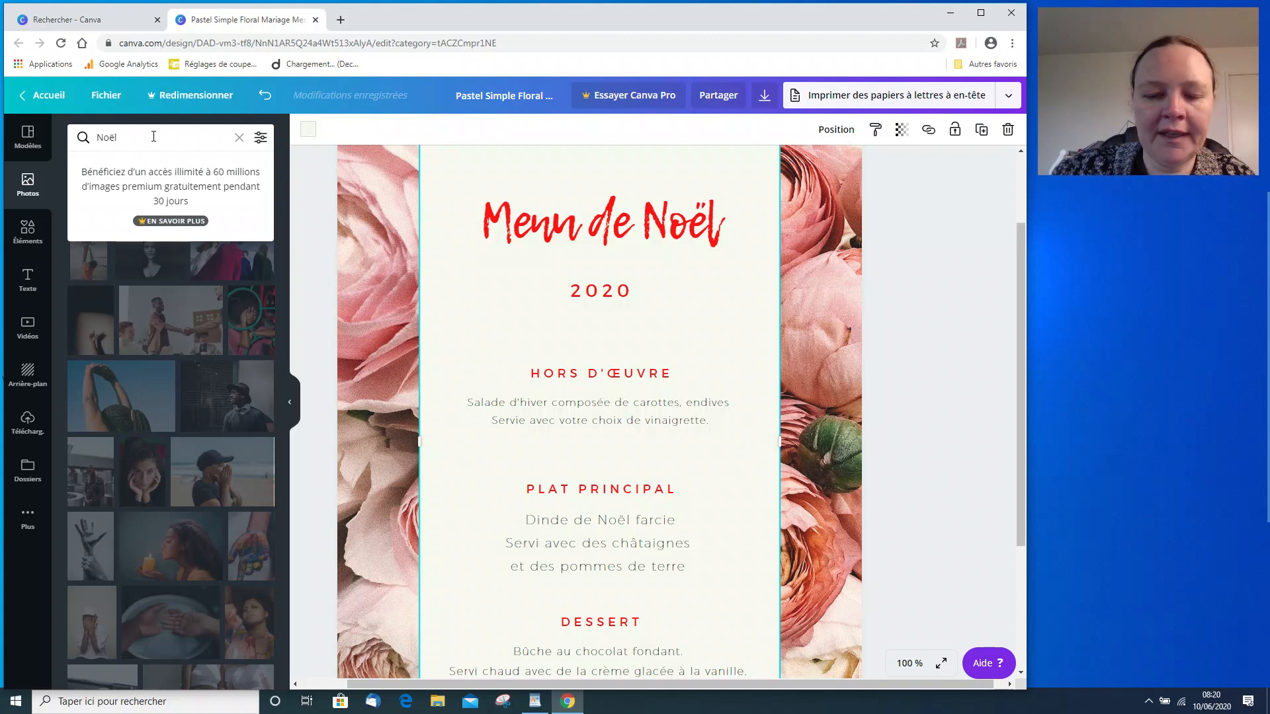
pyautogui.press('Return')
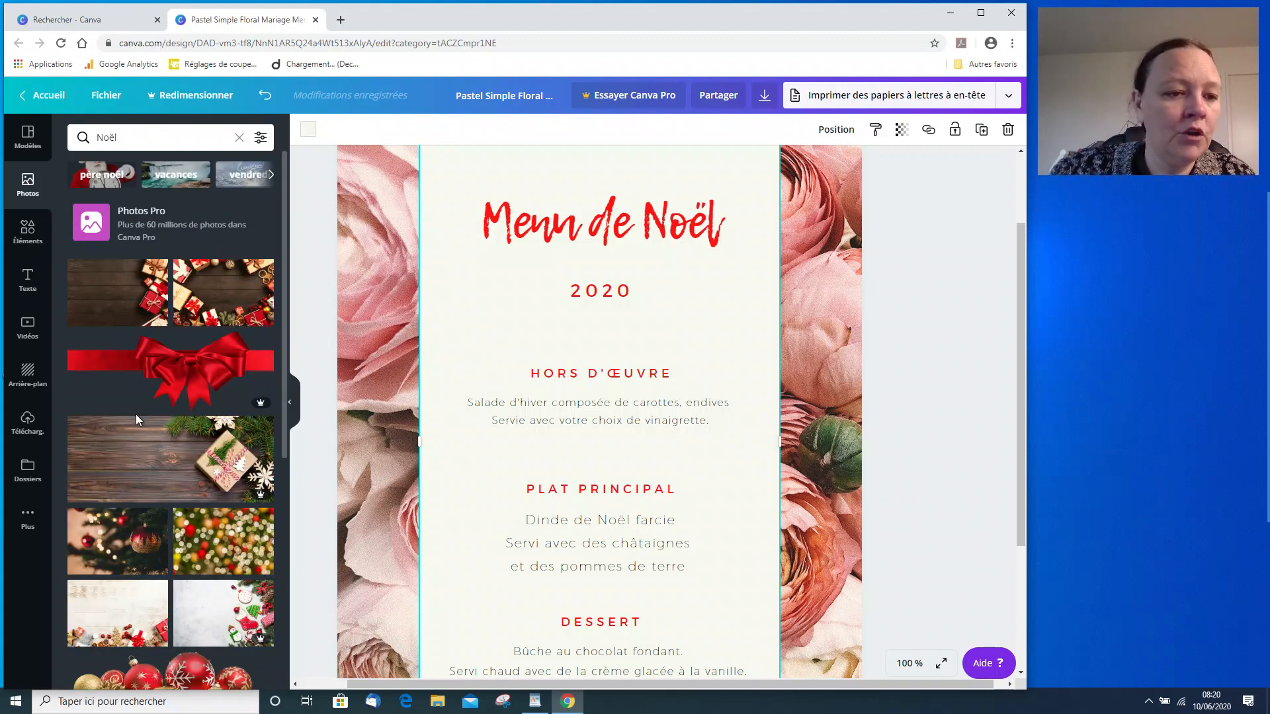
pyautogui.scroll(-2, 136, 416)
pyautogui.scroll(-5, 137, 419)
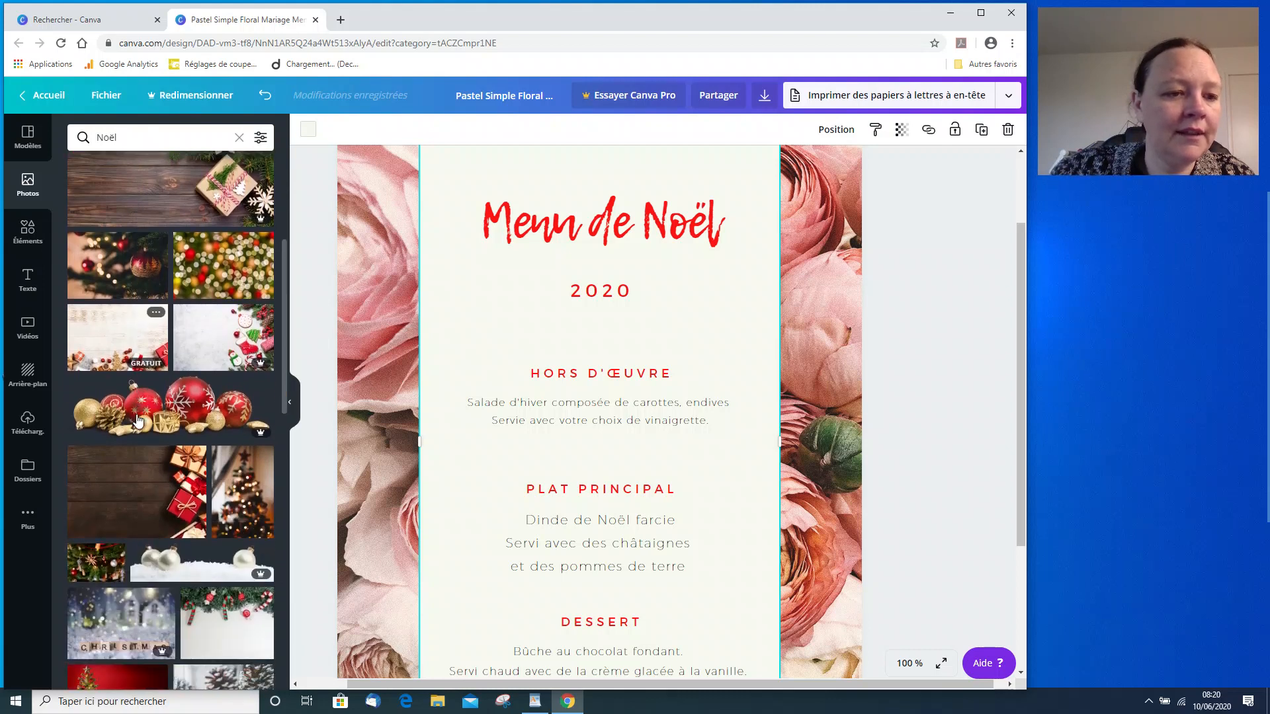
pyautogui.scroll(-3, 137, 420)
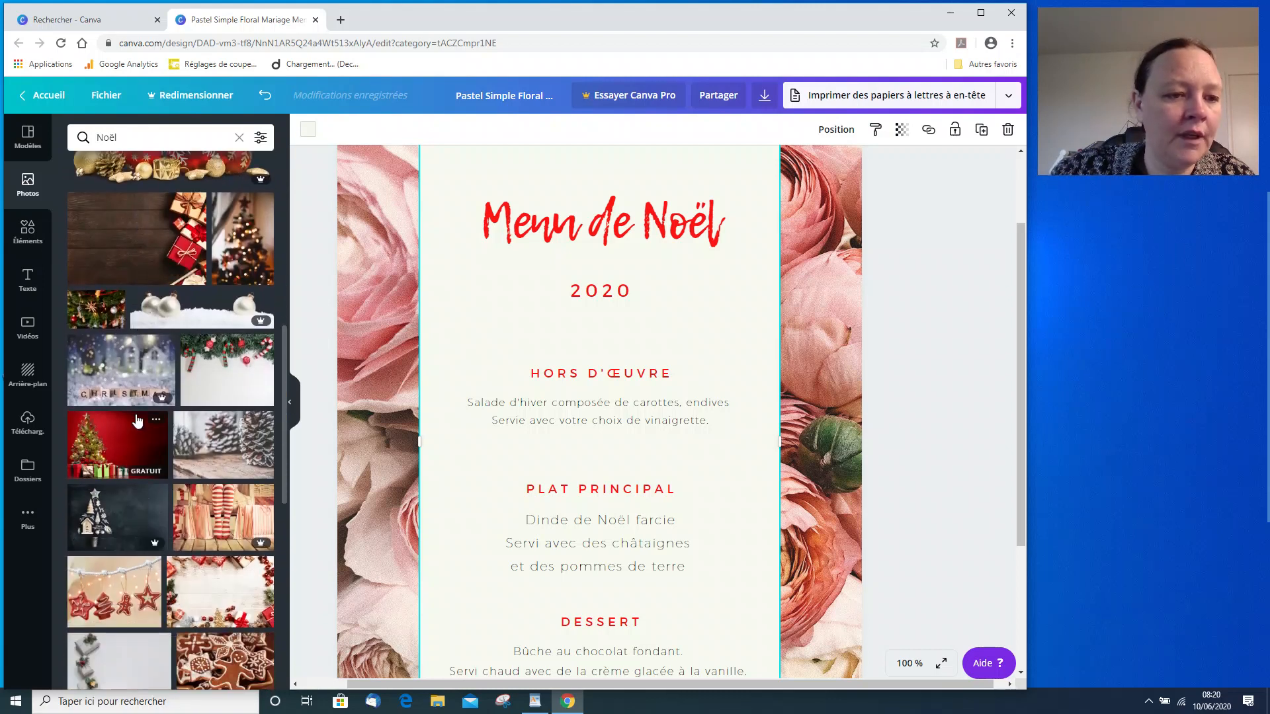
pyautogui.scroll(-3, 137, 421)
pyautogui.scroll(-4, 137, 420)
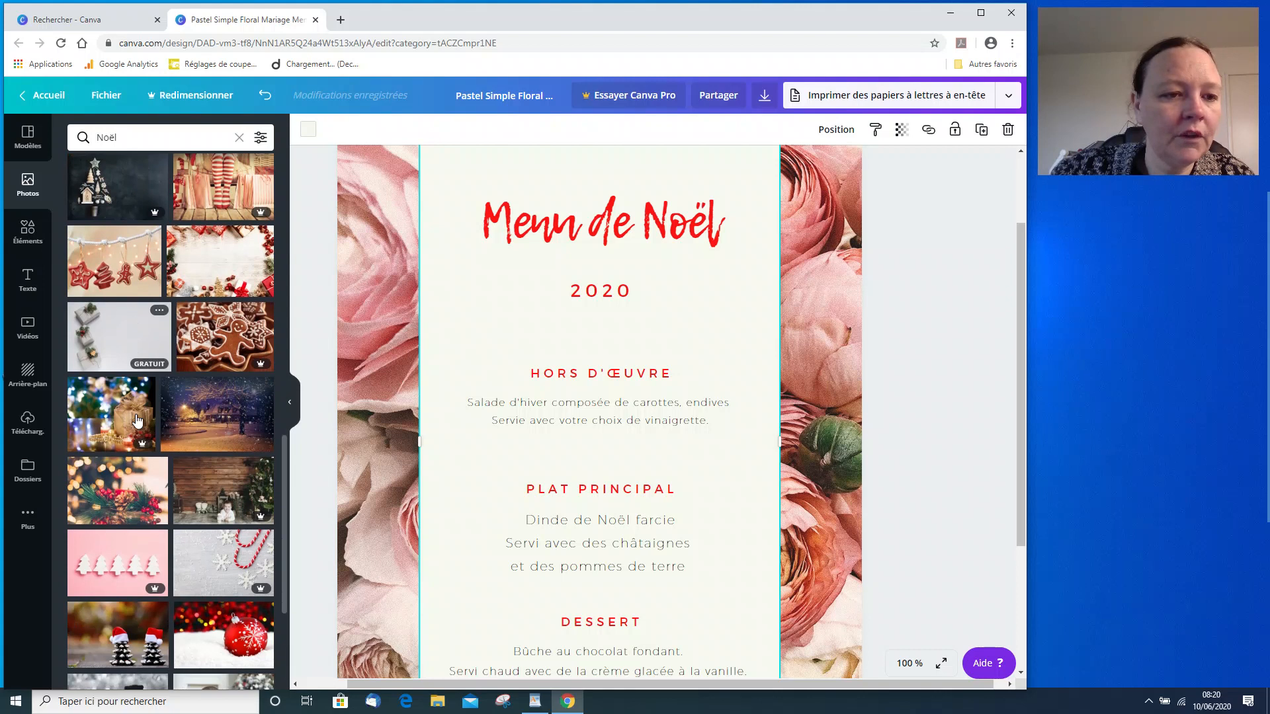
pyautogui.scroll(-5, 136, 420)
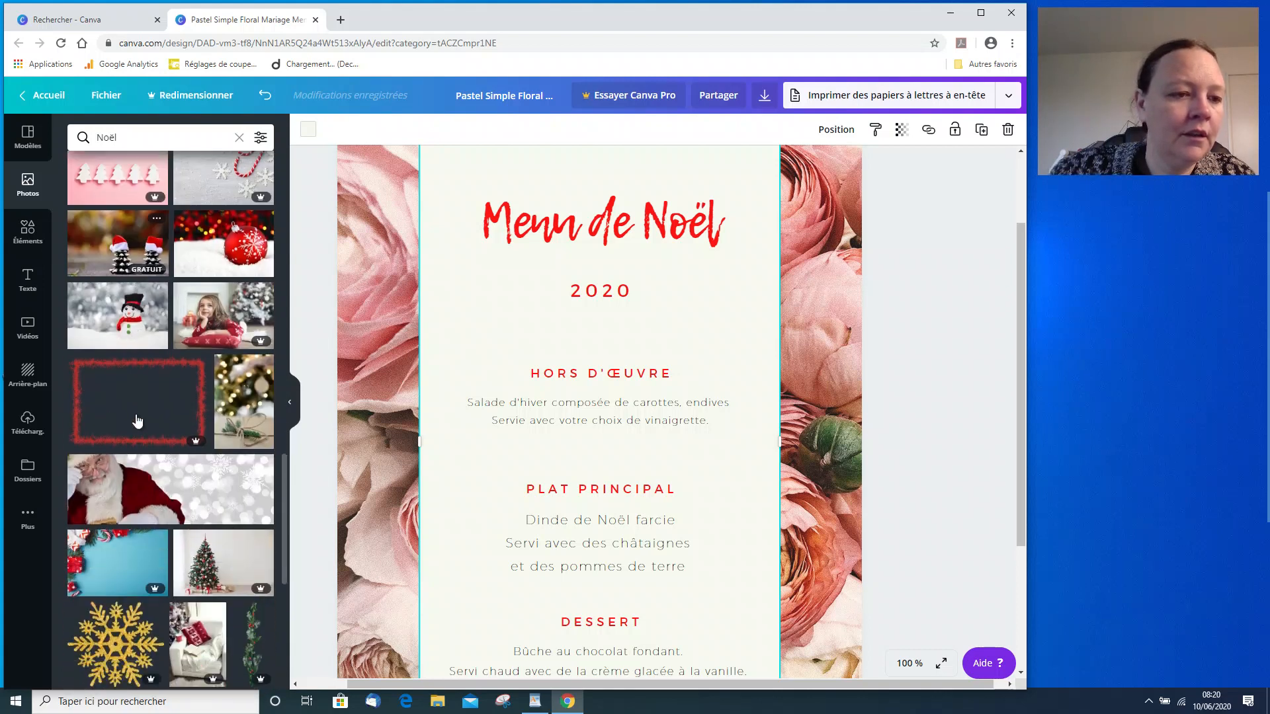
pyautogui.scroll(-4, 136, 421)
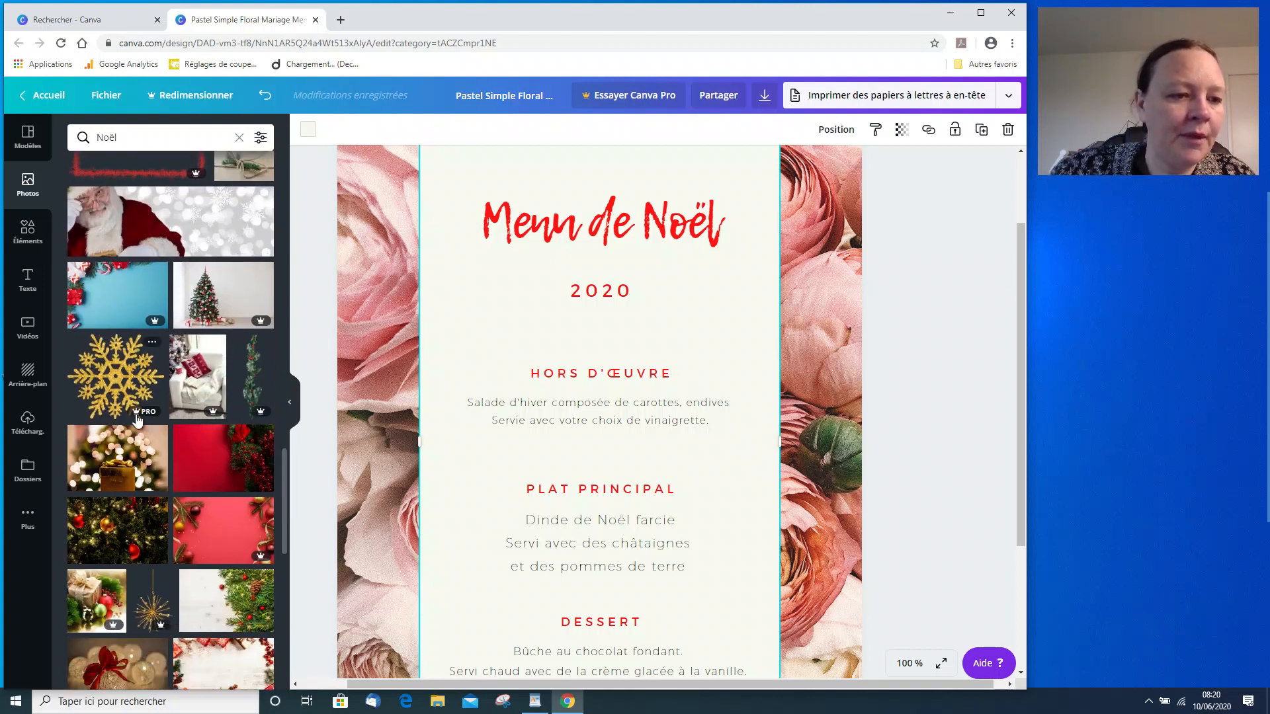
pyautogui.scroll(-1, 137, 420)
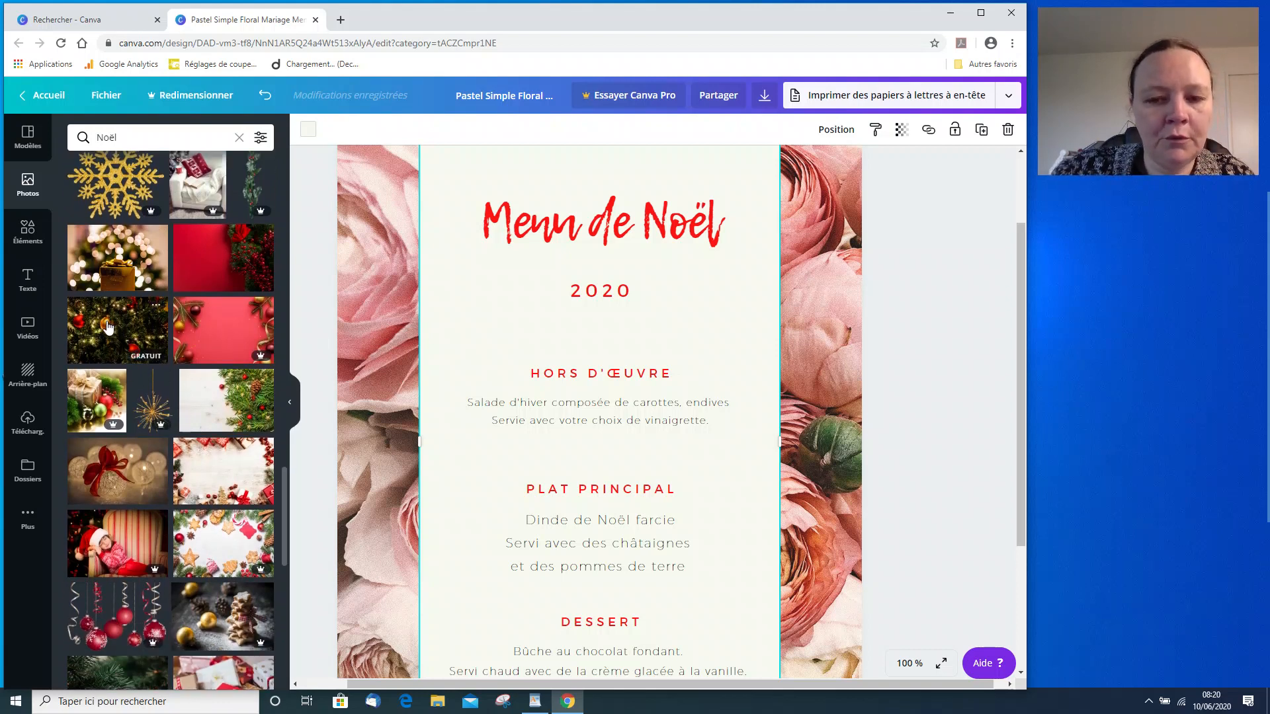
# Step: Drop the lit Christmas-tree photo onto the page background and zoom to 50 %
pyautogui.moveTo(108, 327); pyautogui.dragTo(354, 340)
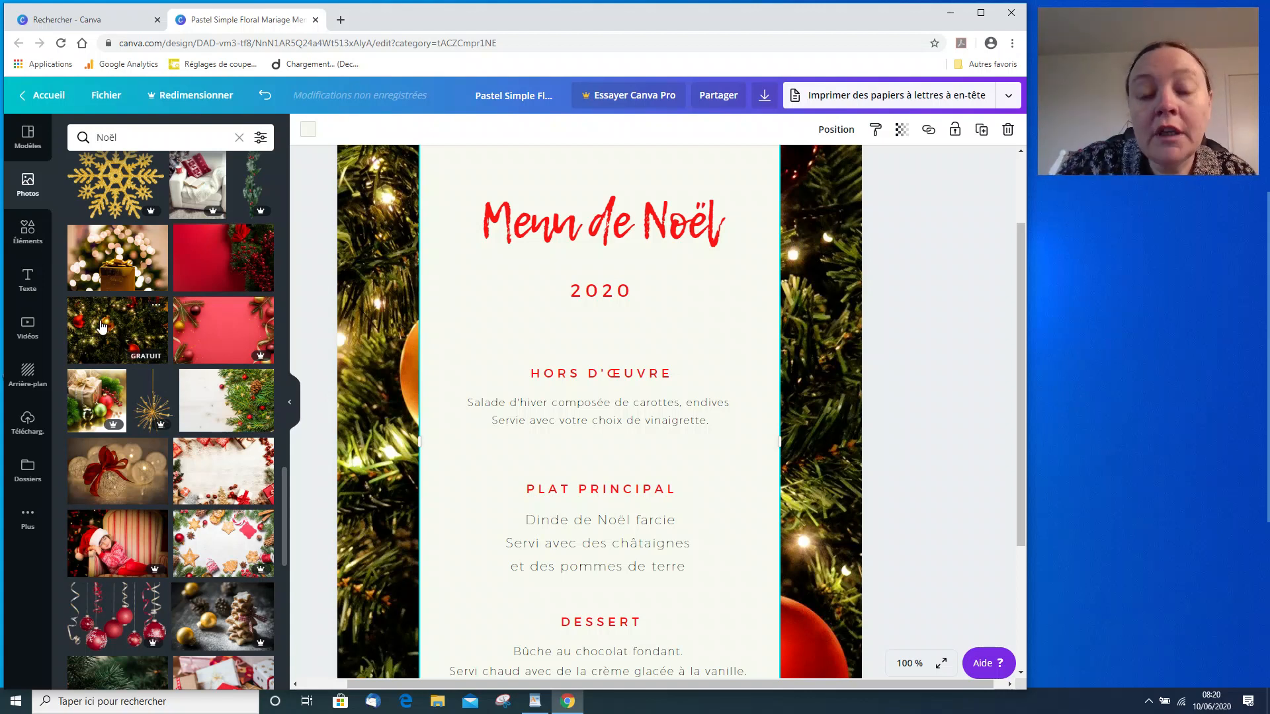
pyautogui.click(915, 668)
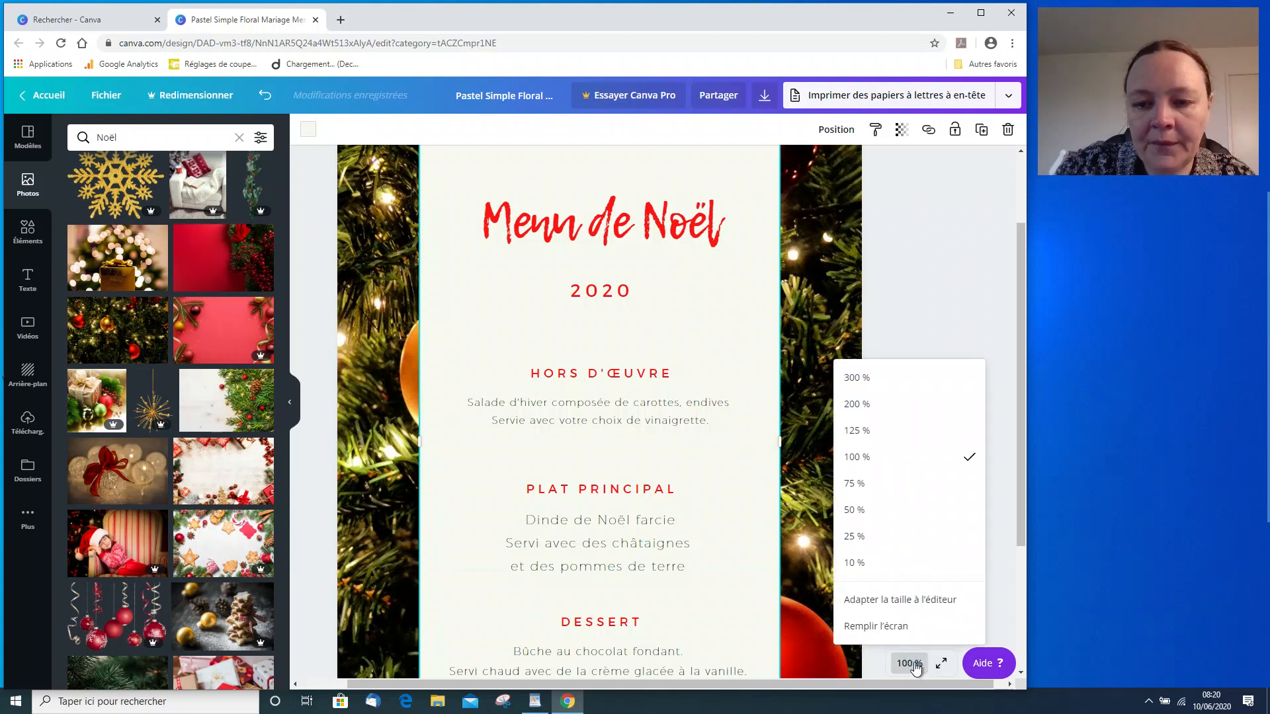
pyautogui.click(855, 510)
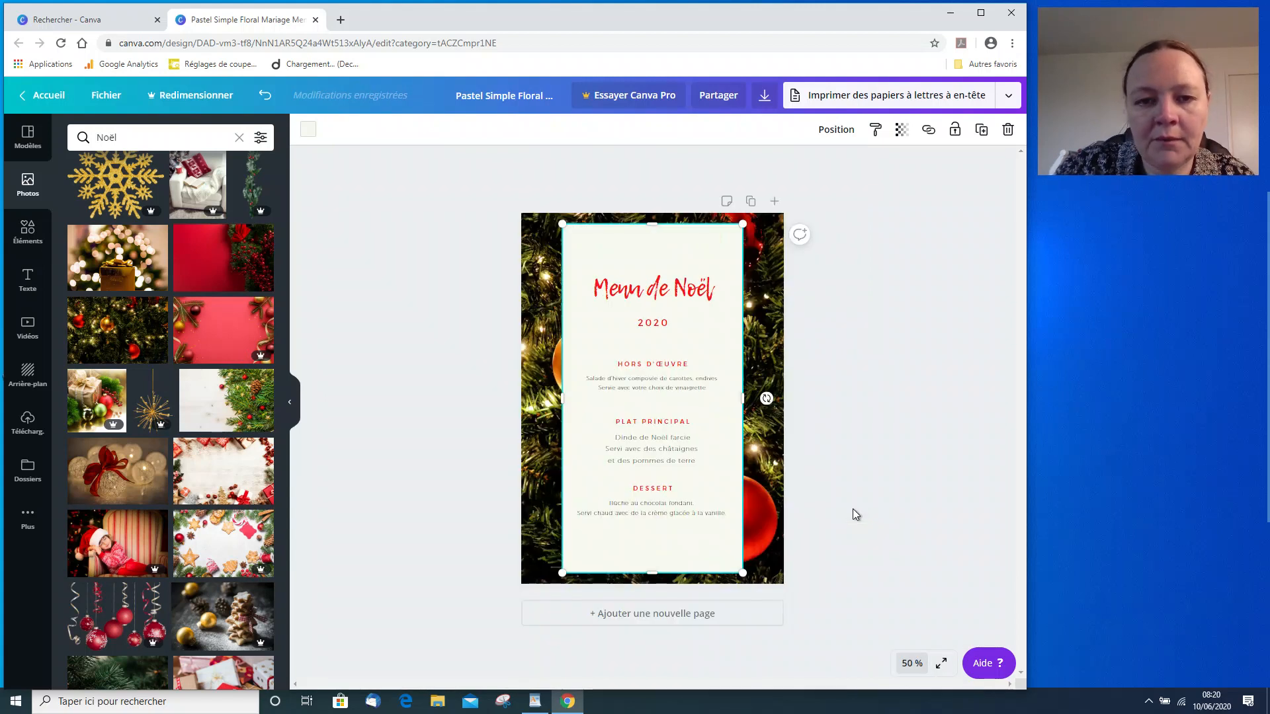
pyautogui.click(855, 374)
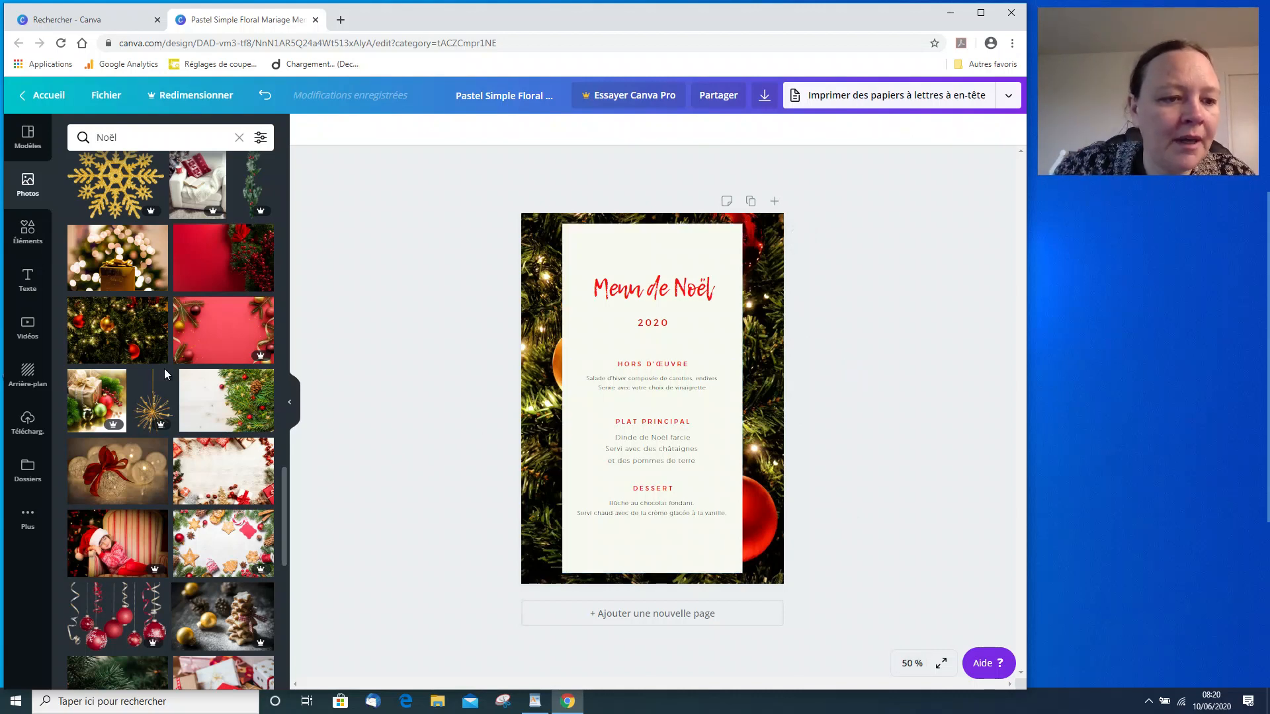
pyautogui.scroll(-1, 164, 368)
pyautogui.scroll(-3, 164, 368)
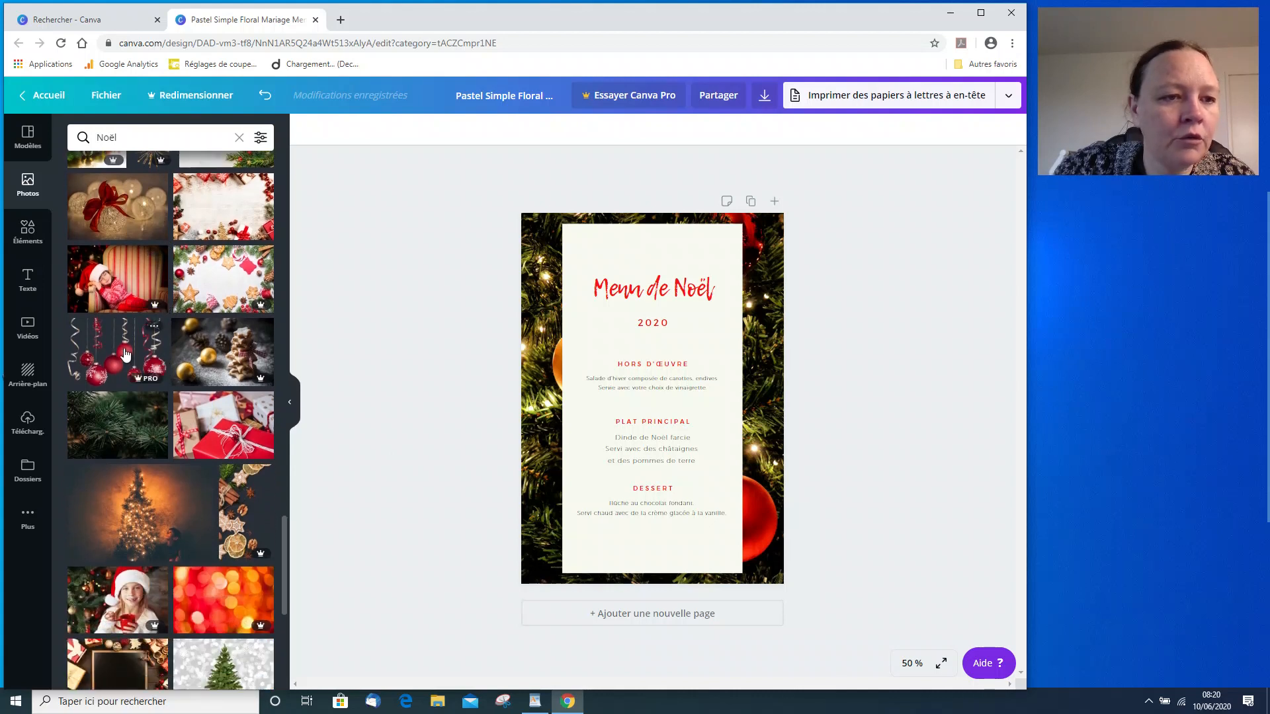
pyautogui.scroll(1, 125, 352)
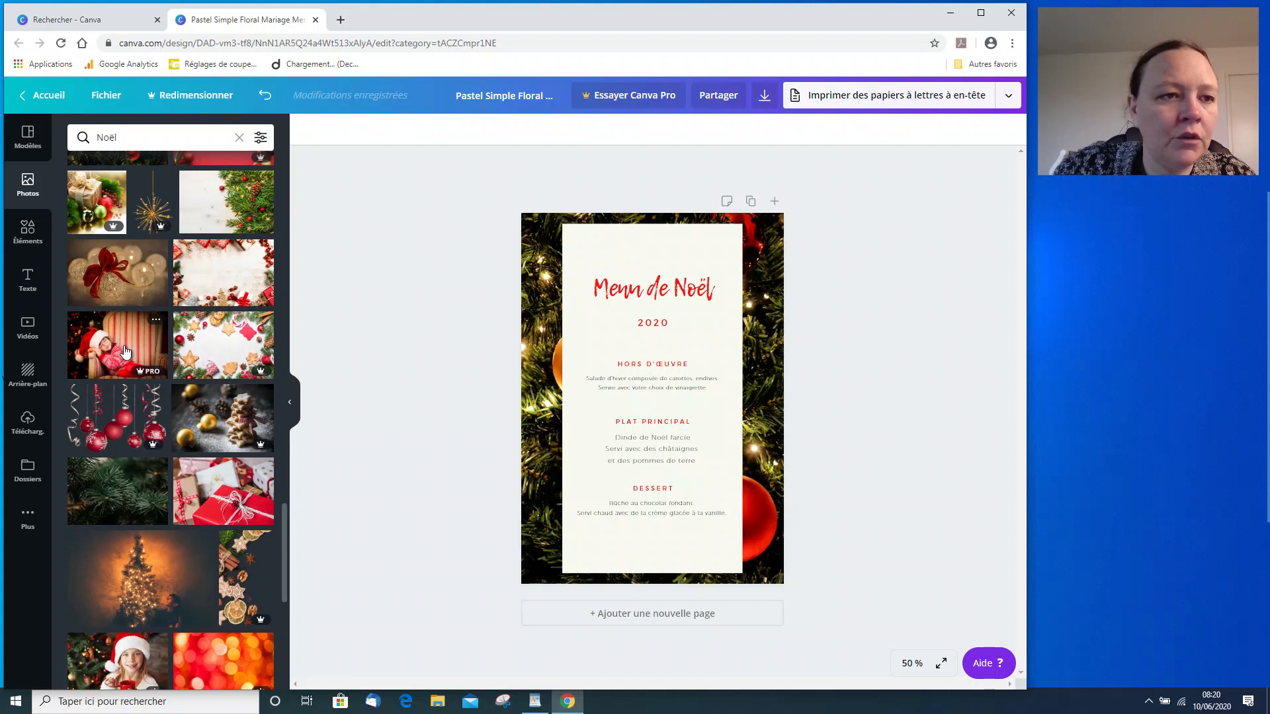
pyautogui.scroll(1, 126, 352)
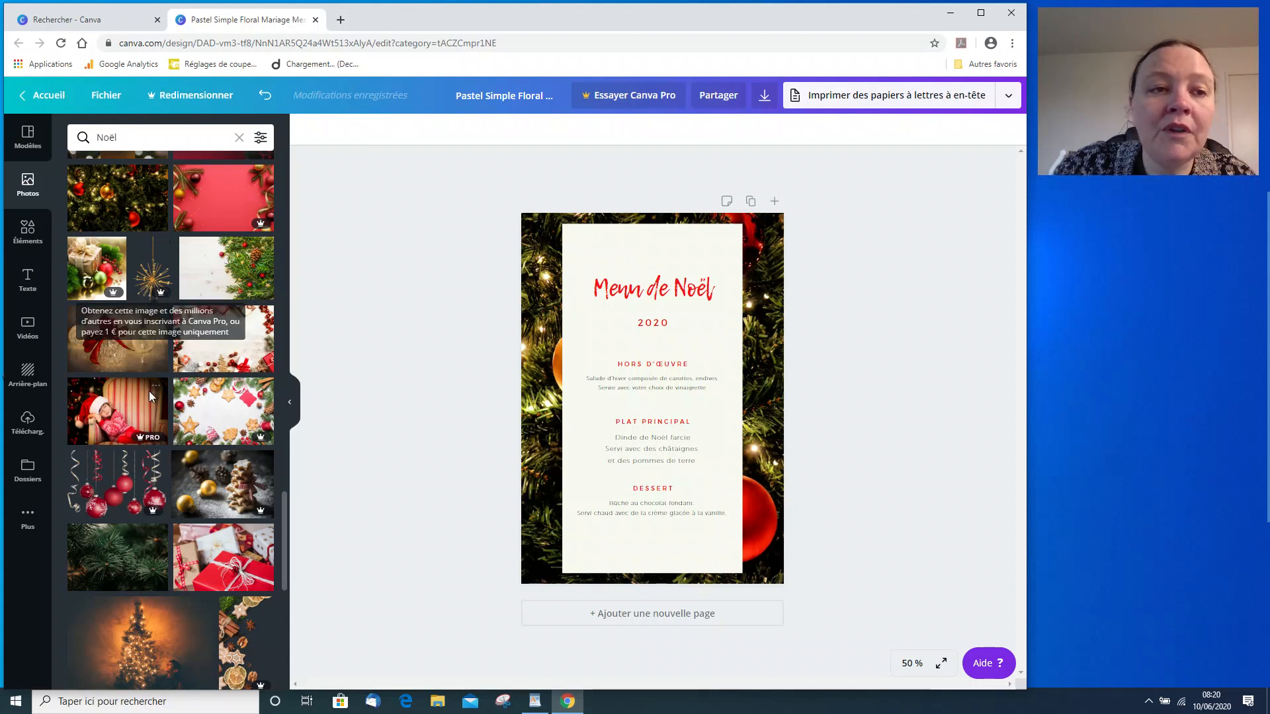
pyautogui.scroll(2, 149, 392)
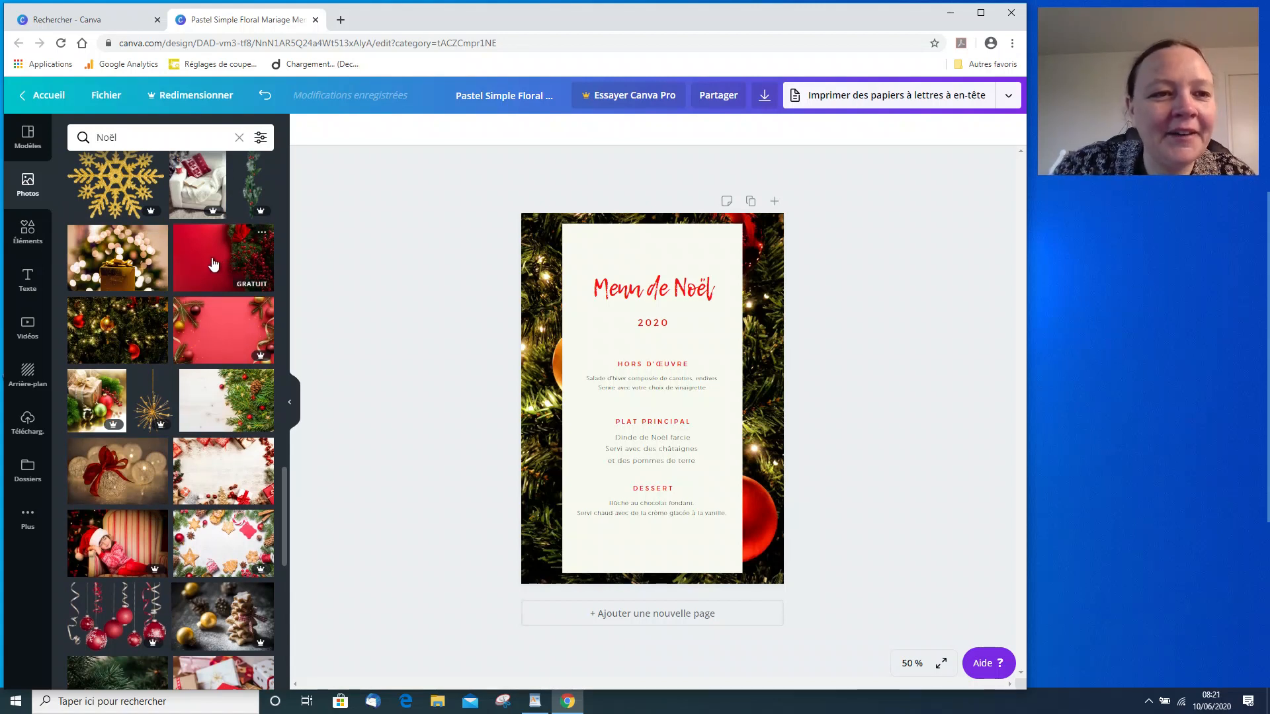
# Step: Swap the background for the red photo edged with fir branches and red berries
pyautogui.moveTo(207, 260); pyautogui.dragTo(534, 332)
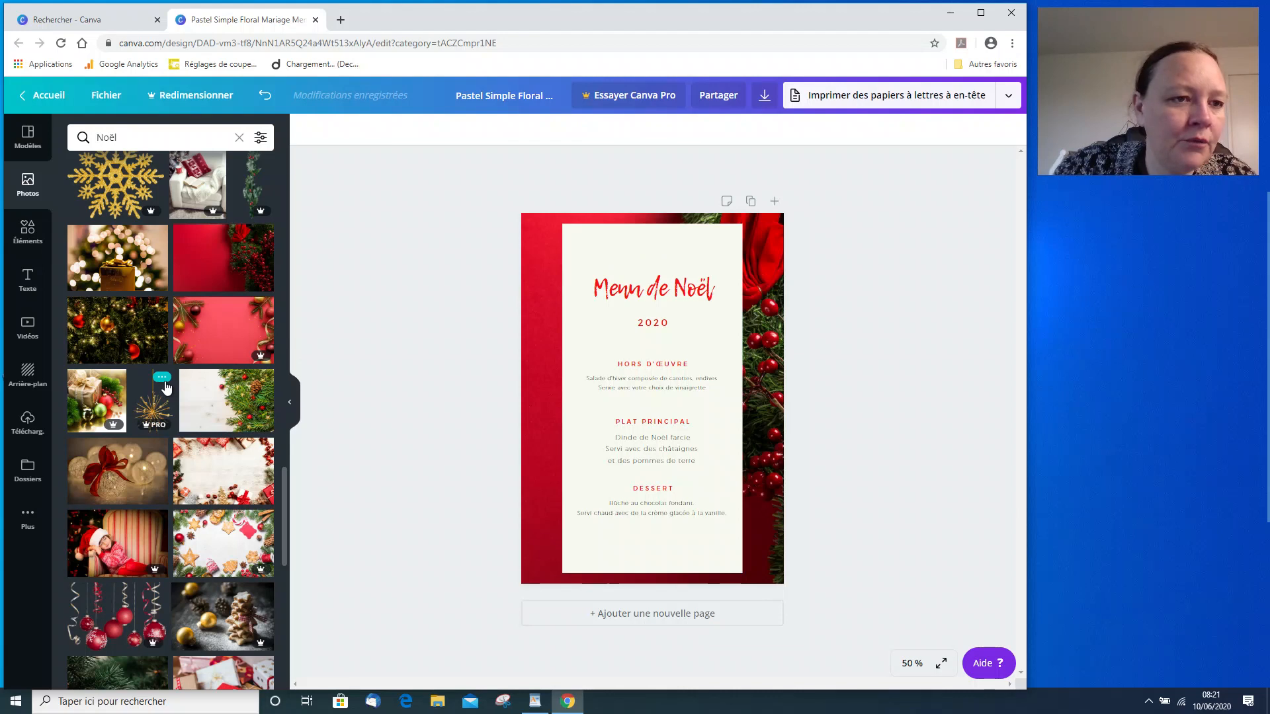
pyautogui.scroll(4, 165, 387)
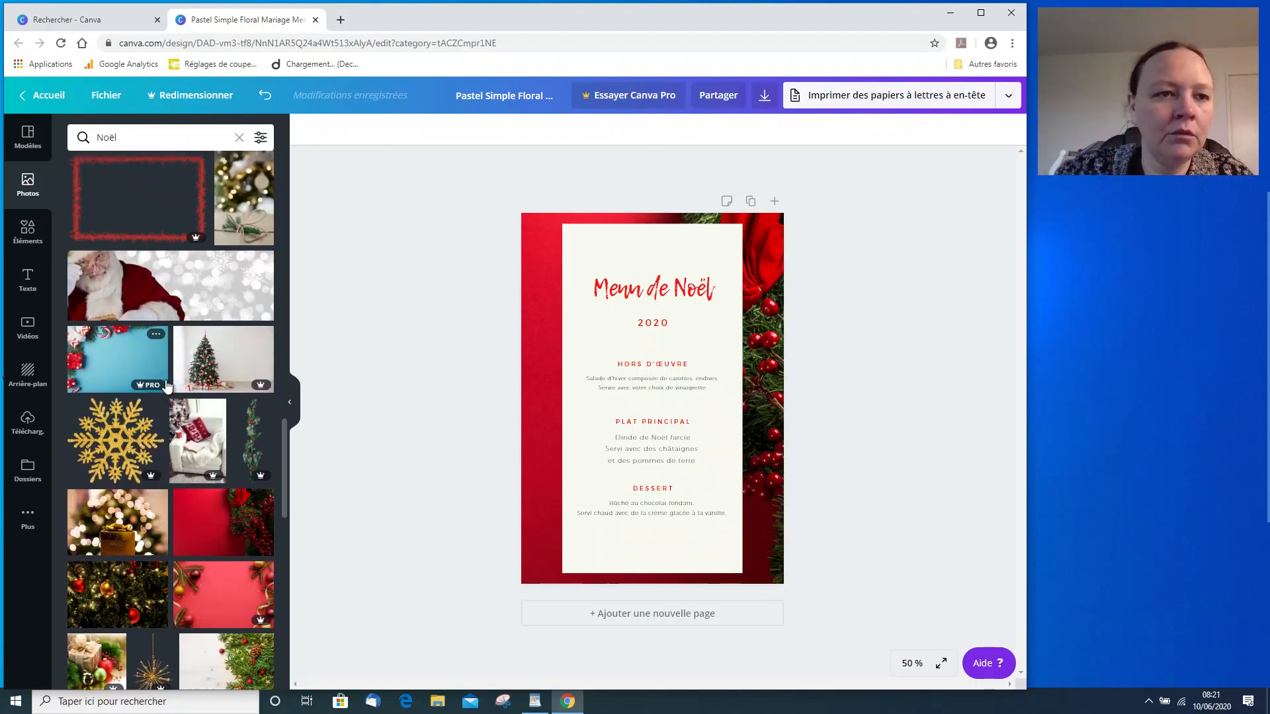
pyautogui.scroll(6, 172, 384)
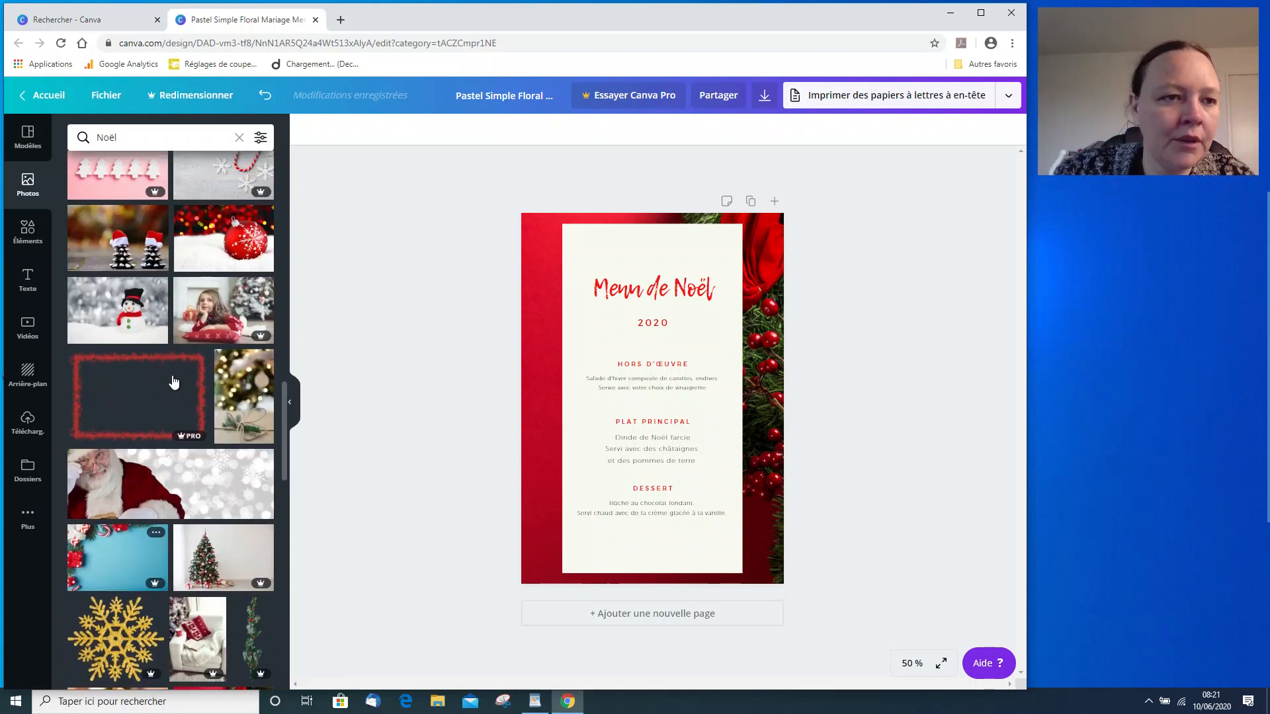
pyautogui.scroll(8, 176, 379)
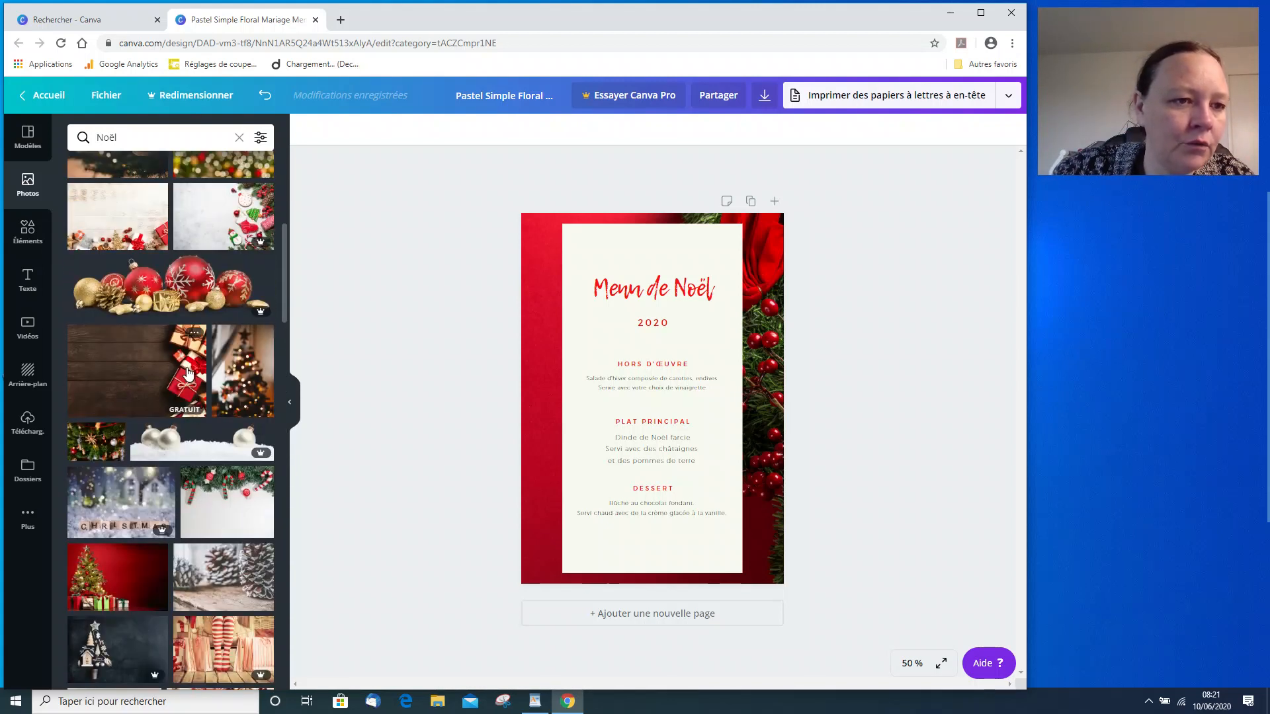
pyautogui.scroll(5, 166, 298)
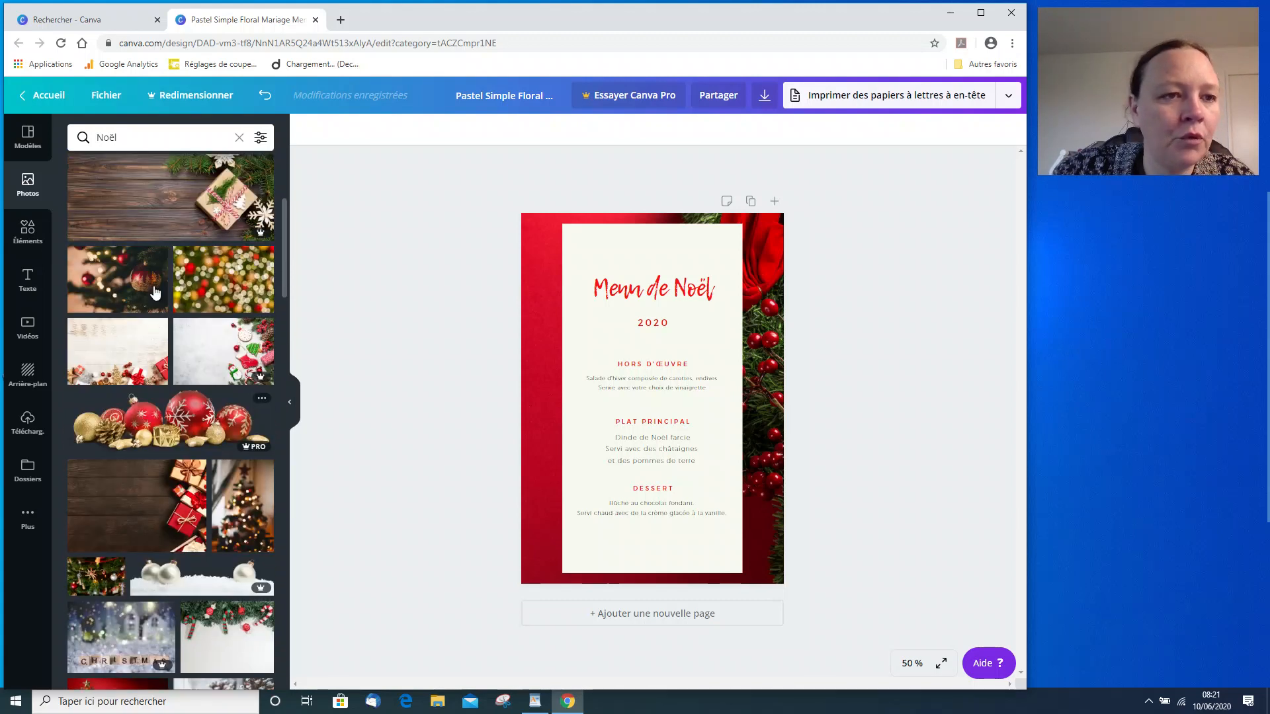
pyautogui.scroll(1, 197, 295)
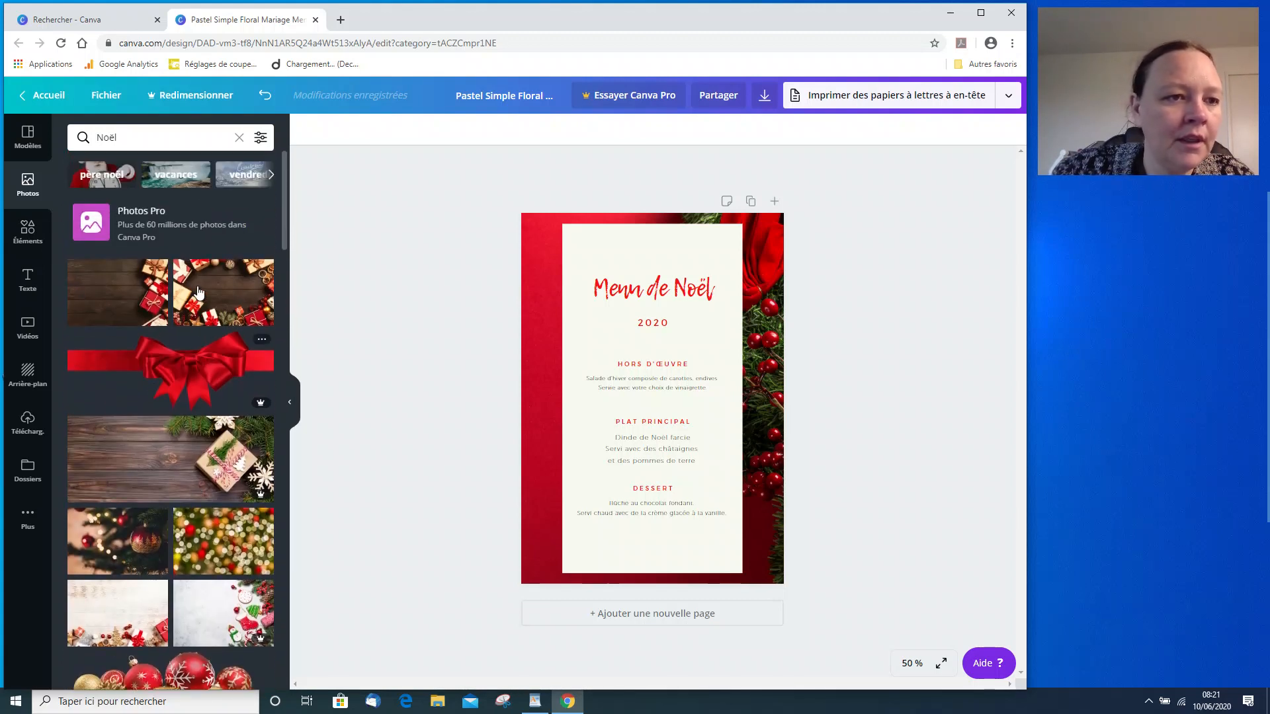
# Step: Browse further through the Noël photo results, then switch to the Elements library
pyautogui.scroll(-3, 199, 293)
pyautogui.scroll(-1, 199, 294)
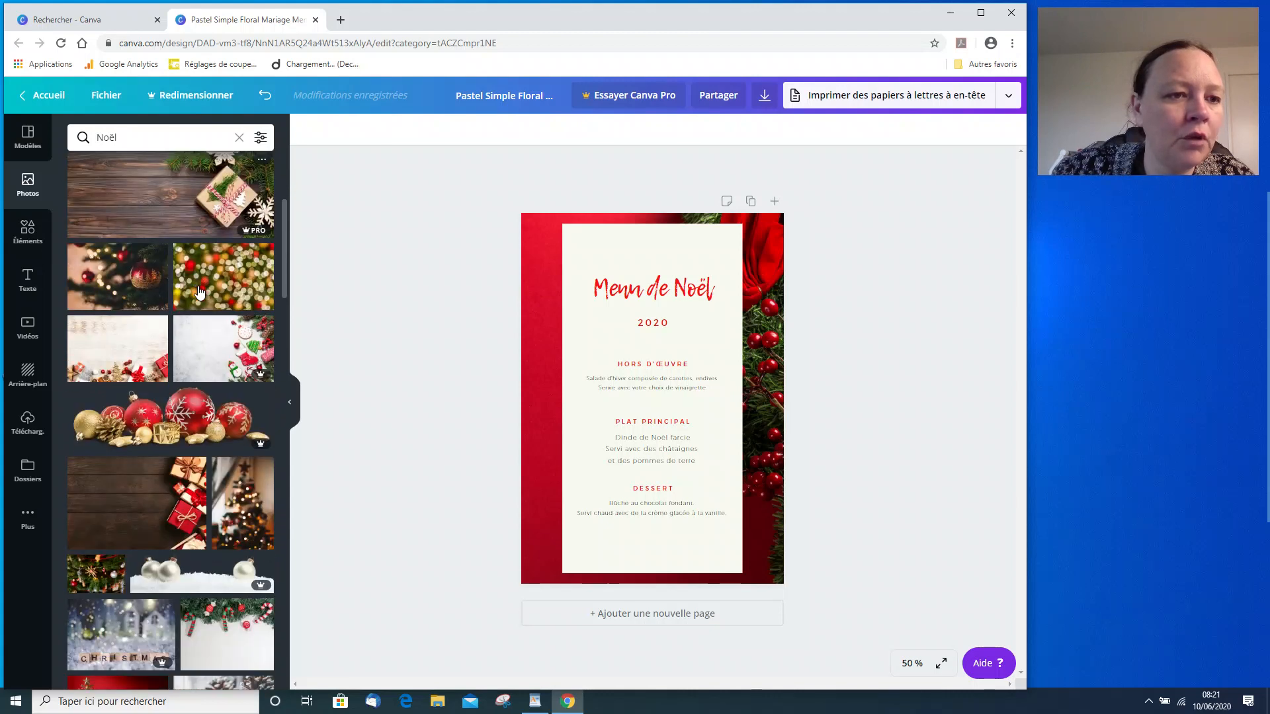
pyautogui.scroll(-1, 149, 288)
pyautogui.scroll(-10, 144, 287)
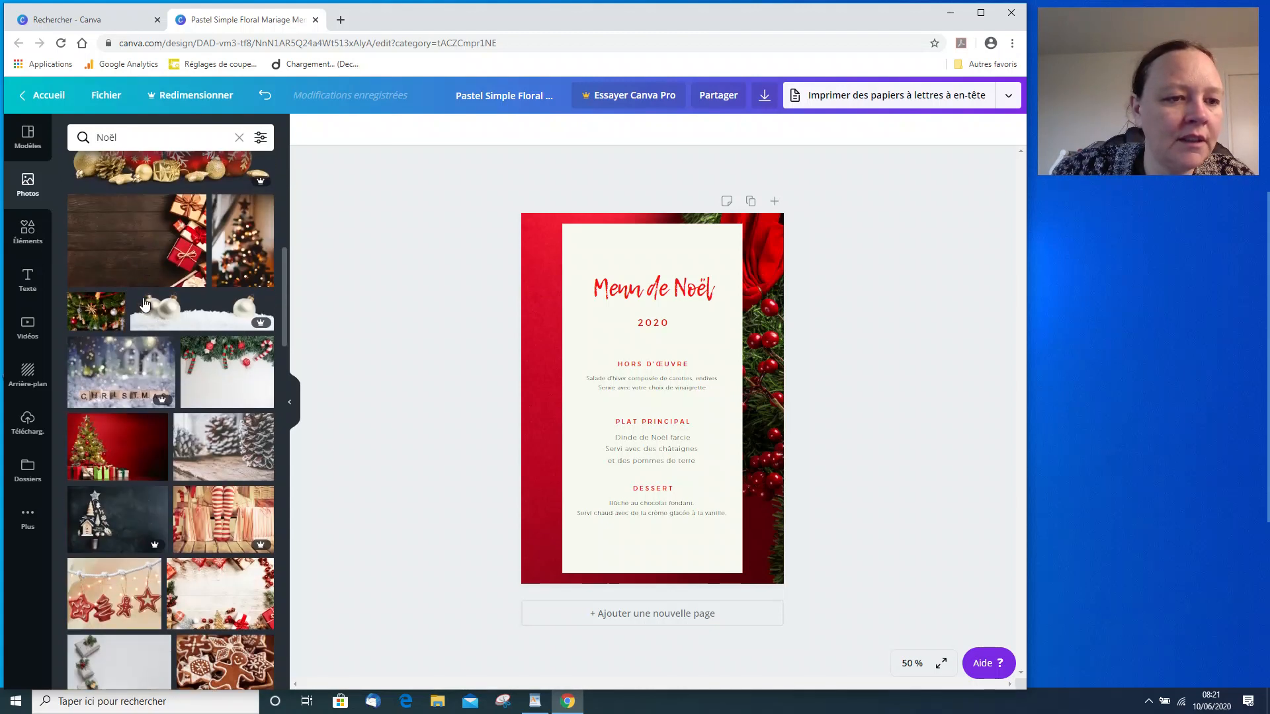
pyautogui.scroll(-3, 144, 305)
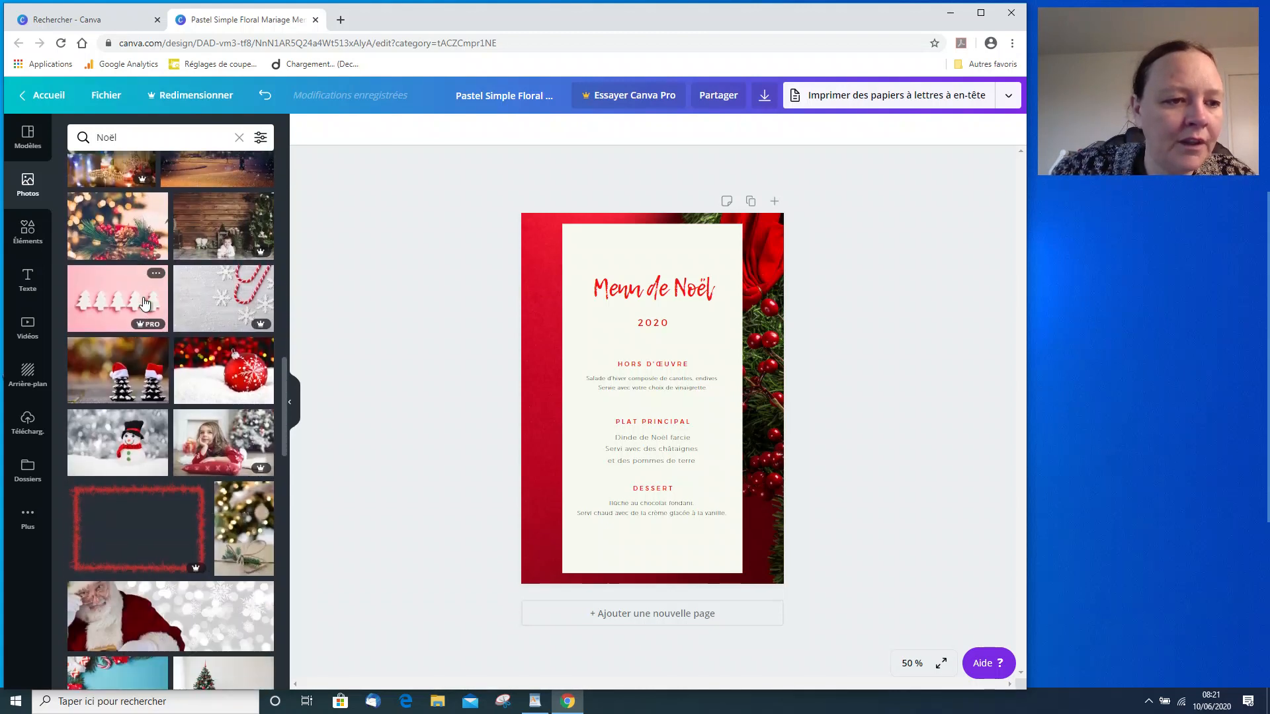
pyautogui.scroll(-5, 153, 413)
pyautogui.scroll(-4, 153, 408)
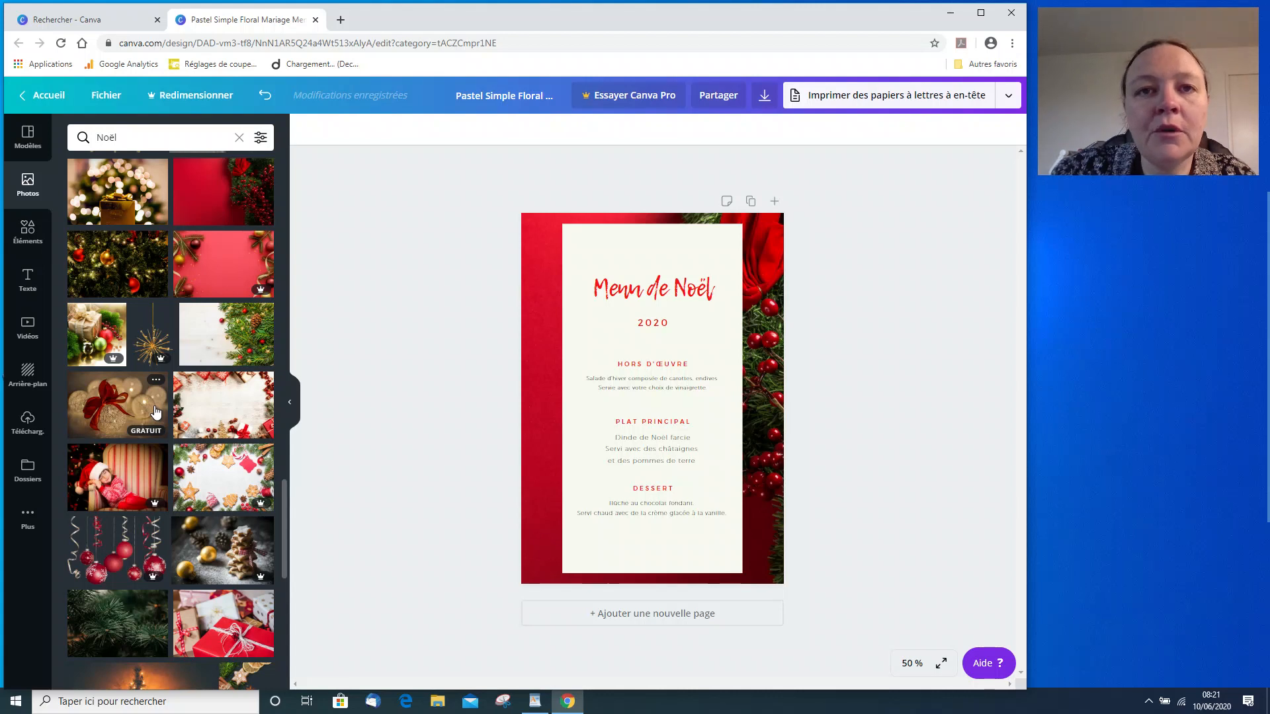
pyautogui.scroll(-4, 154, 407)
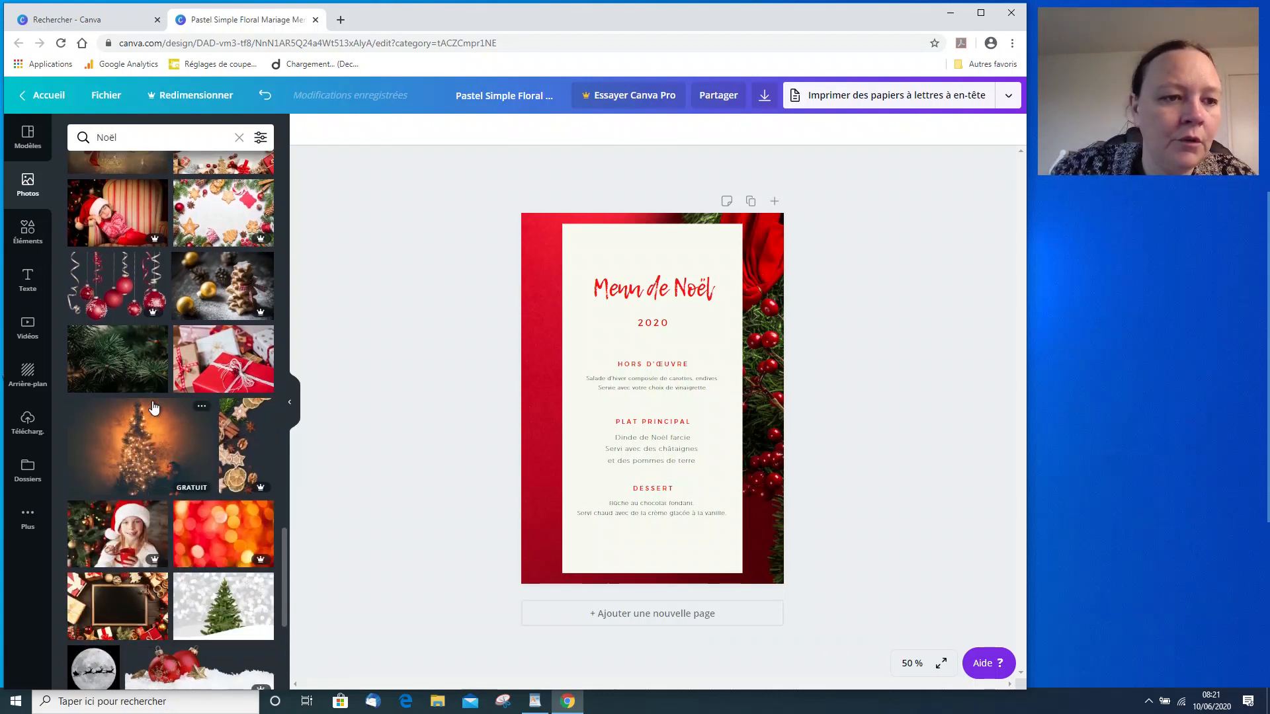
pyautogui.scroll(-4, 154, 407)
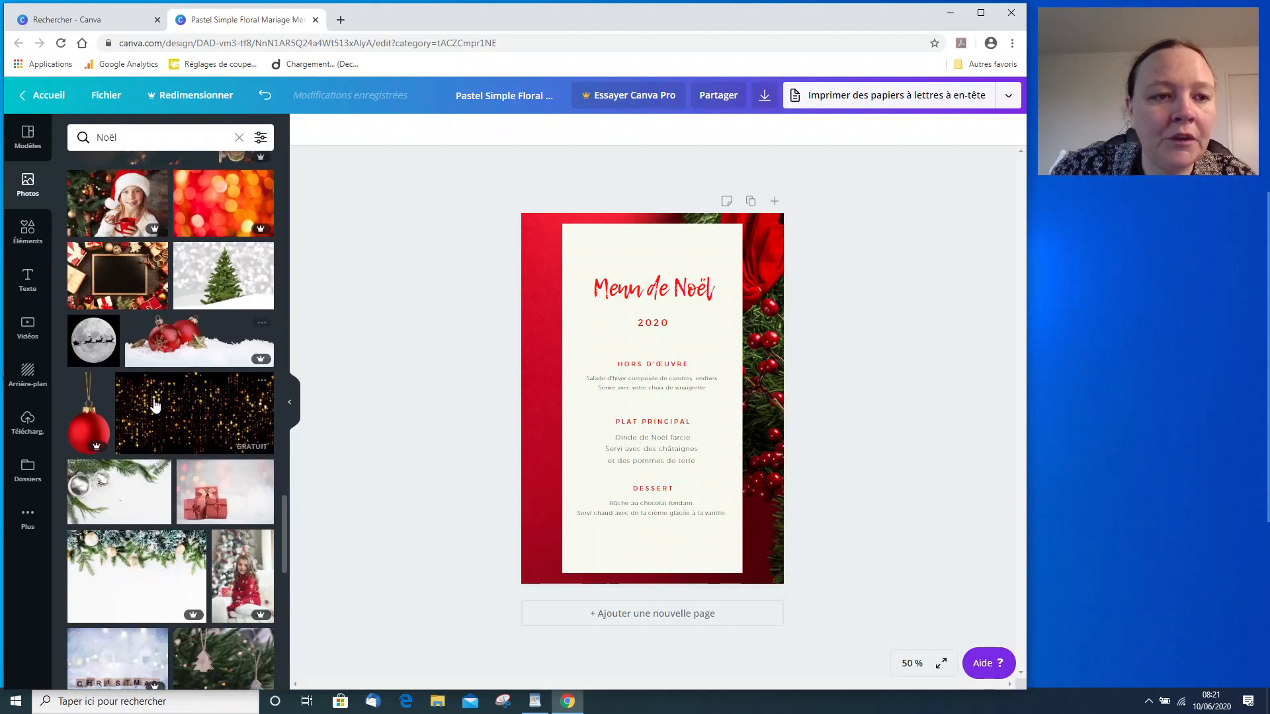
pyautogui.scroll(-4, 155, 407)
pyautogui.scroll(-4, 155, 406)
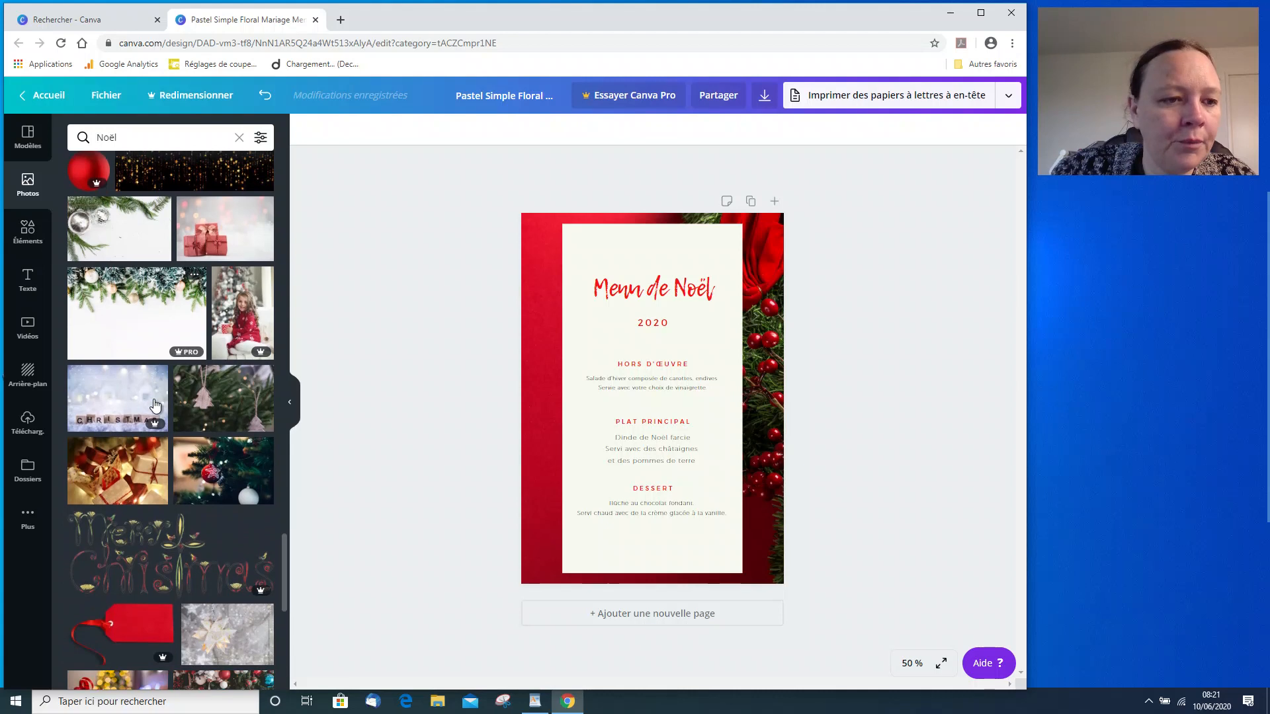
pyautogui.scroll(-4, 155, 407)
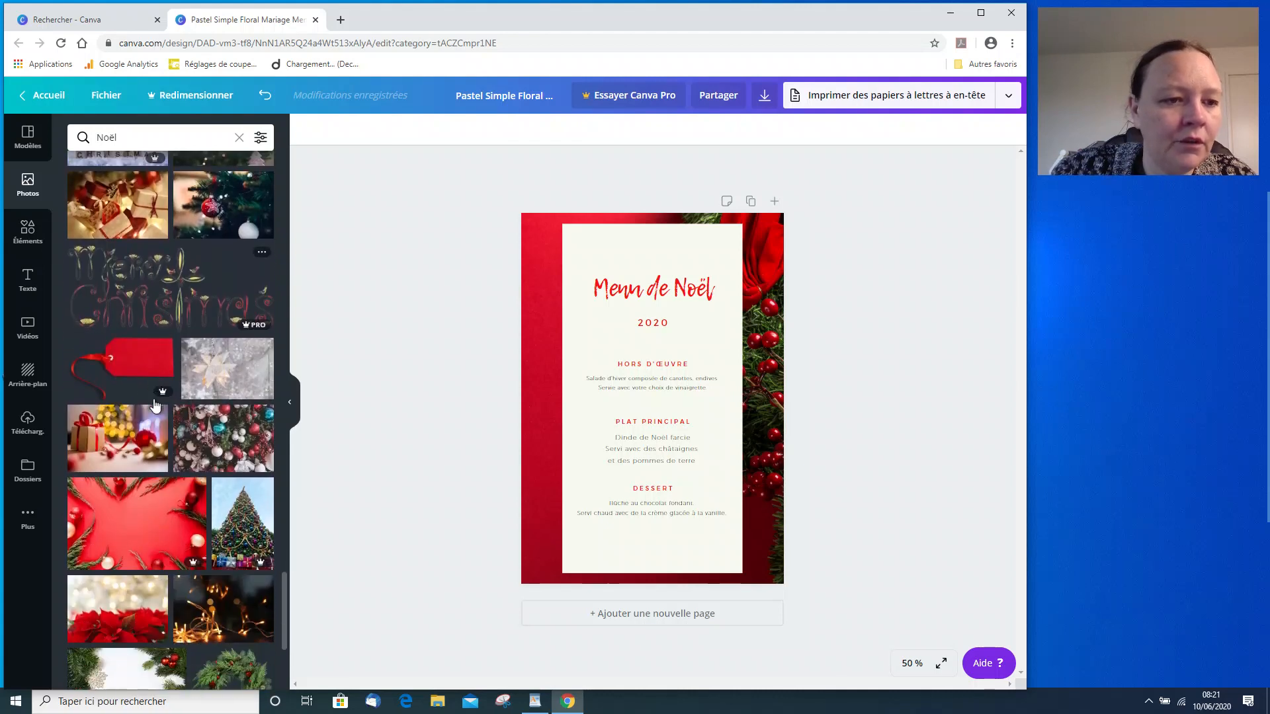
pyautogui.scroll(-5, 154, 405)
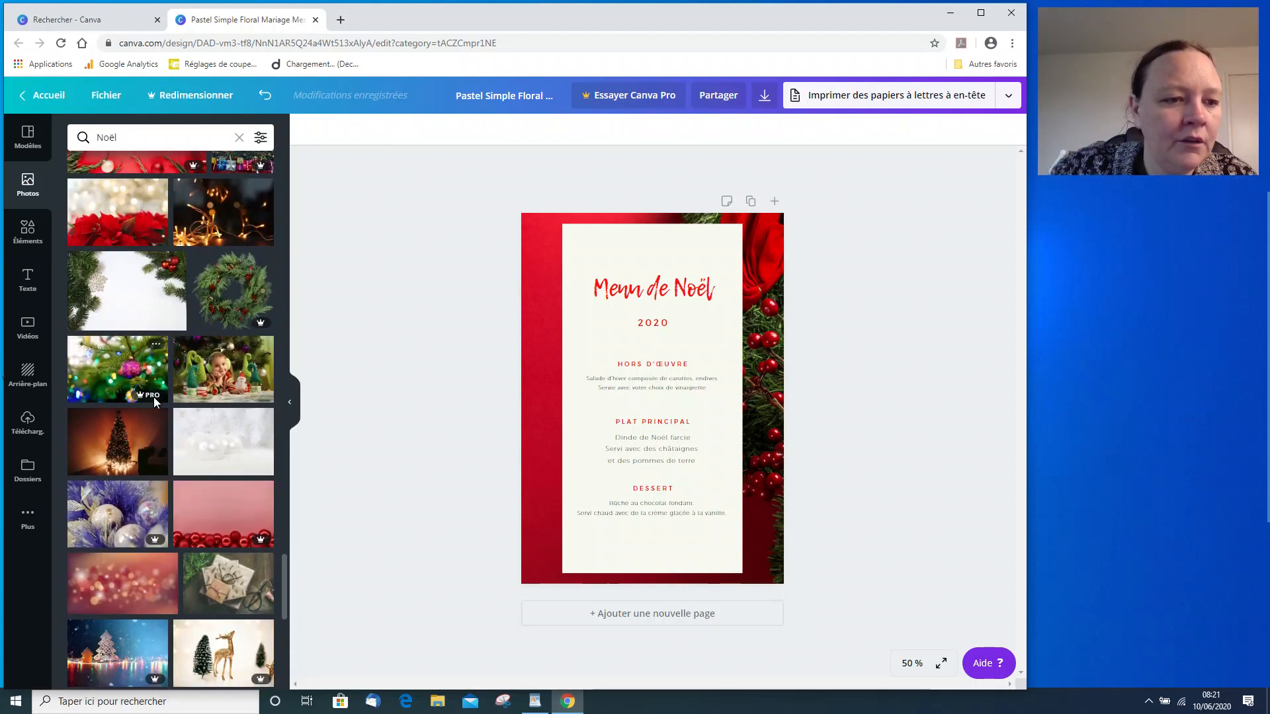
pyautogui.scroll(-2, 155, 405)
pyautogui.scroll(10, 155, 400)
pyautogui.scroll(15, 155, 391)
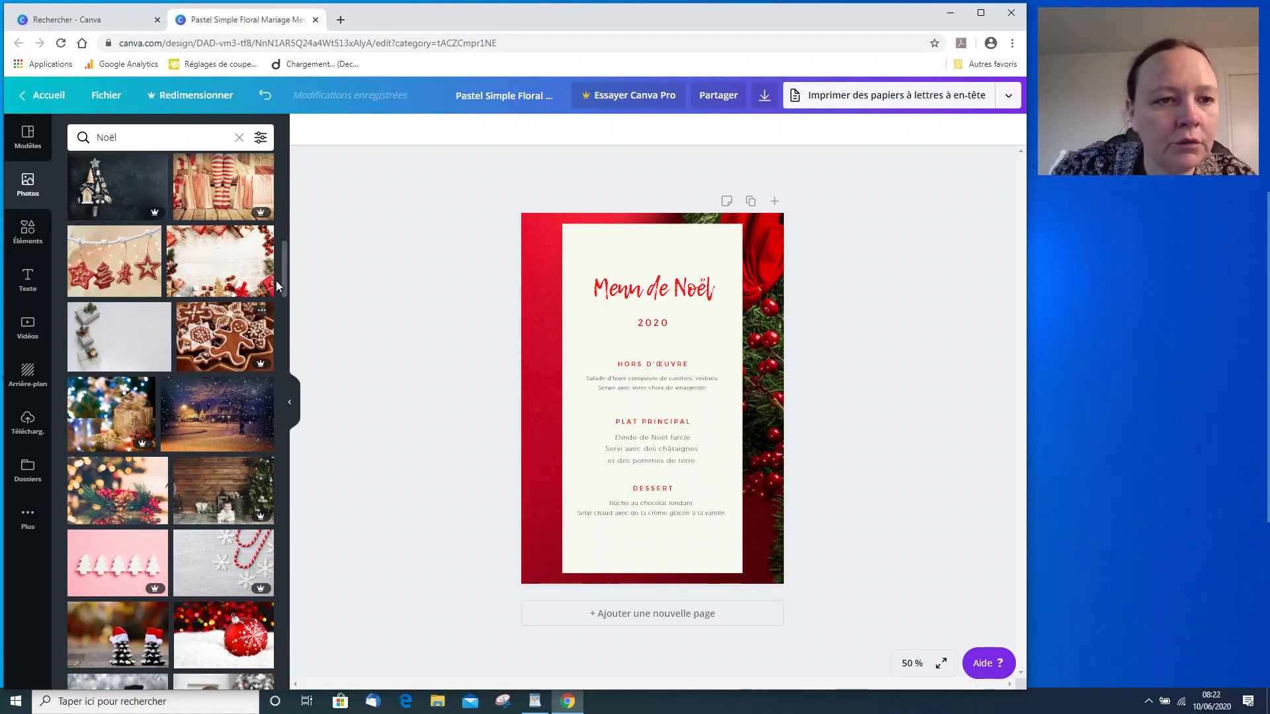
pyautogui.moveTo(282, 286); pyautogui.dragTo(304, 184)
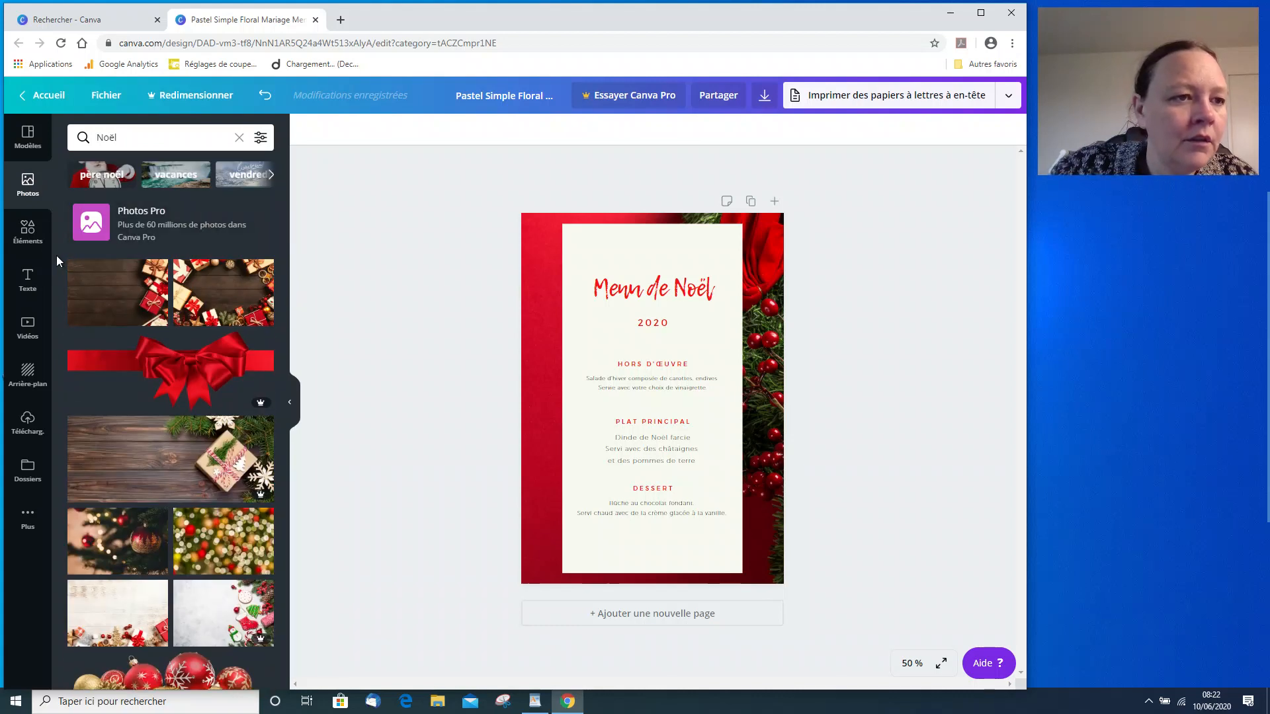
pyautogui.click(26, 231)
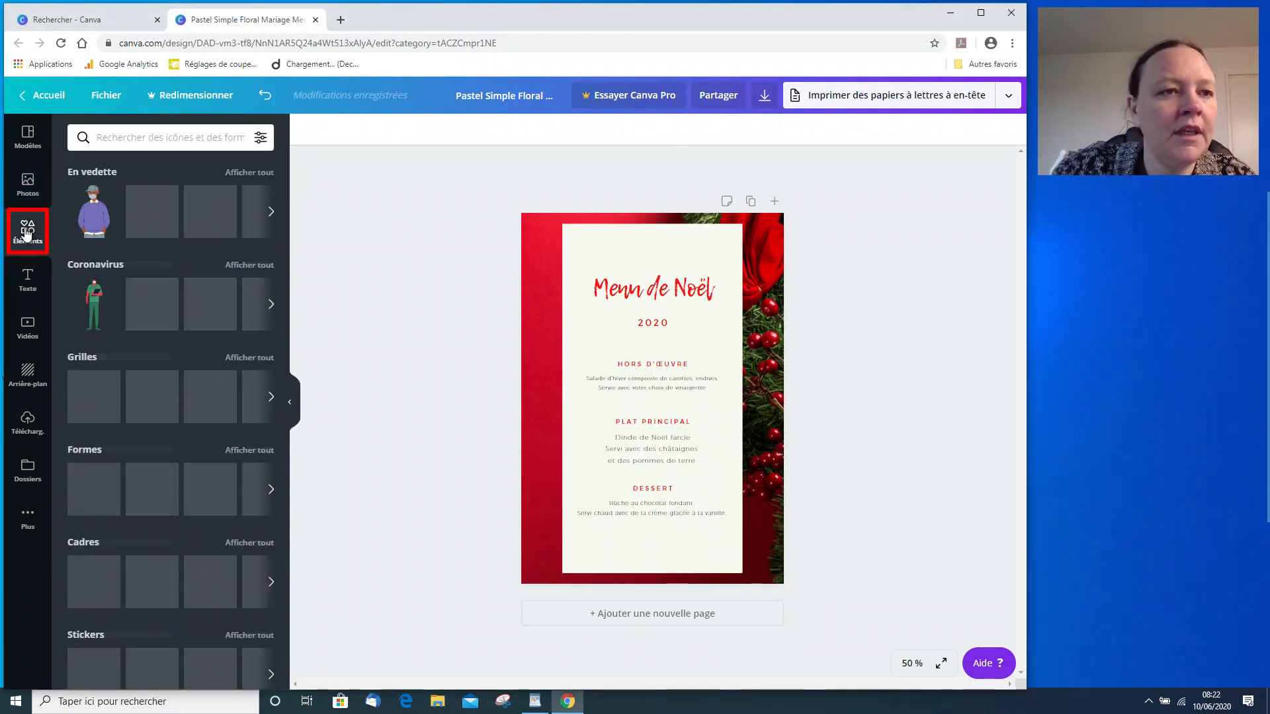
# Step: Search the elements library for 'noël'
pyautogui.click(110, 136)
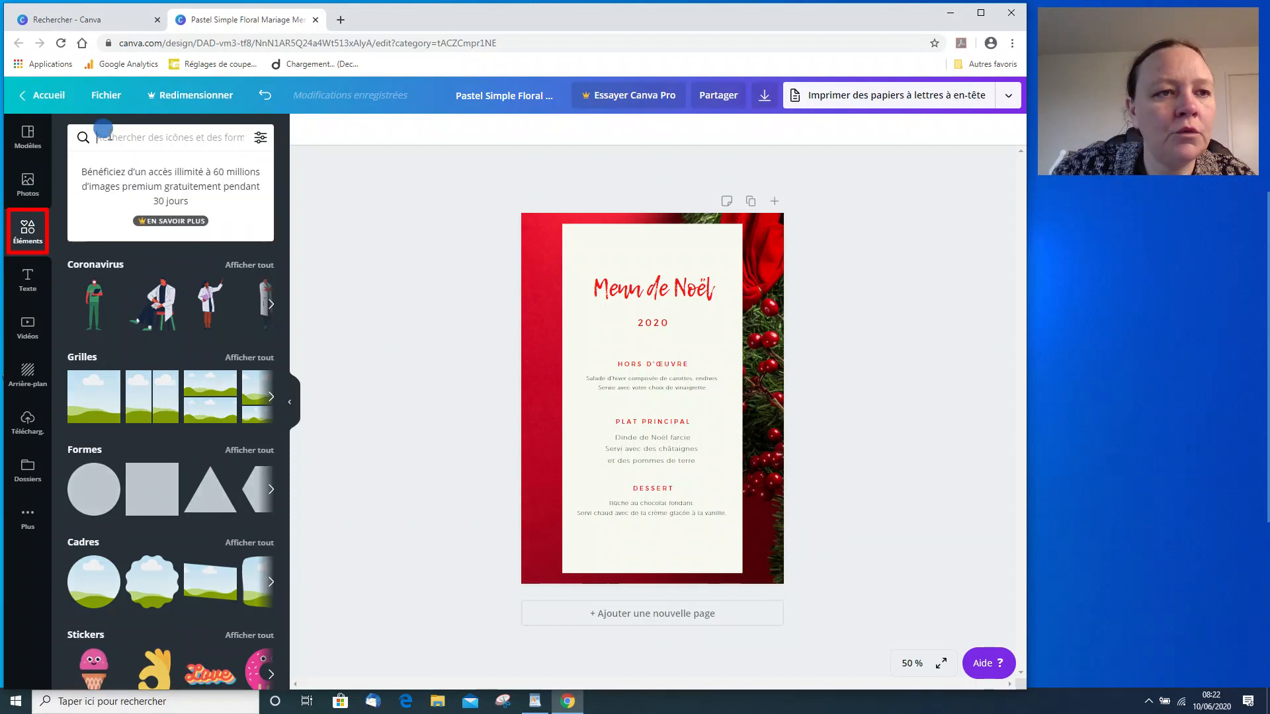
pyautogui.write('no')
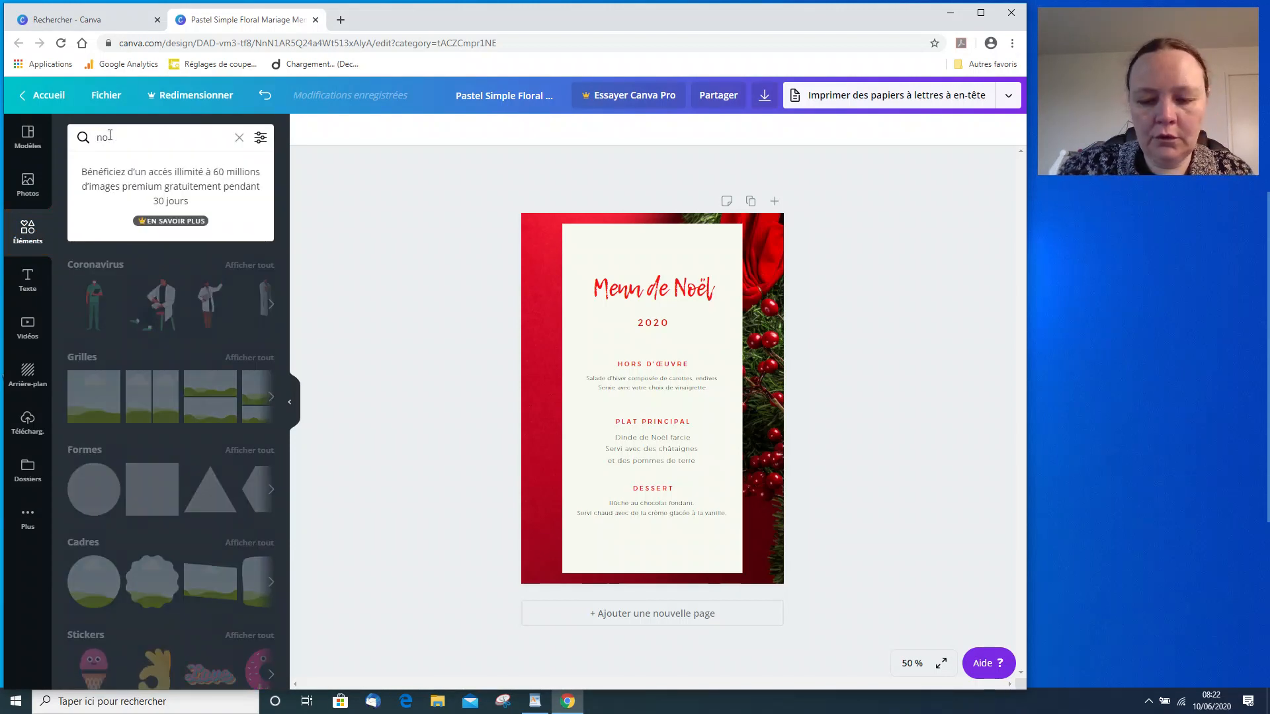
pyautogui.write('ël')
pyautogui.press('Return')
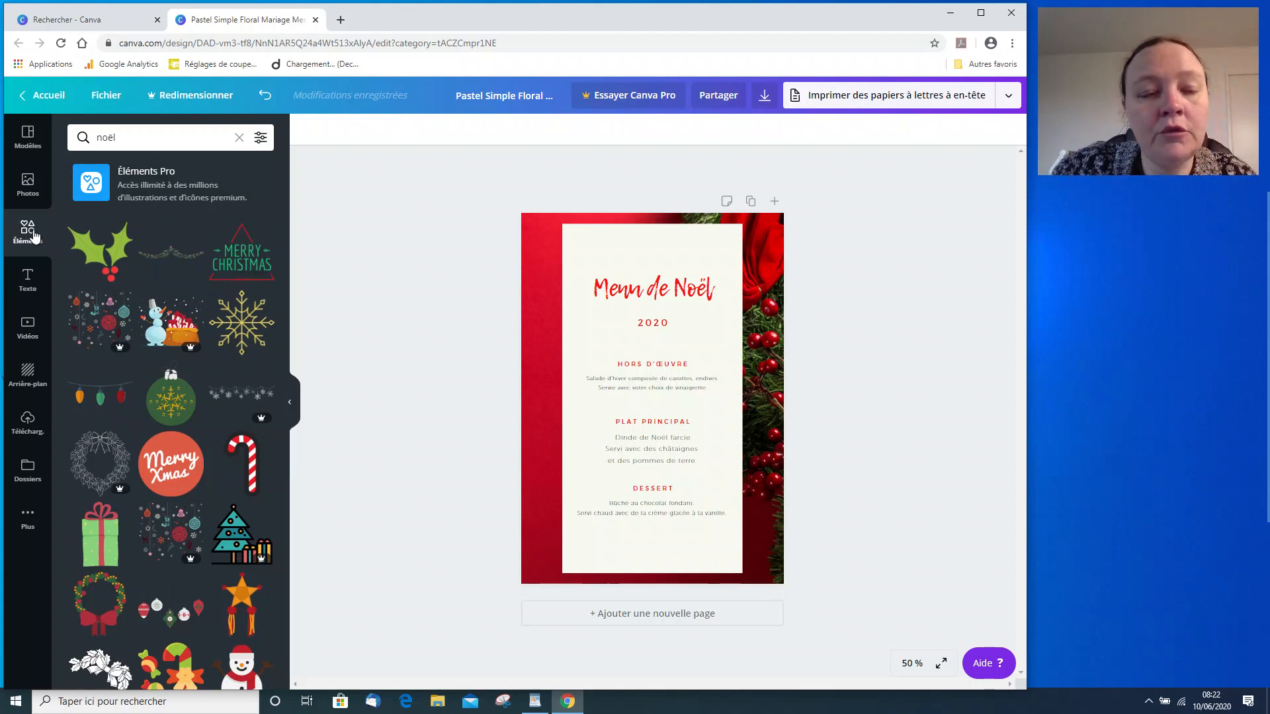
pyautogui.scroll(-2, 99, 284)
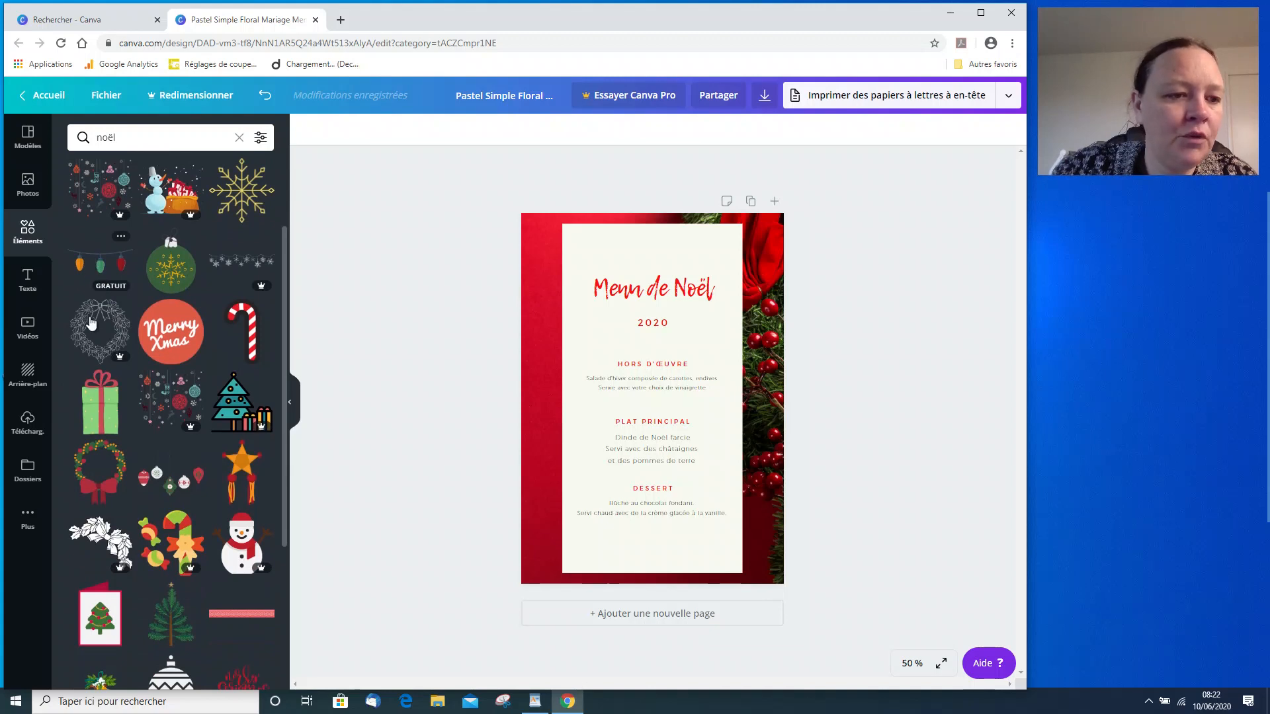
pyautogui.scroll(2, 105, 457)
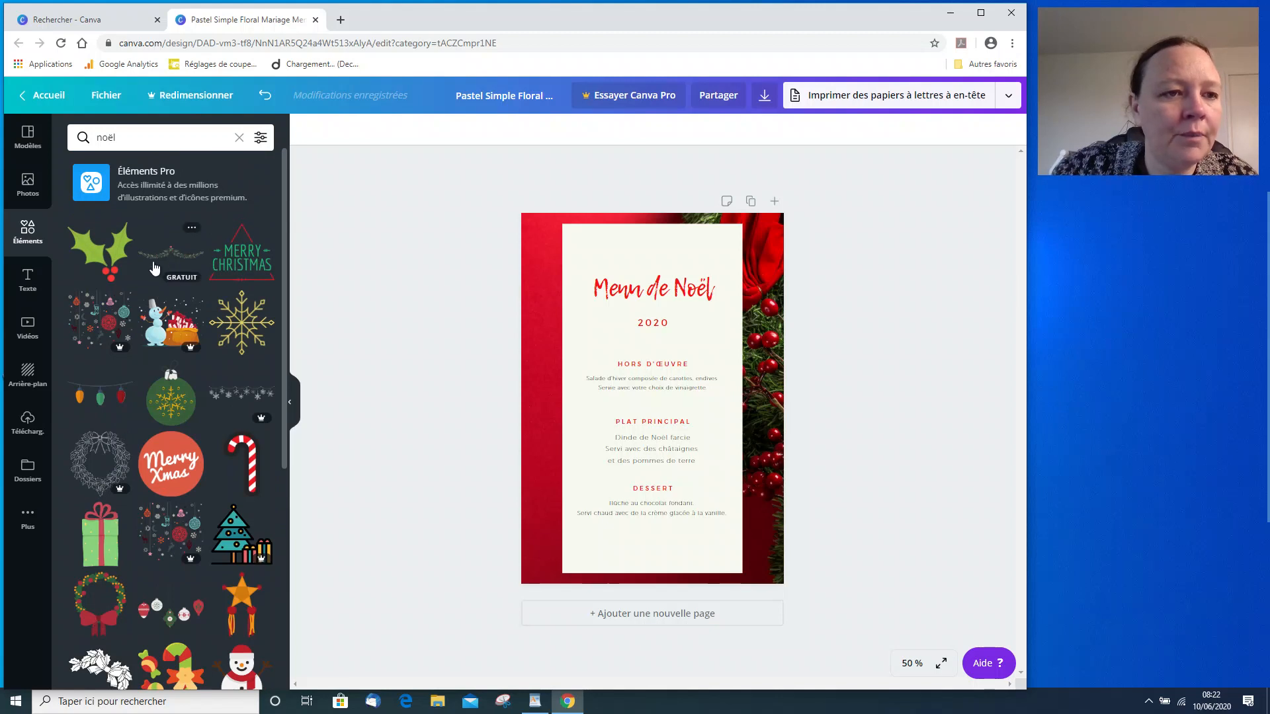
# Step: Place the green garland above the 'Menu de Noël' title, enlarged and widened across the card
pyautogui.moveTo(151, 255); pyautogui.dragTo(610, 273)
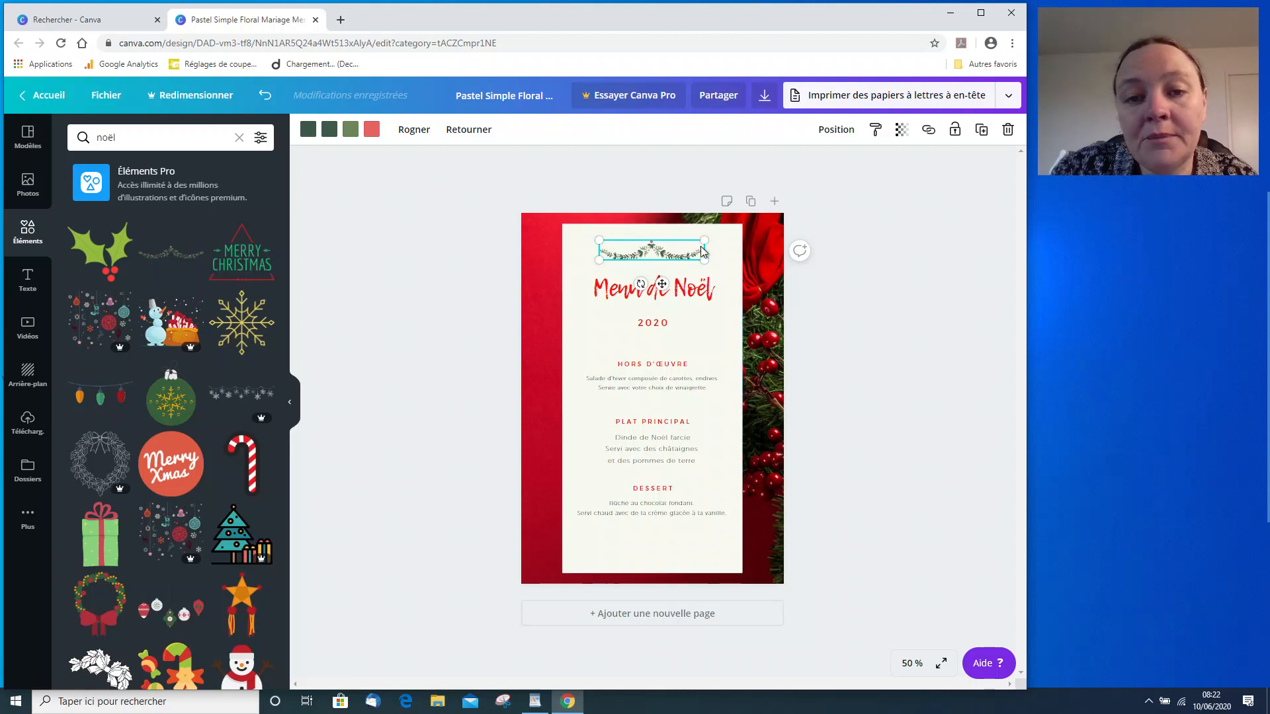
pyautogui.moveTo(705, 261); pyautogui.dragTo(752, 292)
pyautogui.moveTo(606, 264); pyautogui.dragTo(574, 270)
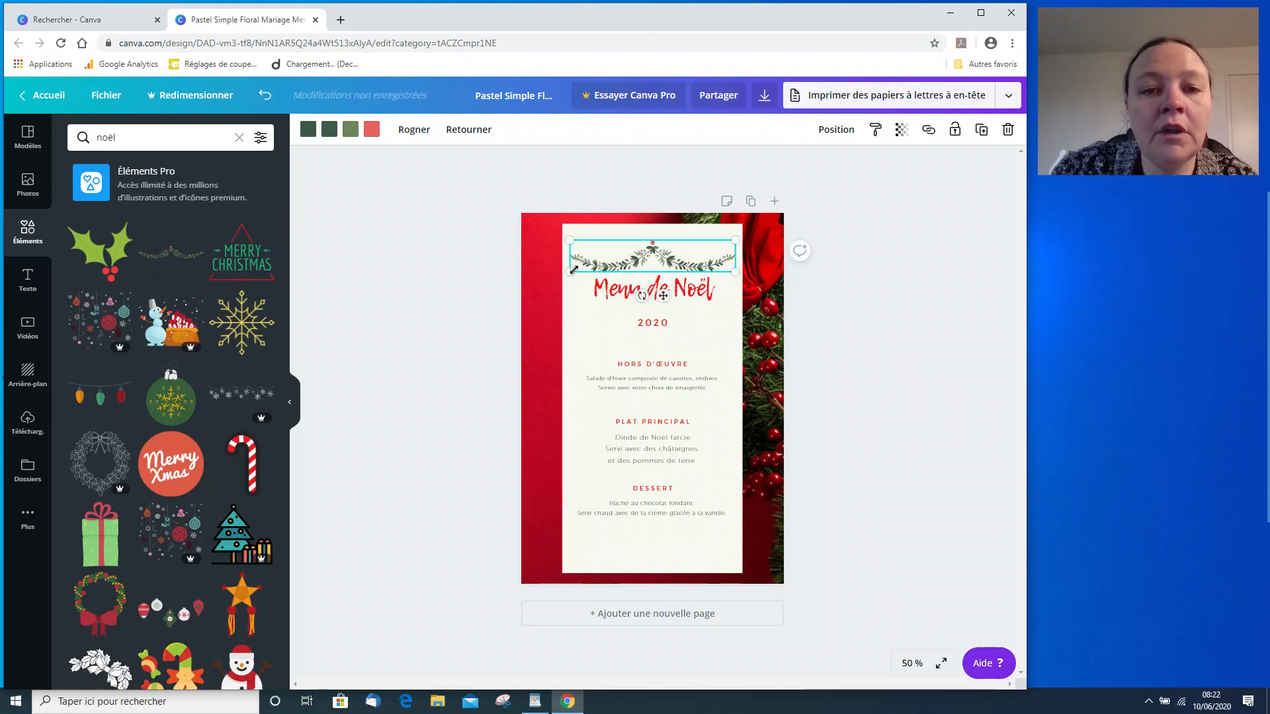
pyautogui.moveTo(653, 251); pyautogui.dragTo(653, 244)
pyautogui.click(413, 336)
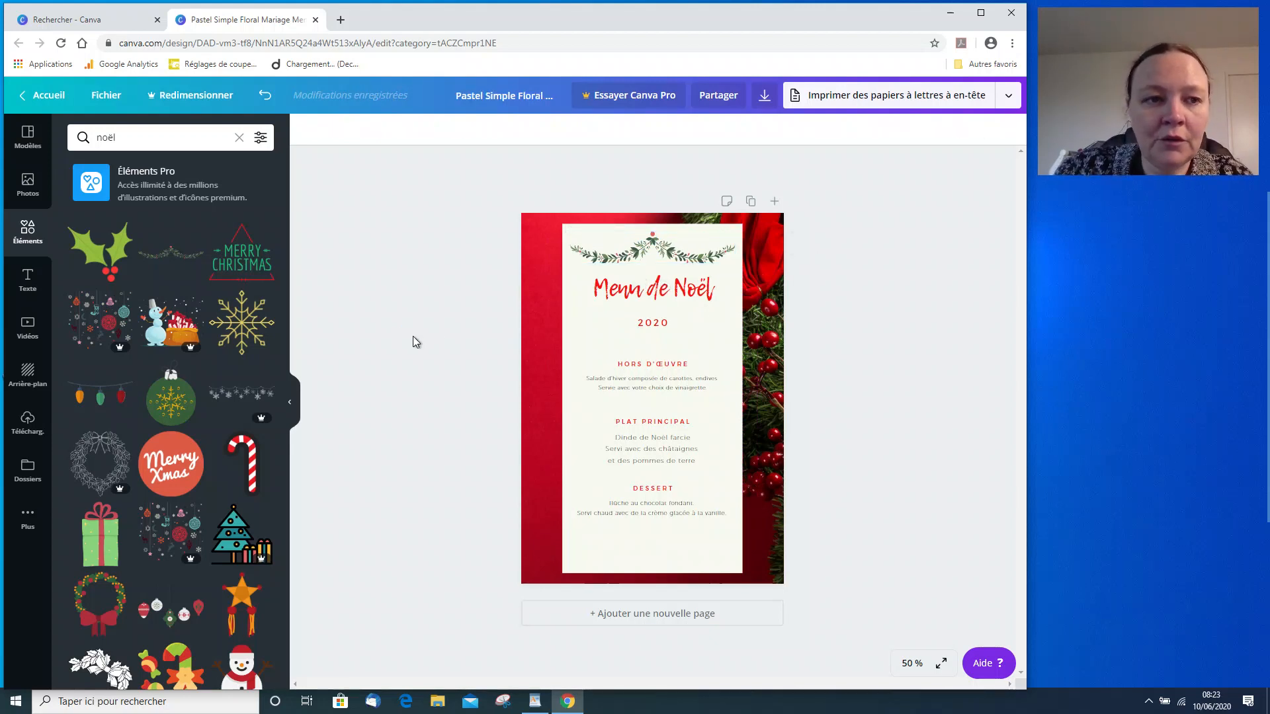
# Step: Drag a second copy of the fir garland to the card's bottom, below the dessert
pyautogui.moveTo(168, 257); pyautogui.dragTo(599, 563)
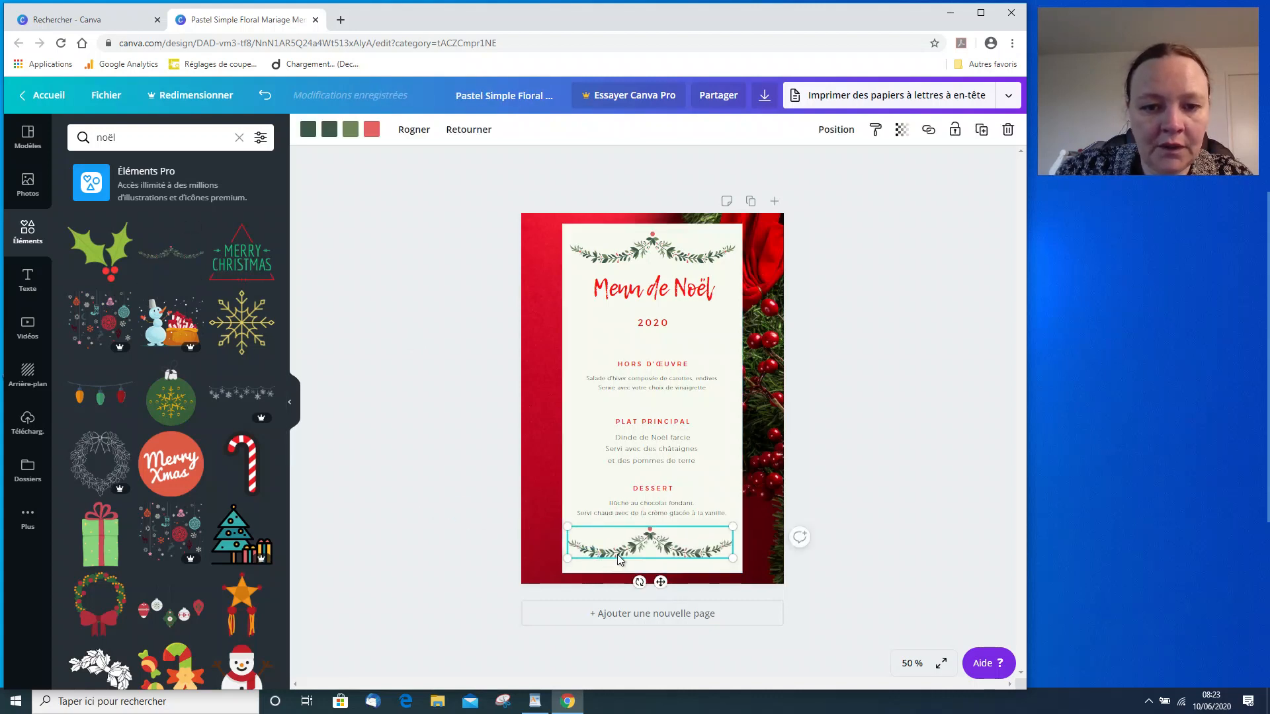
pyautogui.moveTo(639, 582); pyautogui.dragTo(658, 495)
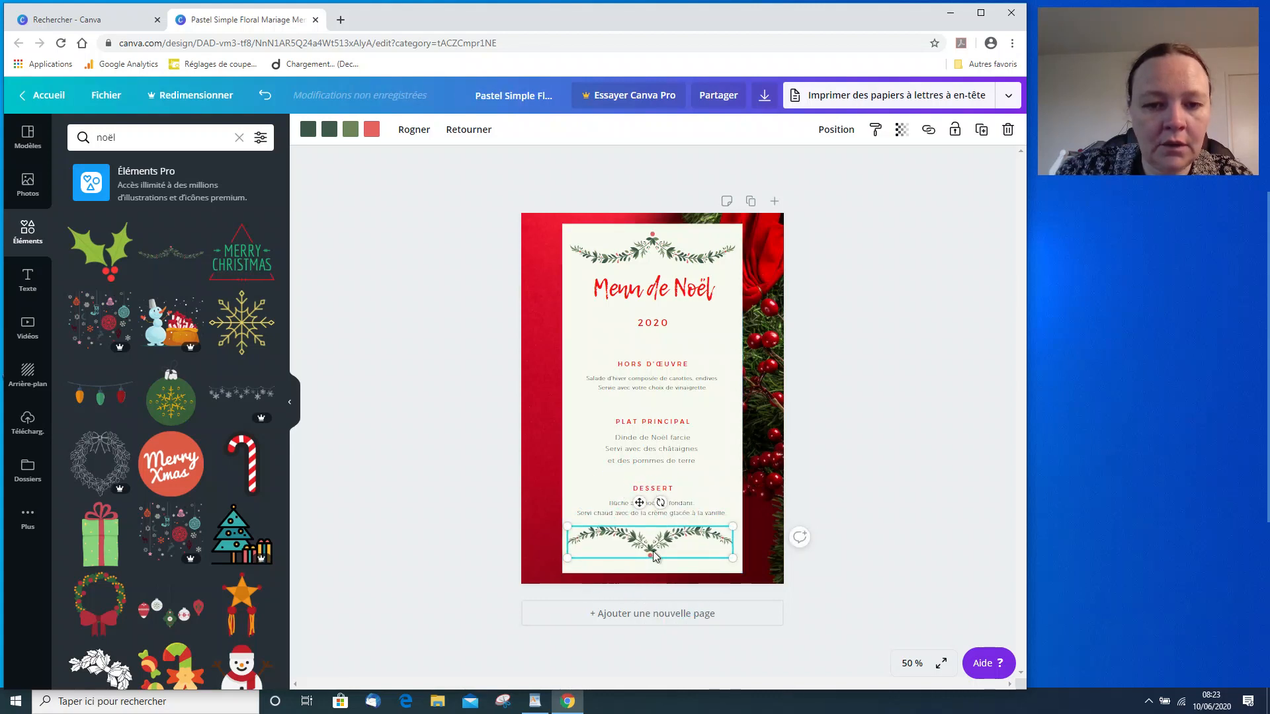
pyautogui.moveTo(637, 501); pyautogui.dragTo(636, 513)
pyautogui.click(417, 439)
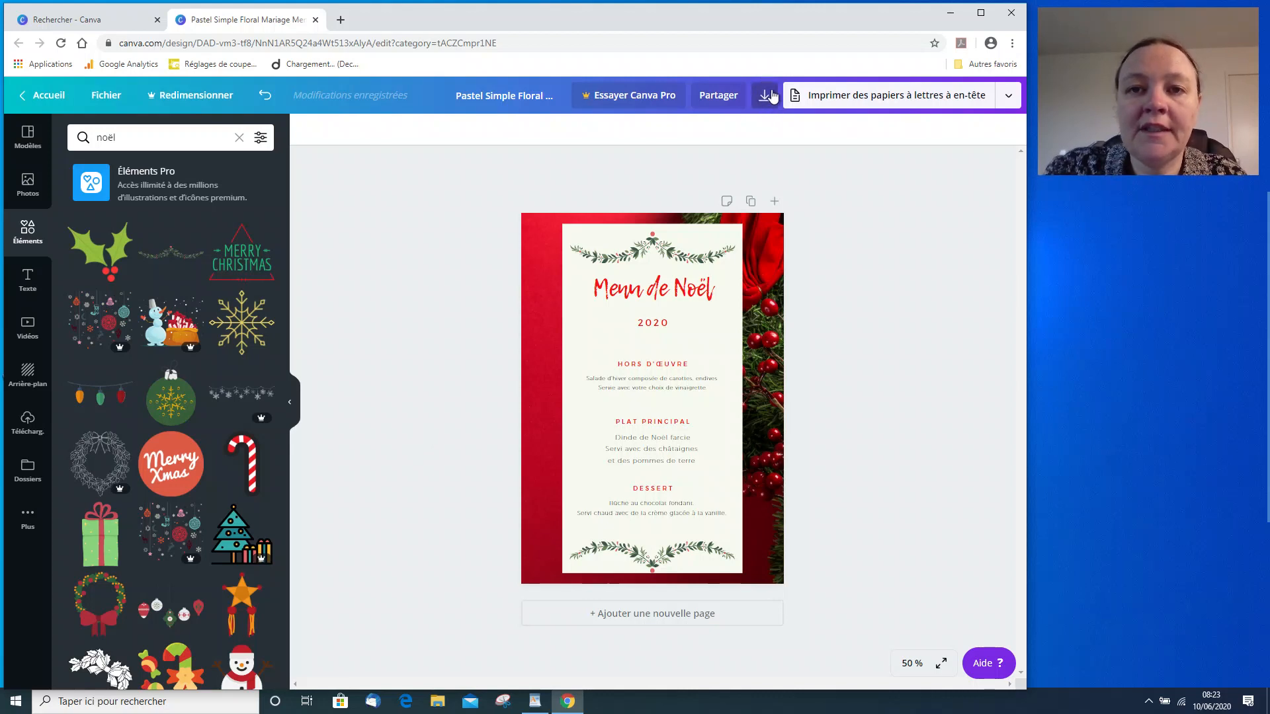
pyautogui.hotkey('ctrl', '2')
pyautogui.moveTo(747, 77); pyautogui.dragTo(750, 104)
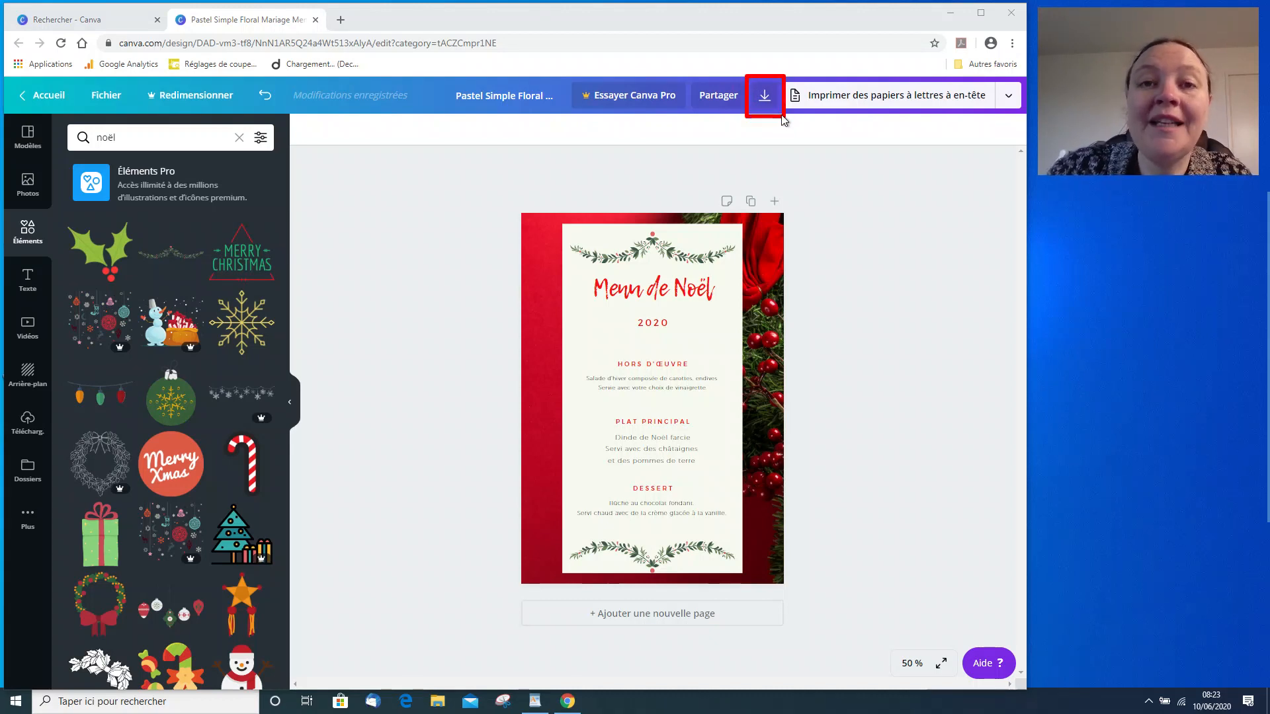
pyautogui.press('Escape')
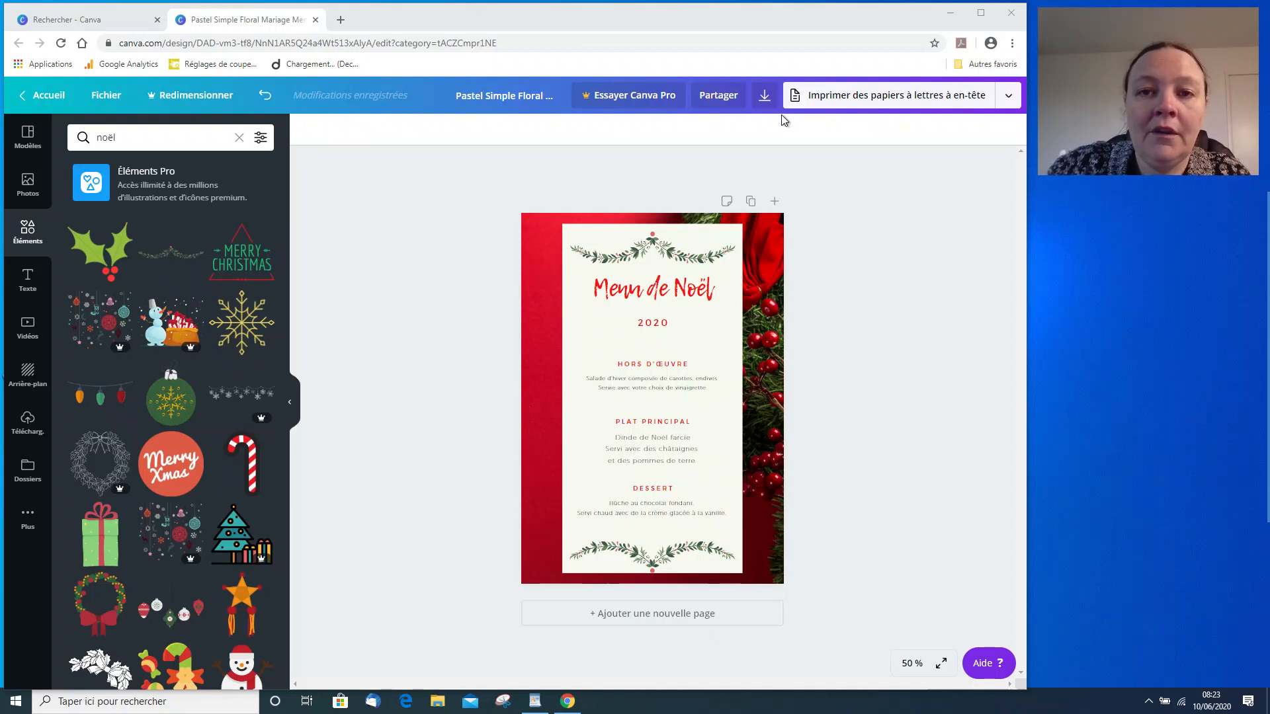
# Step: Change the 'Menu de Noël' title font from Lemon Tuesday to Bukhari Script, keeping it red
pyautogui.click(630, 303)
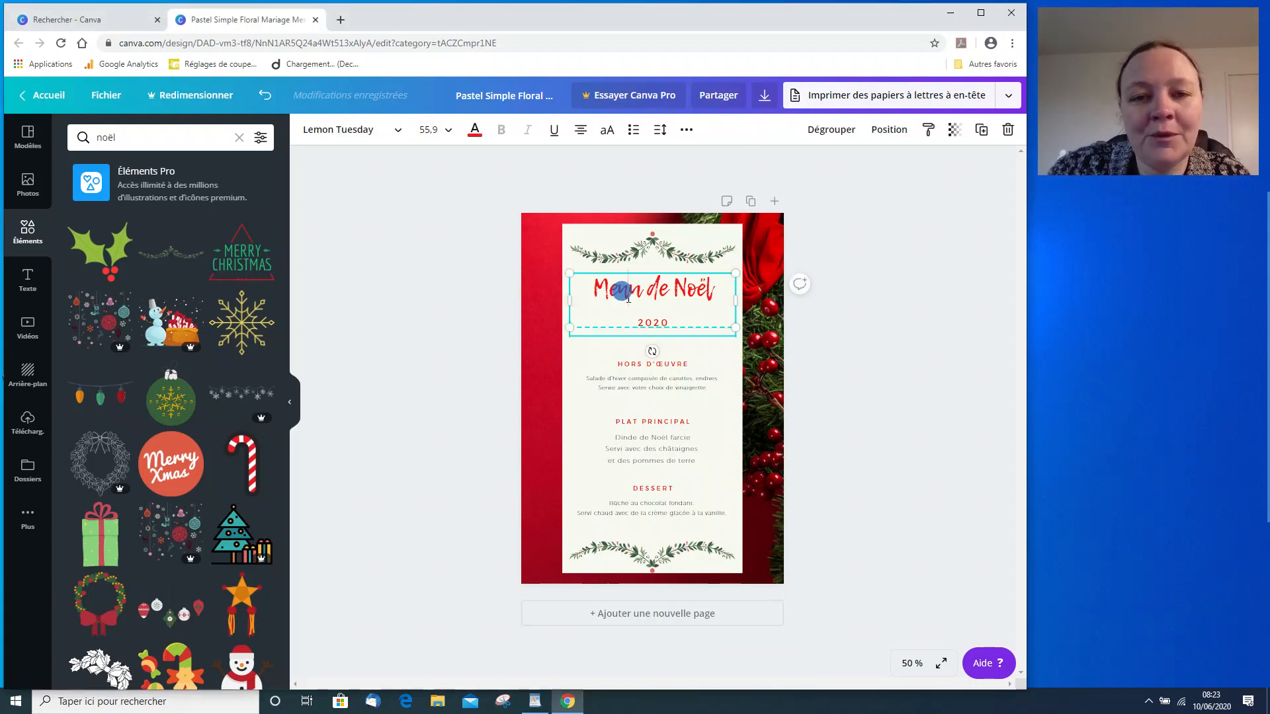
pyautogui.moveTo(715, 291); pyautogui.dragTo(587, 289)
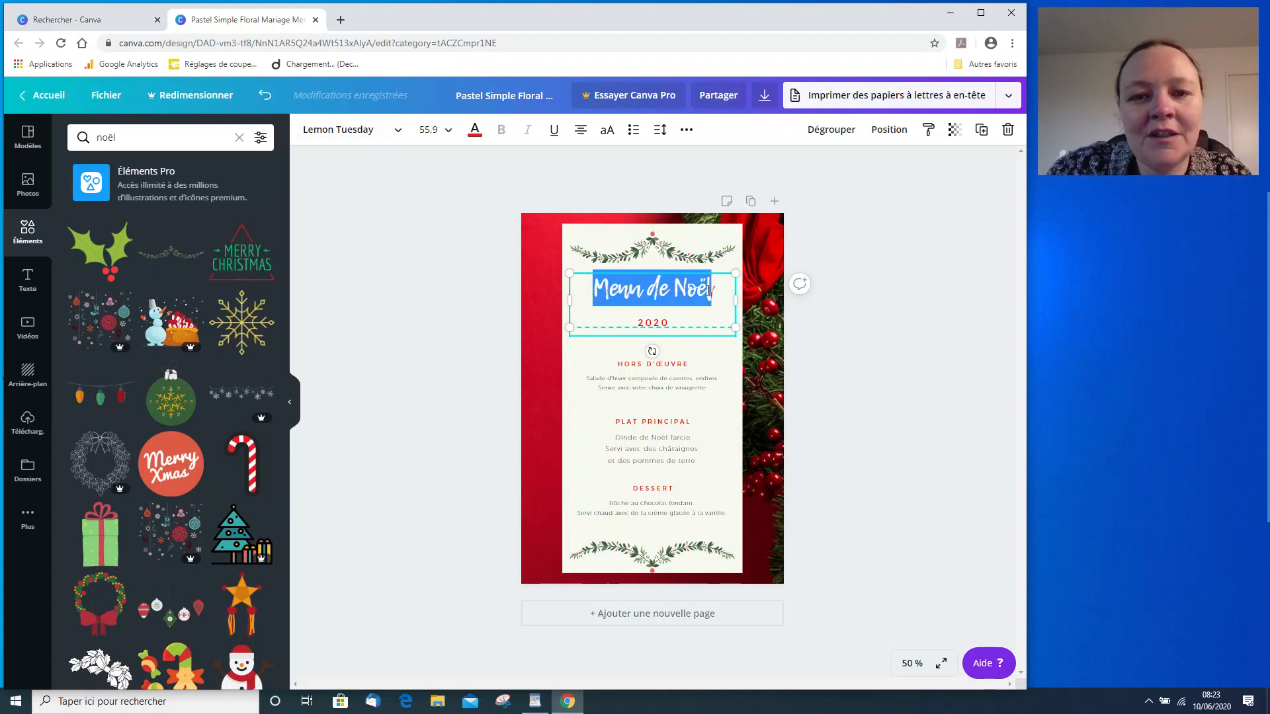
pyautogui.click(397, 131)
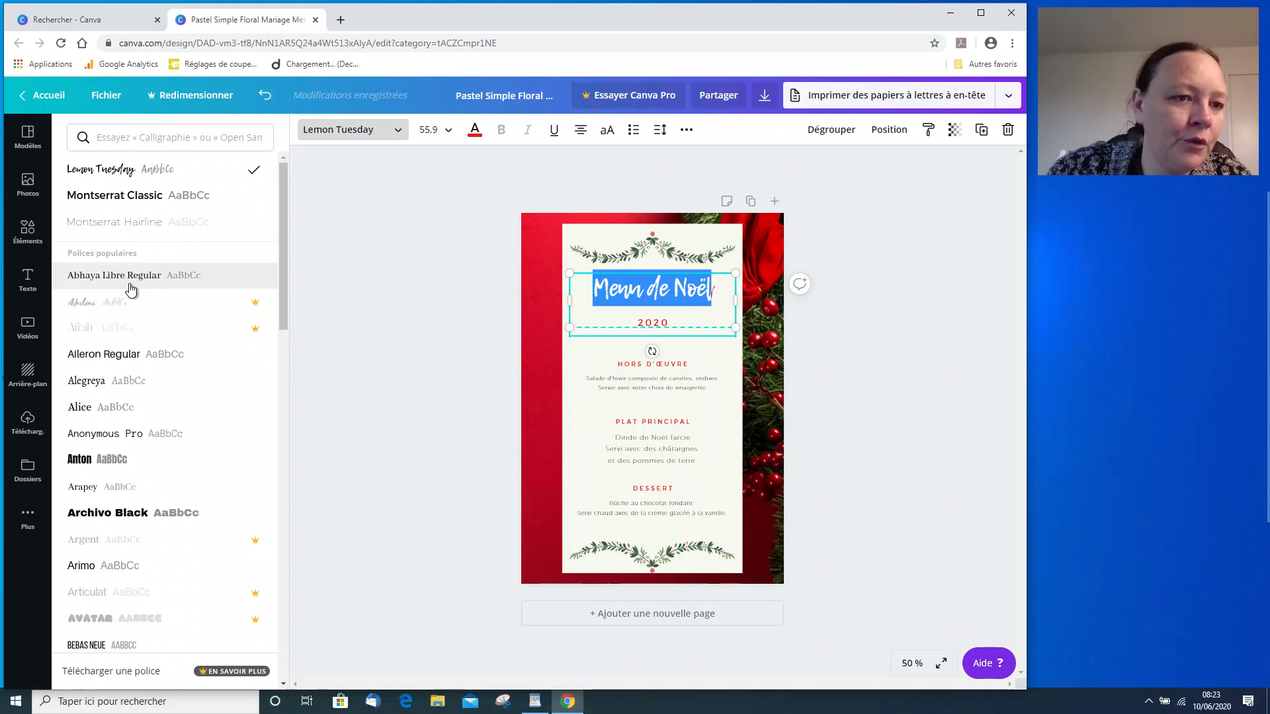
pyautogui.scroll(-2, 133, 261)
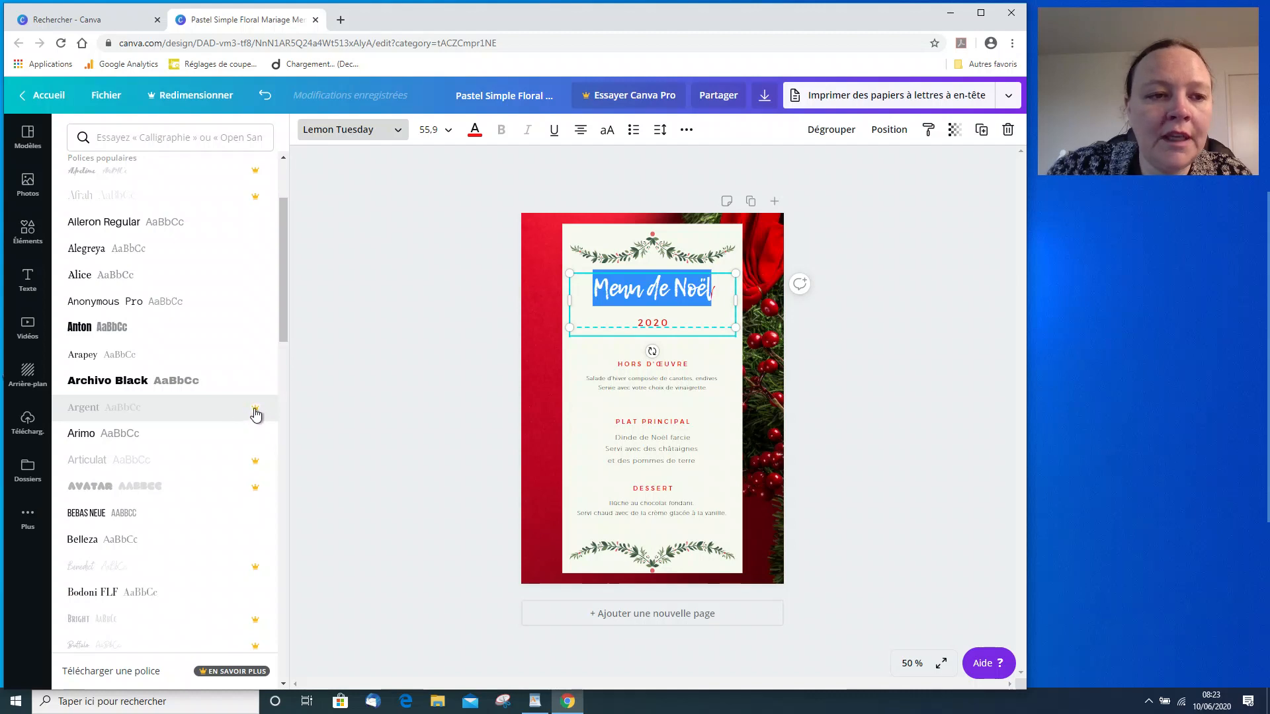
pyautogui.scroll(-1, 170, 424)
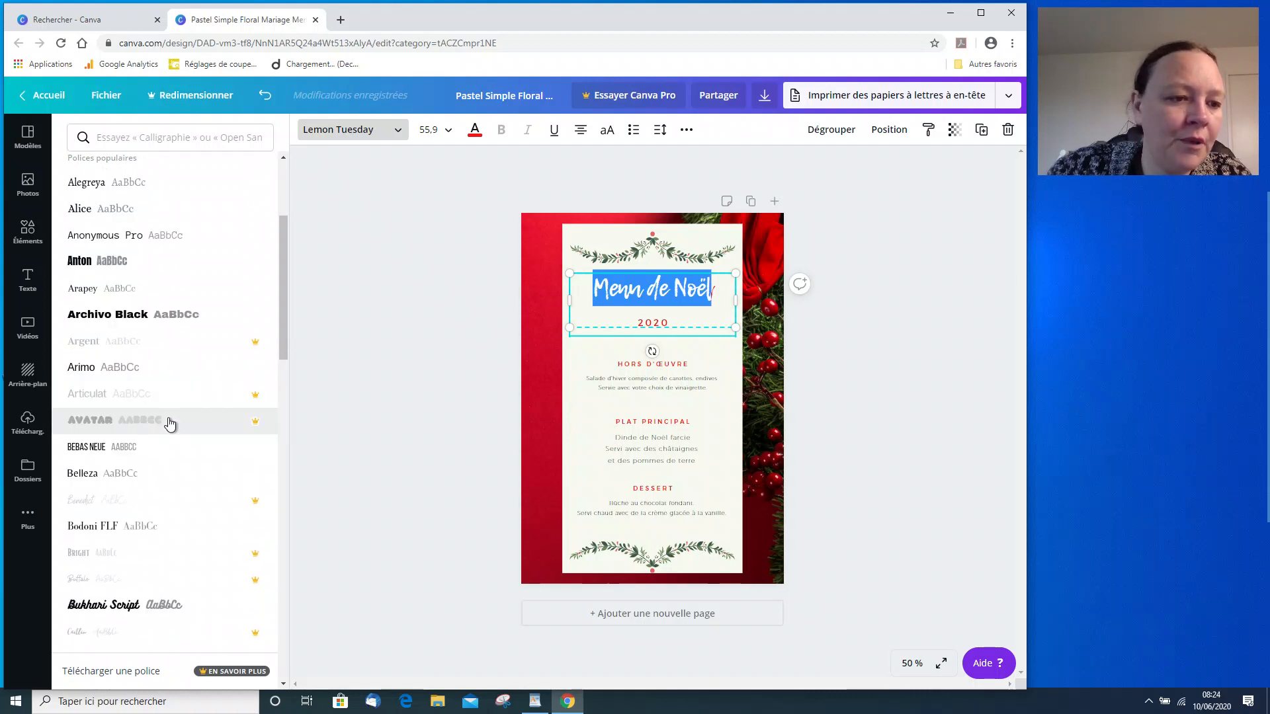
pyautogui.scroll(-2, 170, 424)
pyautogui.scroll(5, 170, 424)
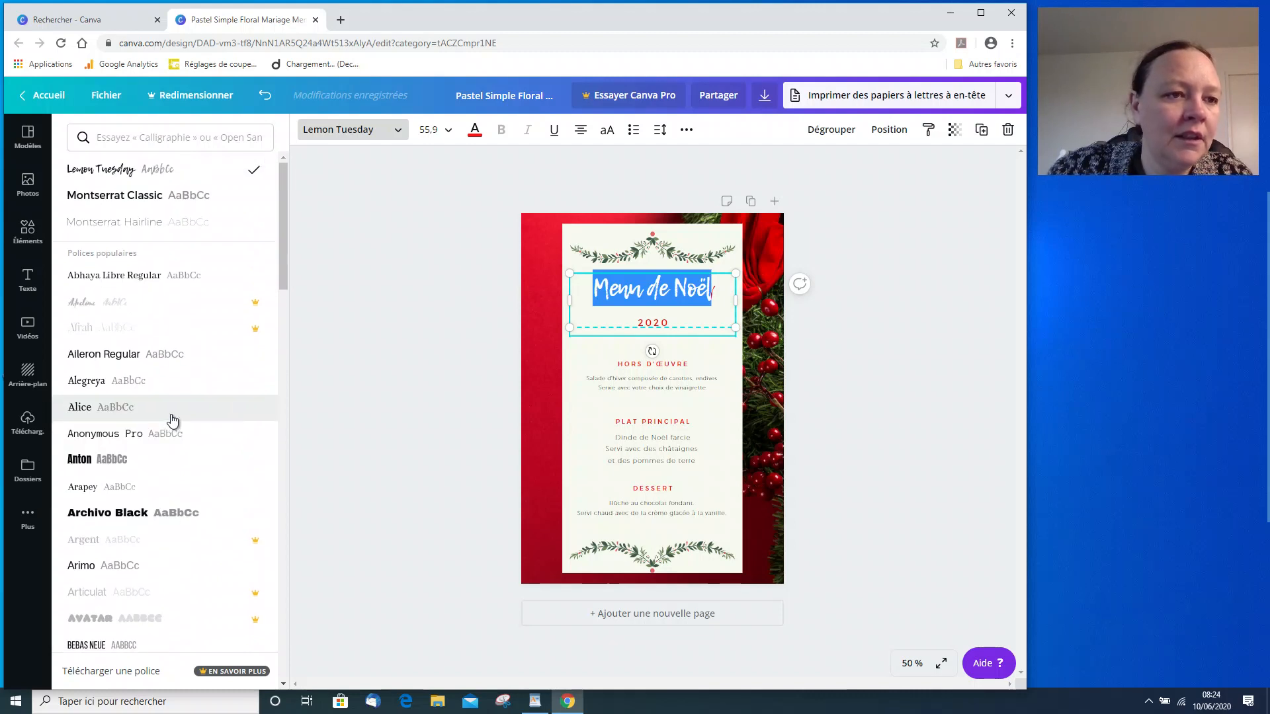
pyautogui.scroll(-6, 172, 421)
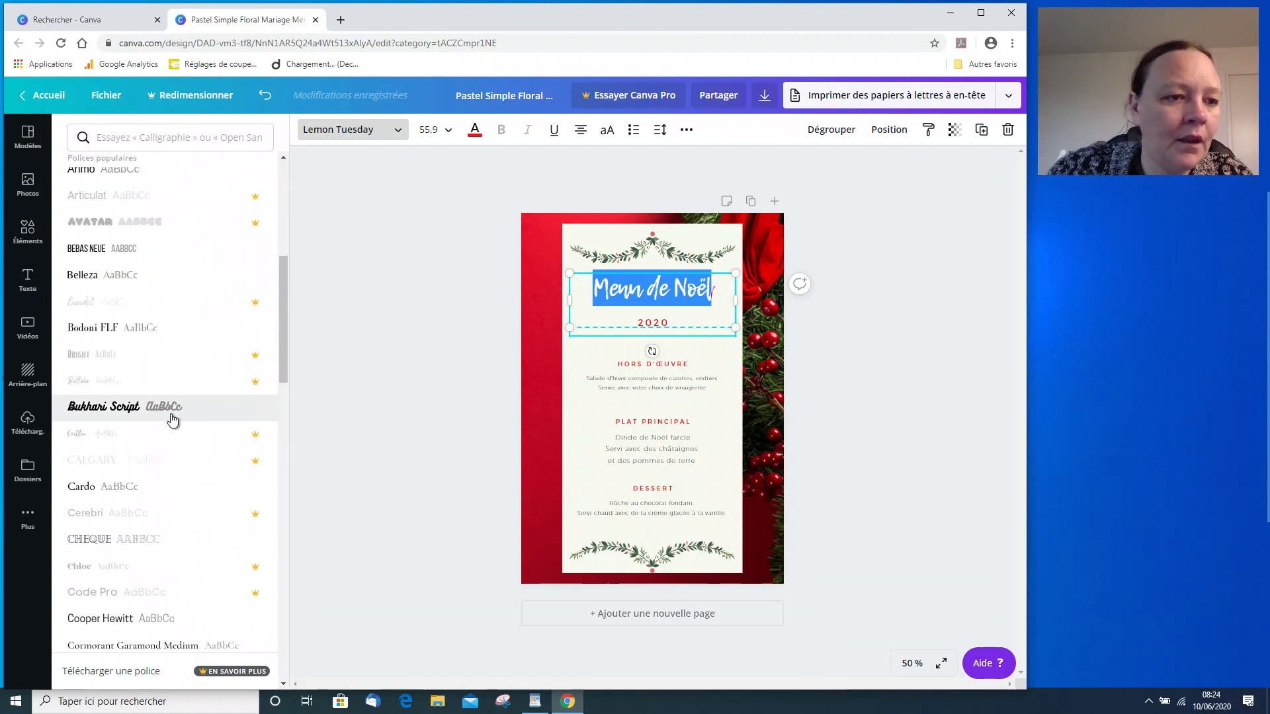
pyautogui.click(105, 408)
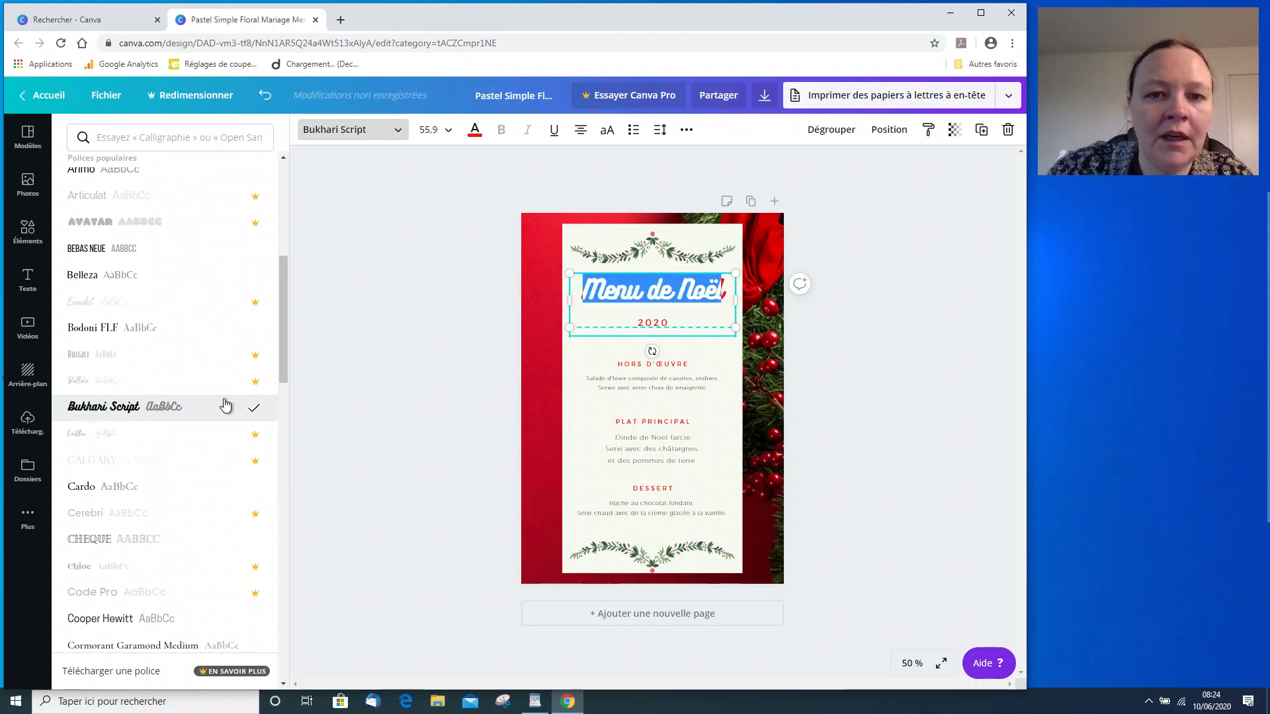
pyautogui.click(405, 320)
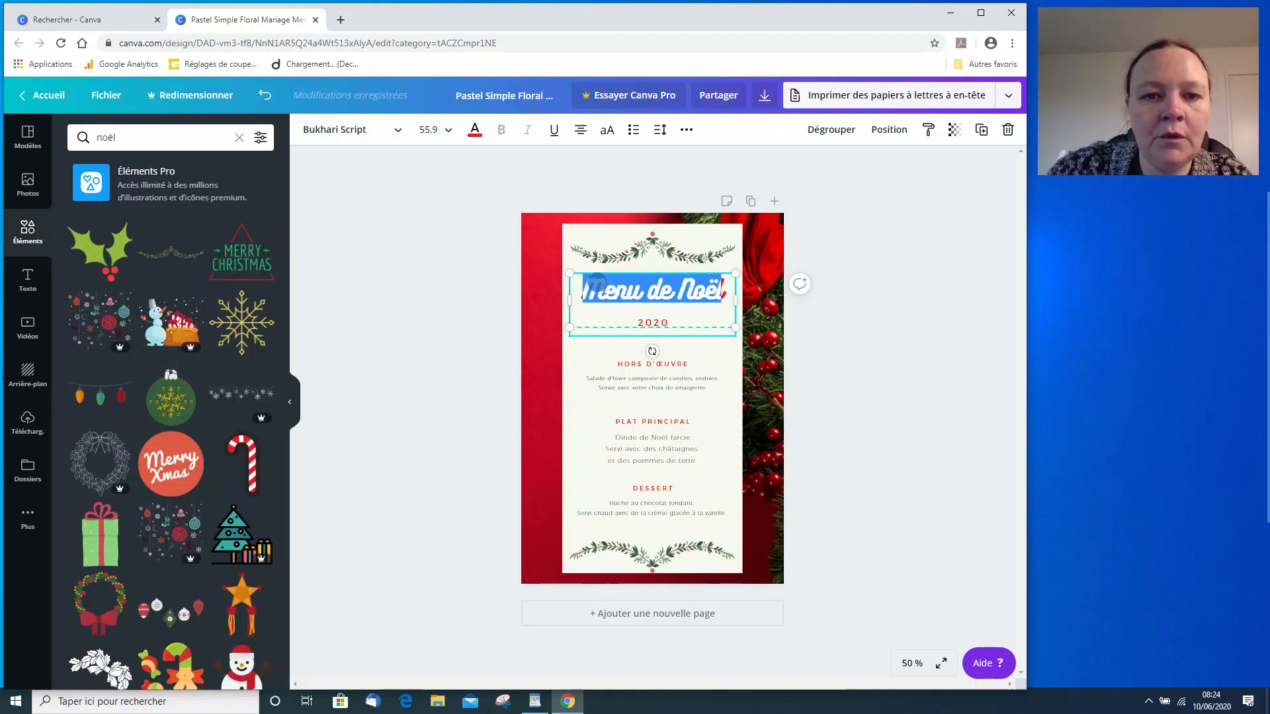
pyautogui.click(776, 375)
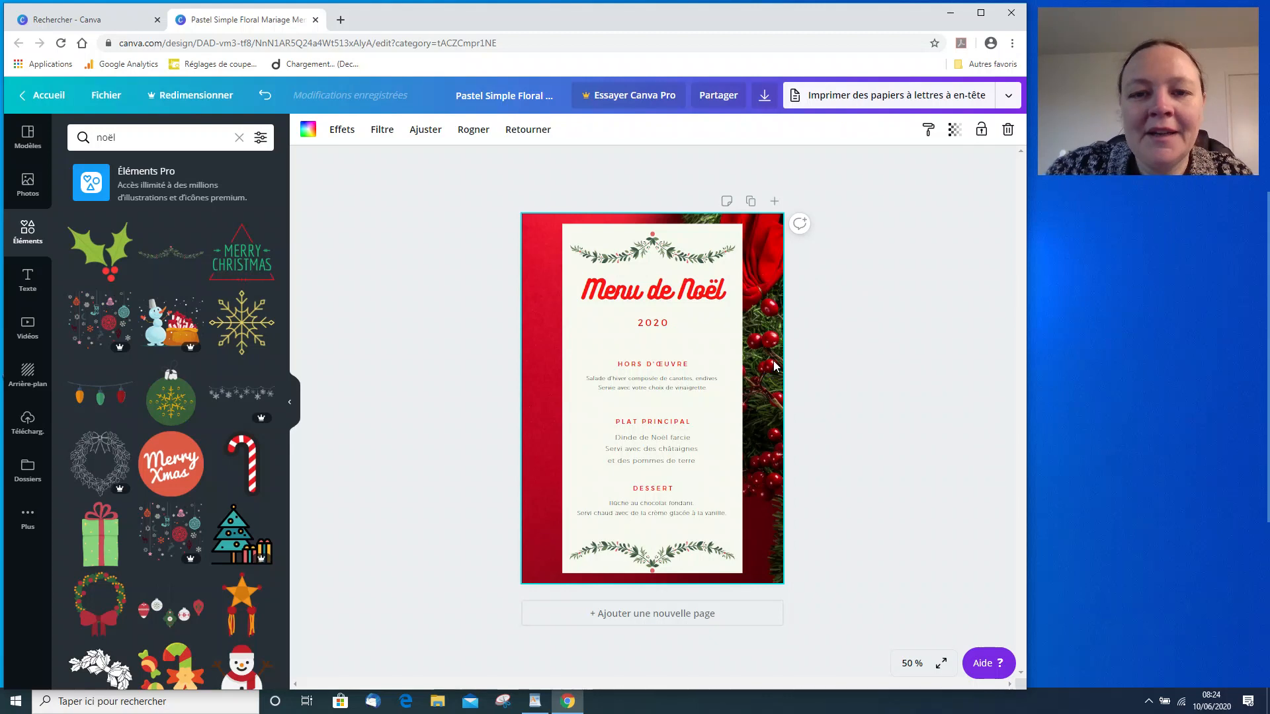
# Step: Nudge the bottom garland into place, then bring up the download panel set to PDF pour impression
pyautogui.moveTo(645, 561); pyautogui.dragTo(645, 555)
pyautogui.click(831, 501)
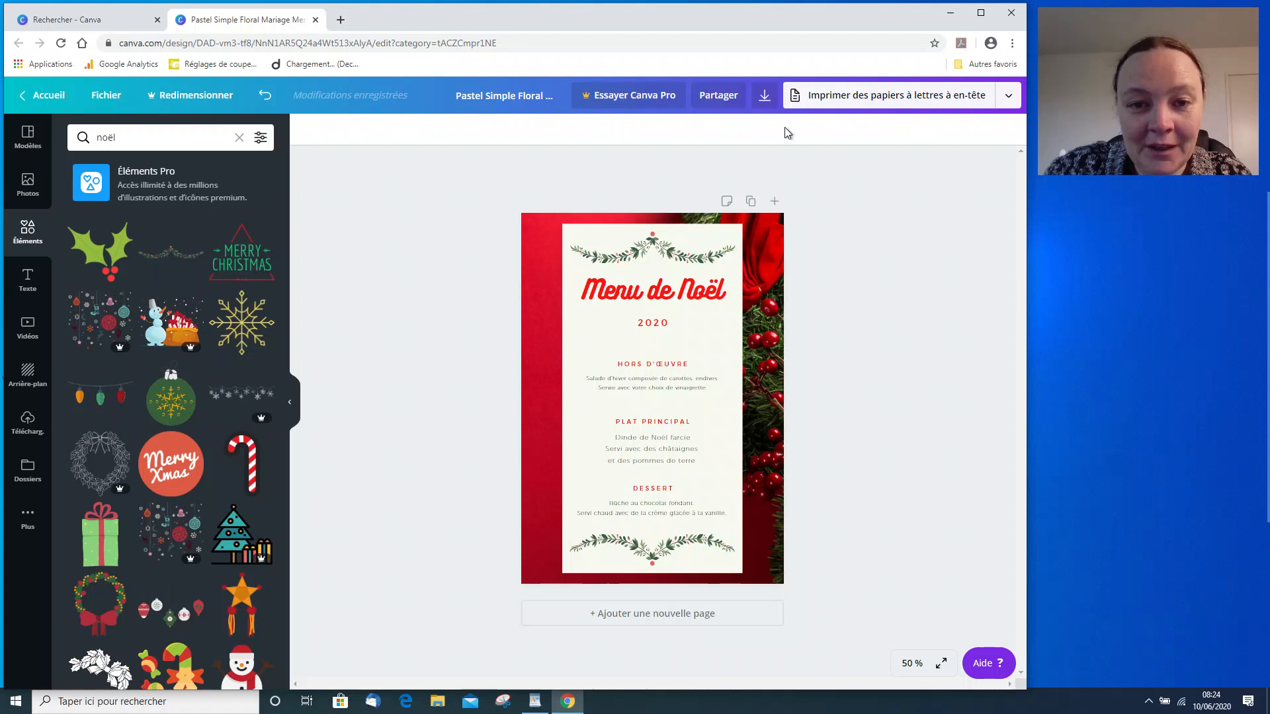
pyautogui.click(766, 96)
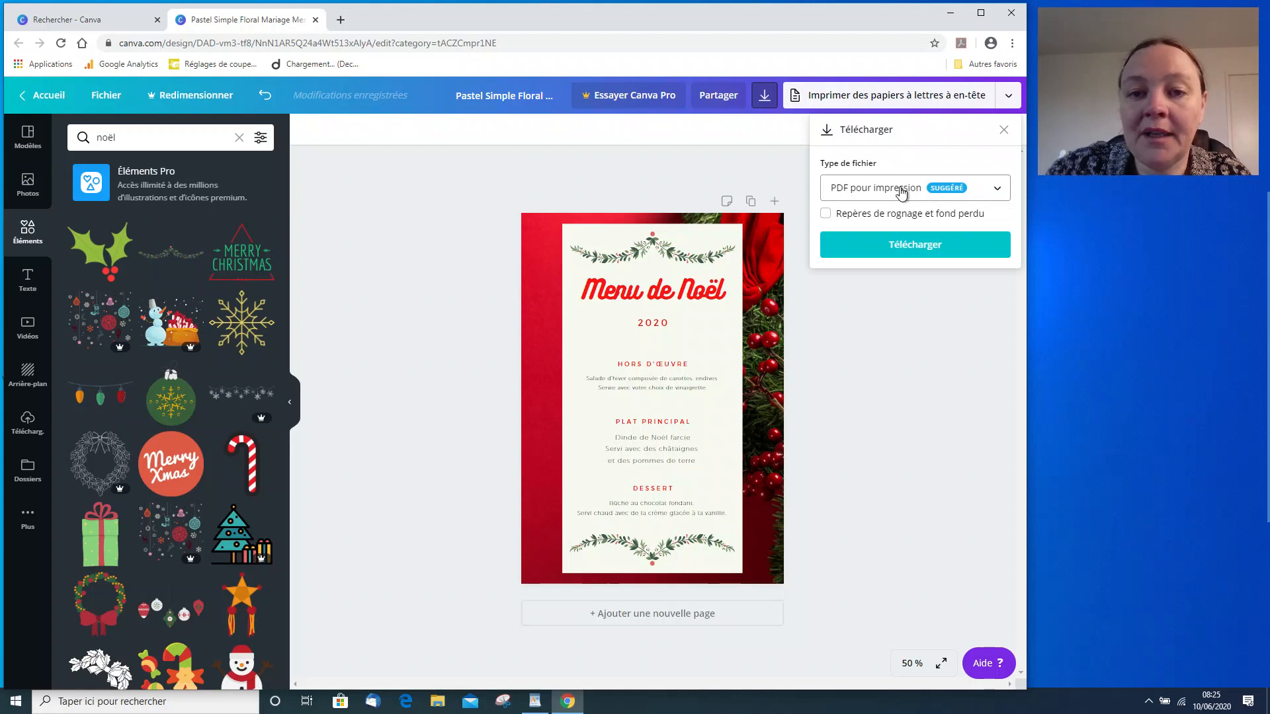
# Step: Keep PDF pour impression as the file type and download the Christmas menu
pyautogui.click(997, 194)
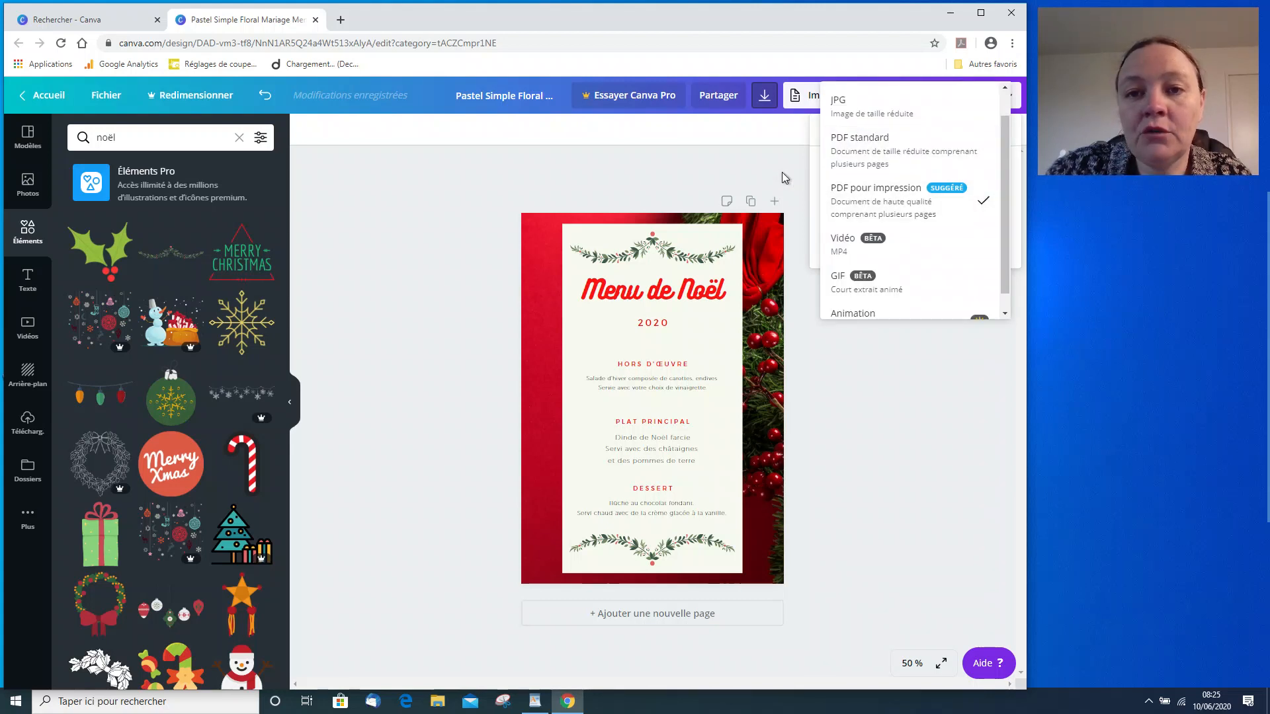
pyautogui.click(999, 197)
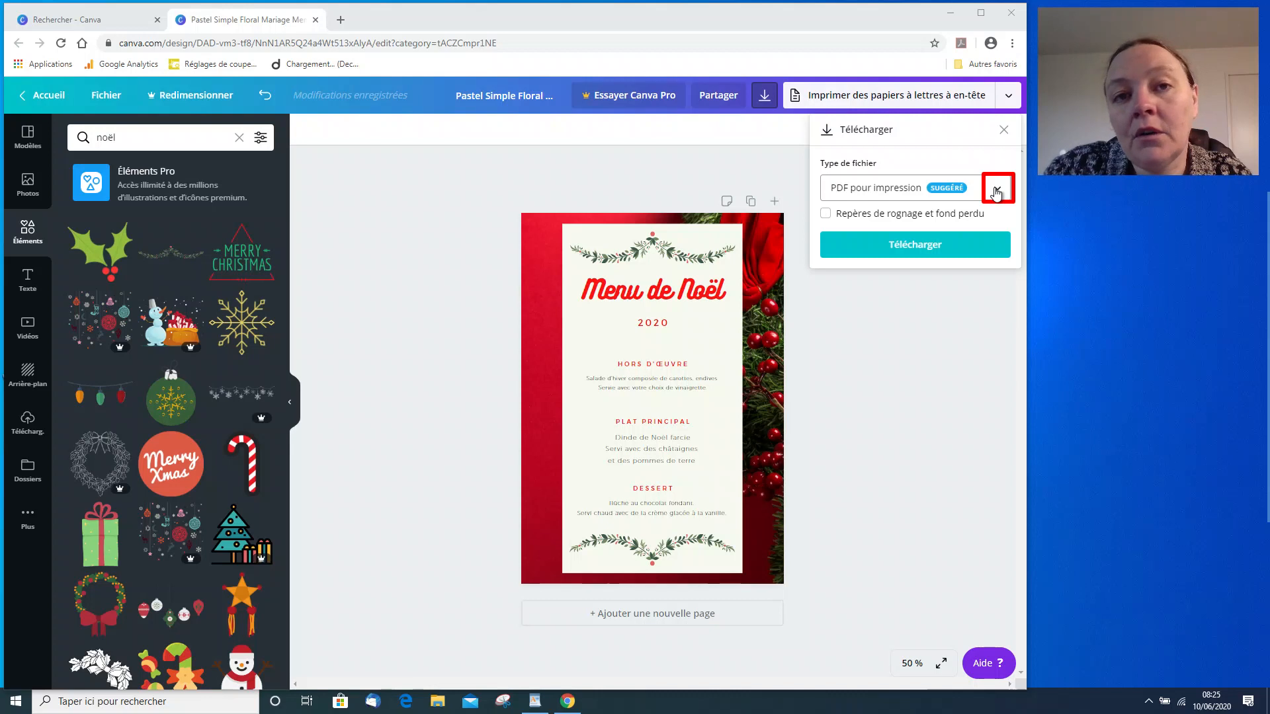
pyautogui.click(996, 192)
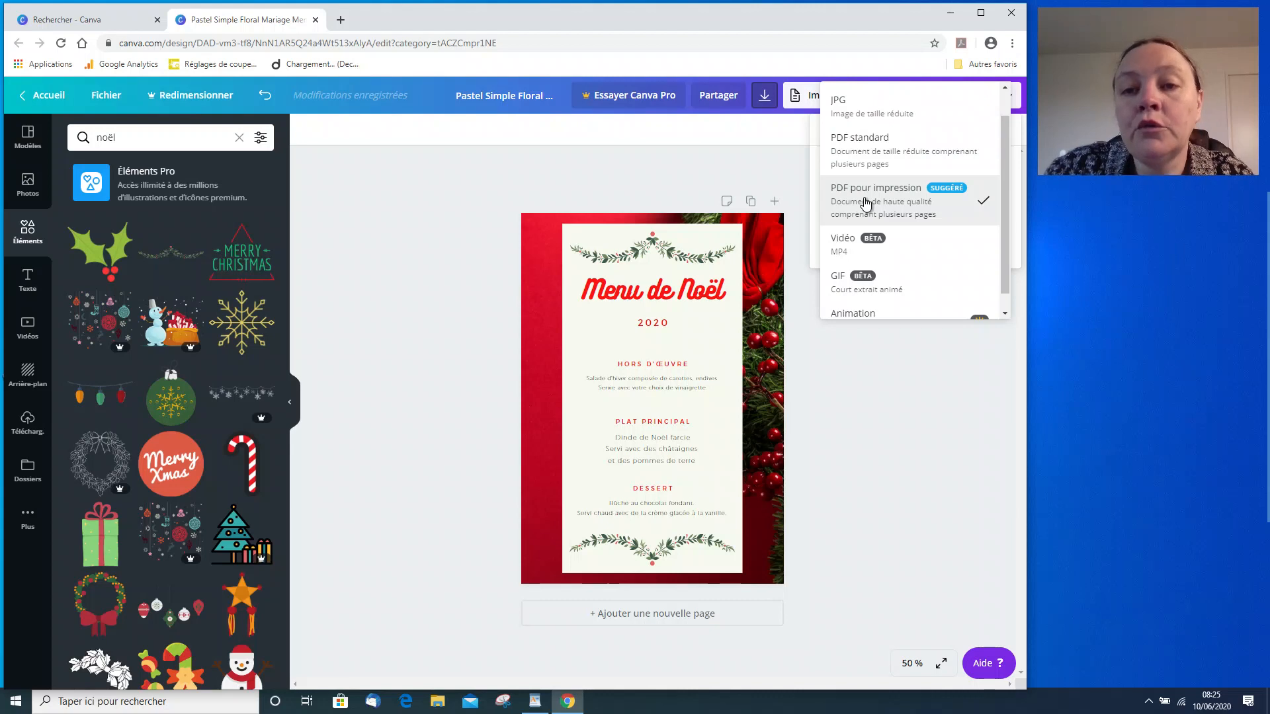
pyautogui.click(834, 207)
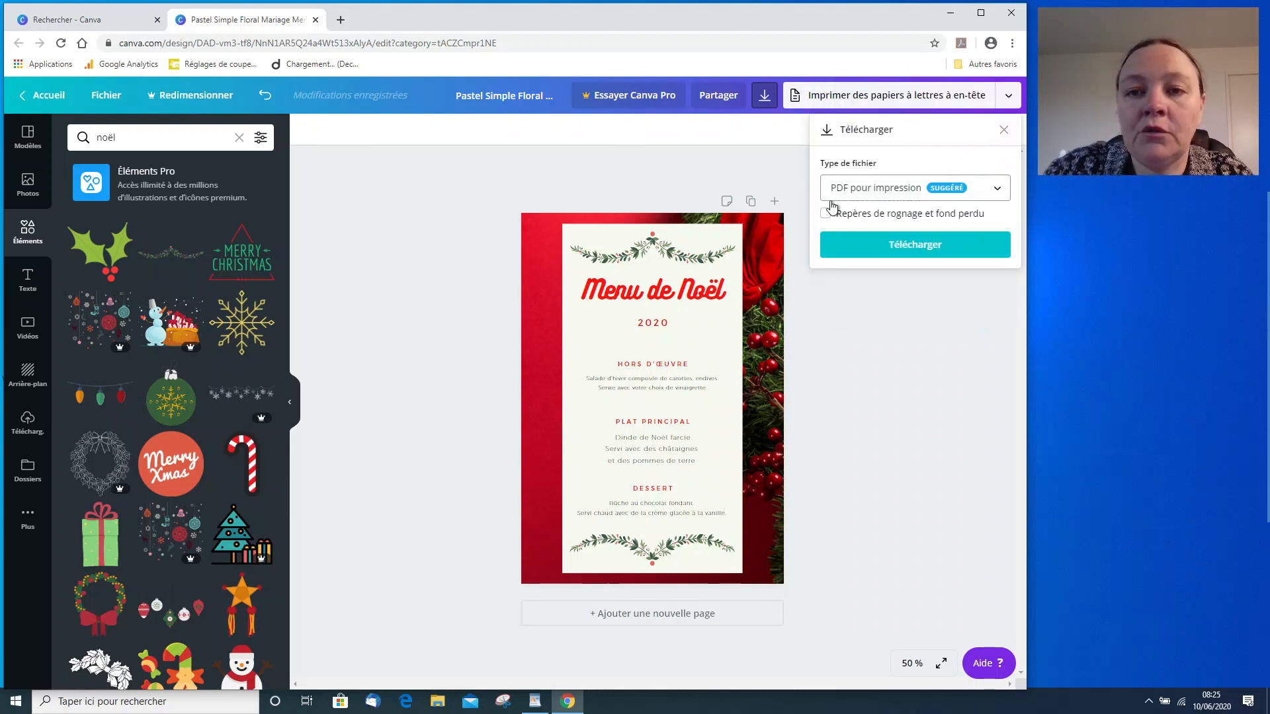
pyautogui.click(898, 250)
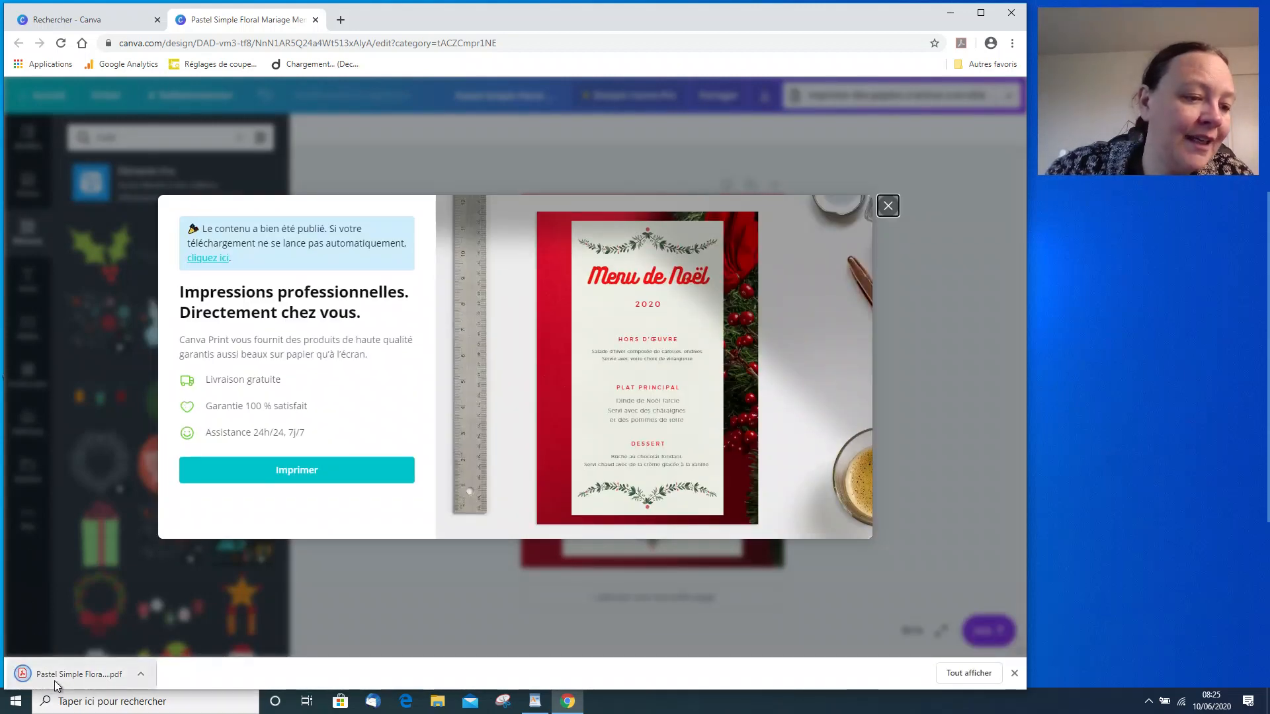
# Step: Dismiss the Canva Print offer and close the Chrome window
pyautogui.click(98, 677)
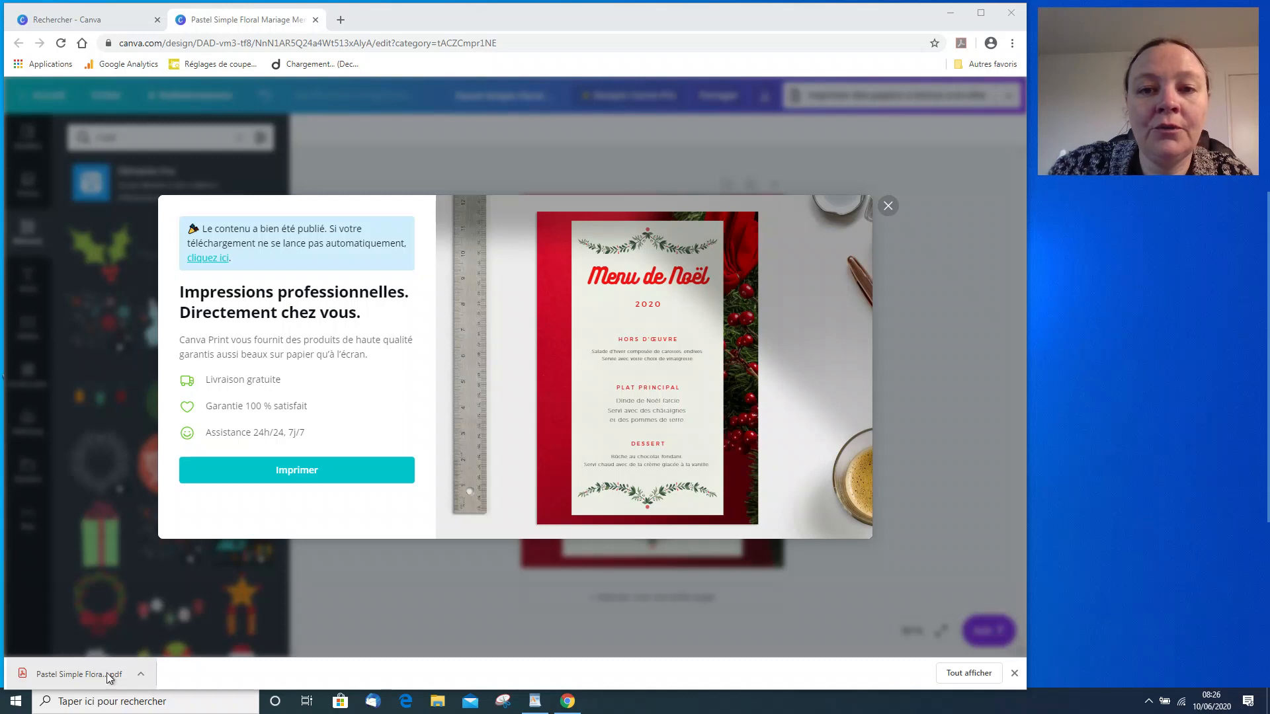
pyautogui.click(887, 205)
pyautogui.click(1010, 11)
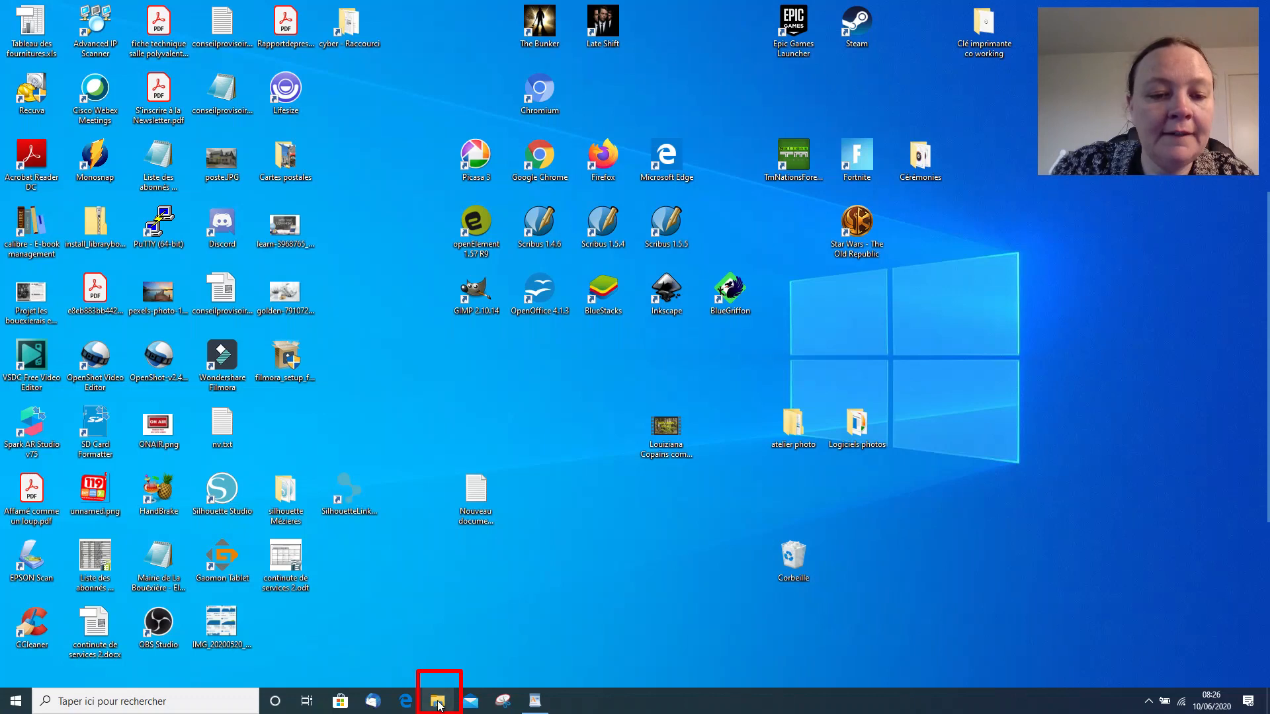
# Step: Rename the downloaded Pastel Simple PDF in Téléchargements to 'menu de noel.pdf'
pyautogui.click(438, 702)
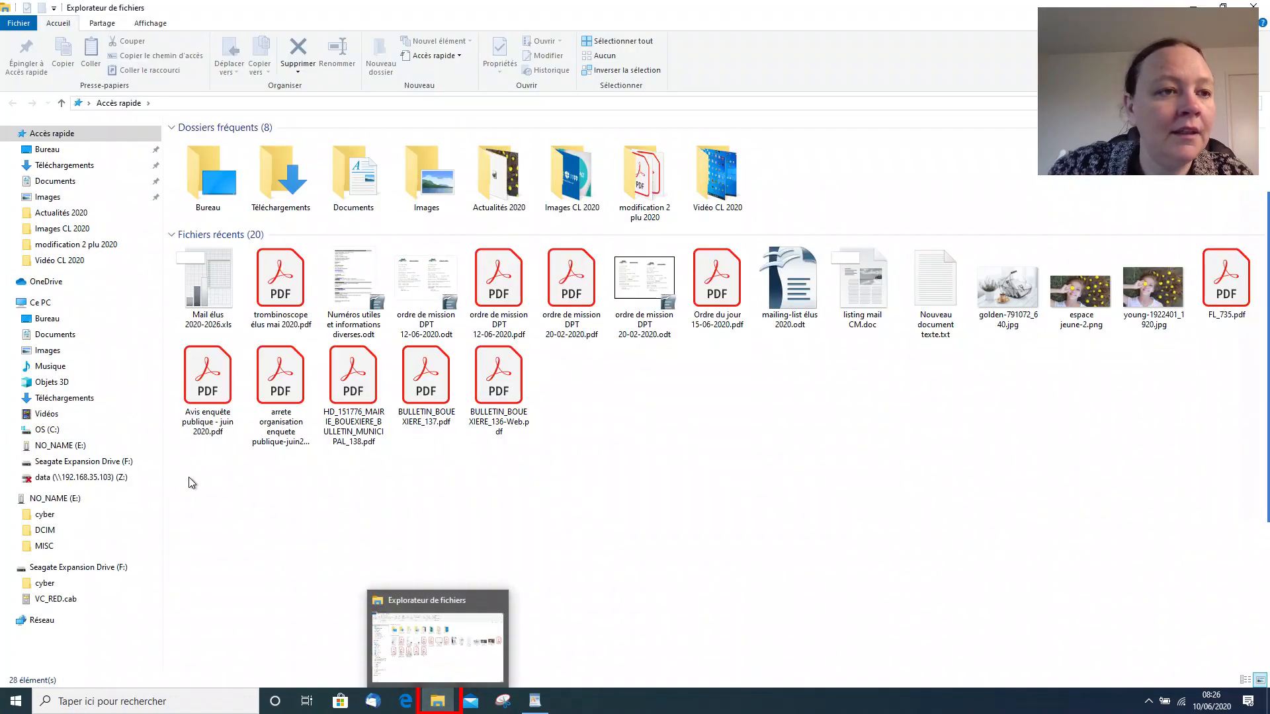
pyautogui.click(77, 168)
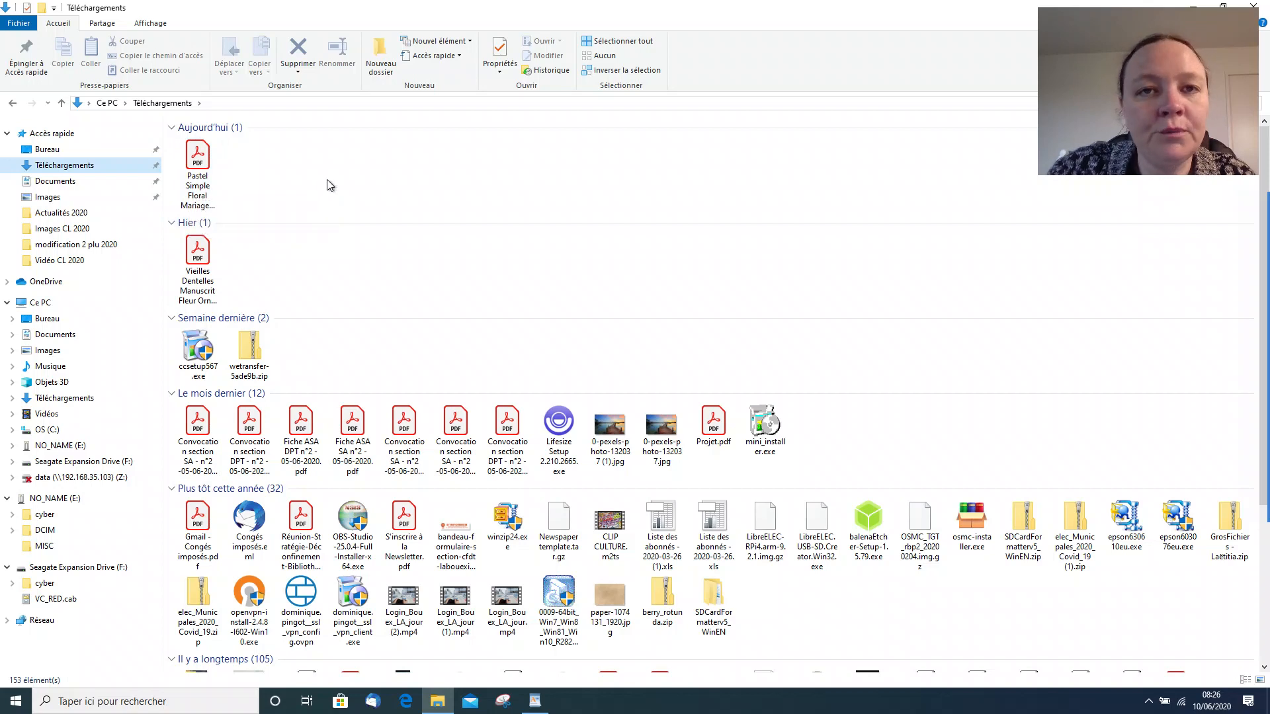
pyautogui.click(197, 179)
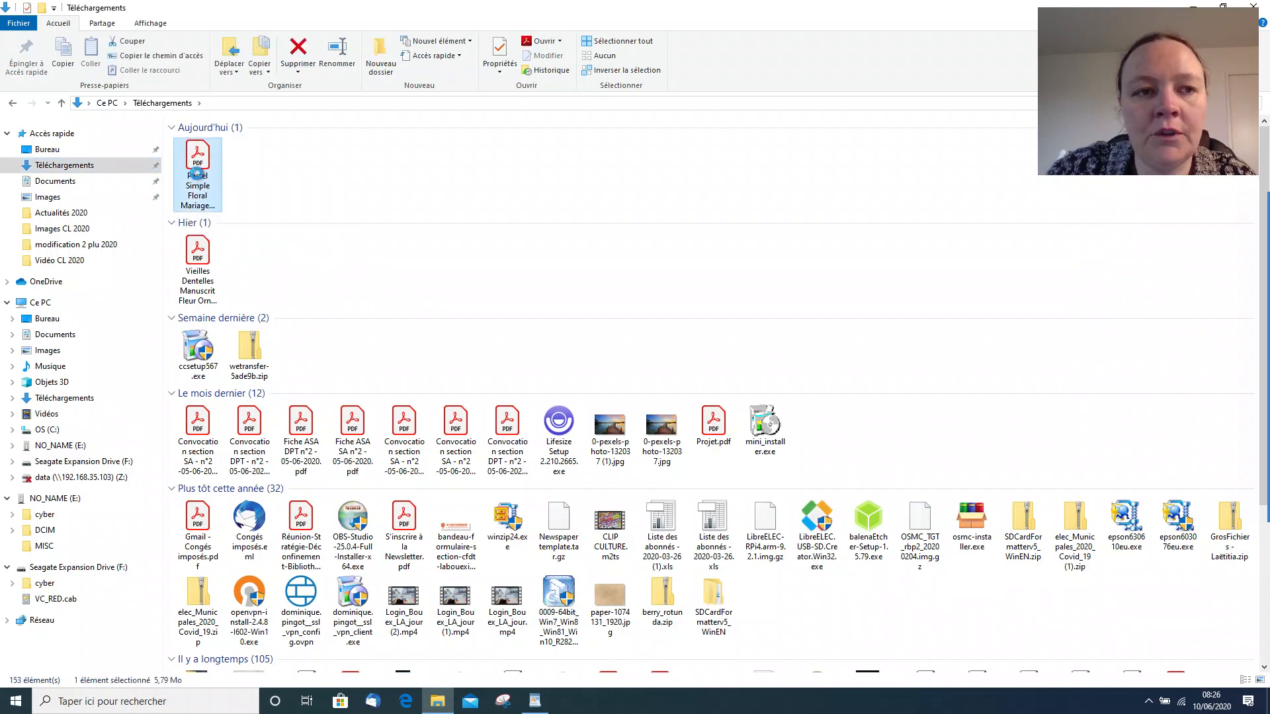
pyautogui.rightClick(198, 177)
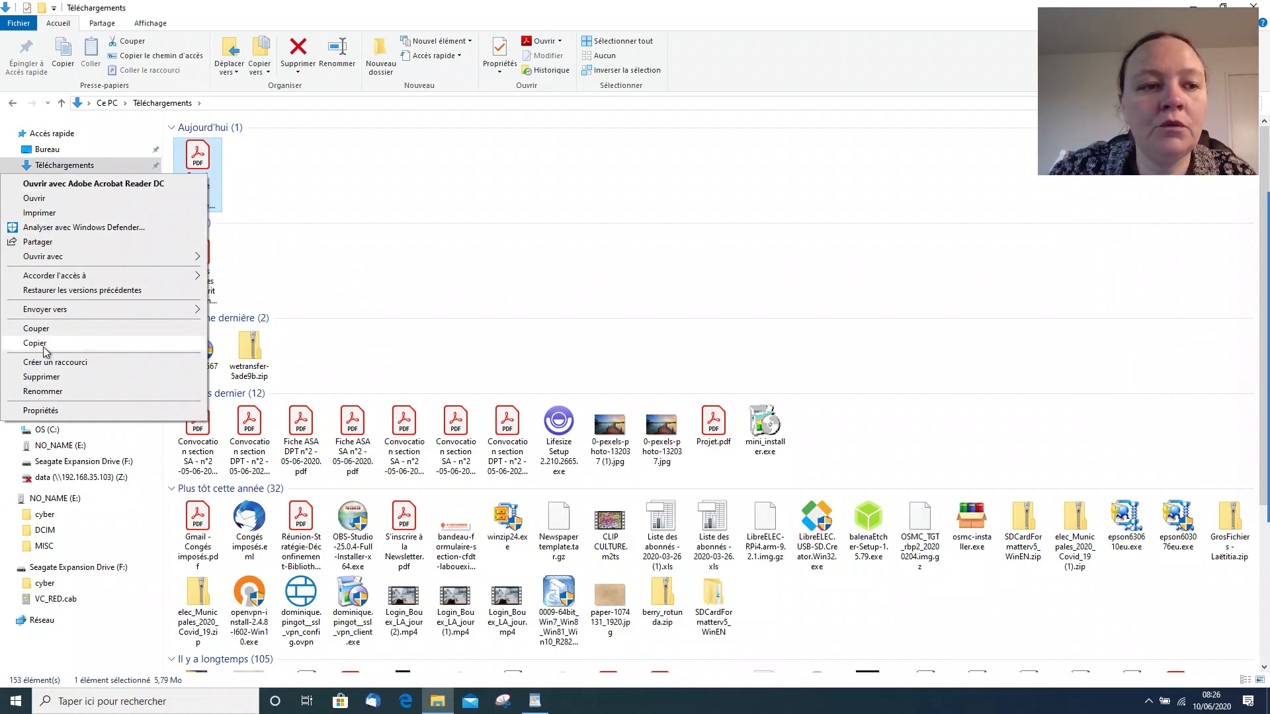
pyautogui.click(42, 391)
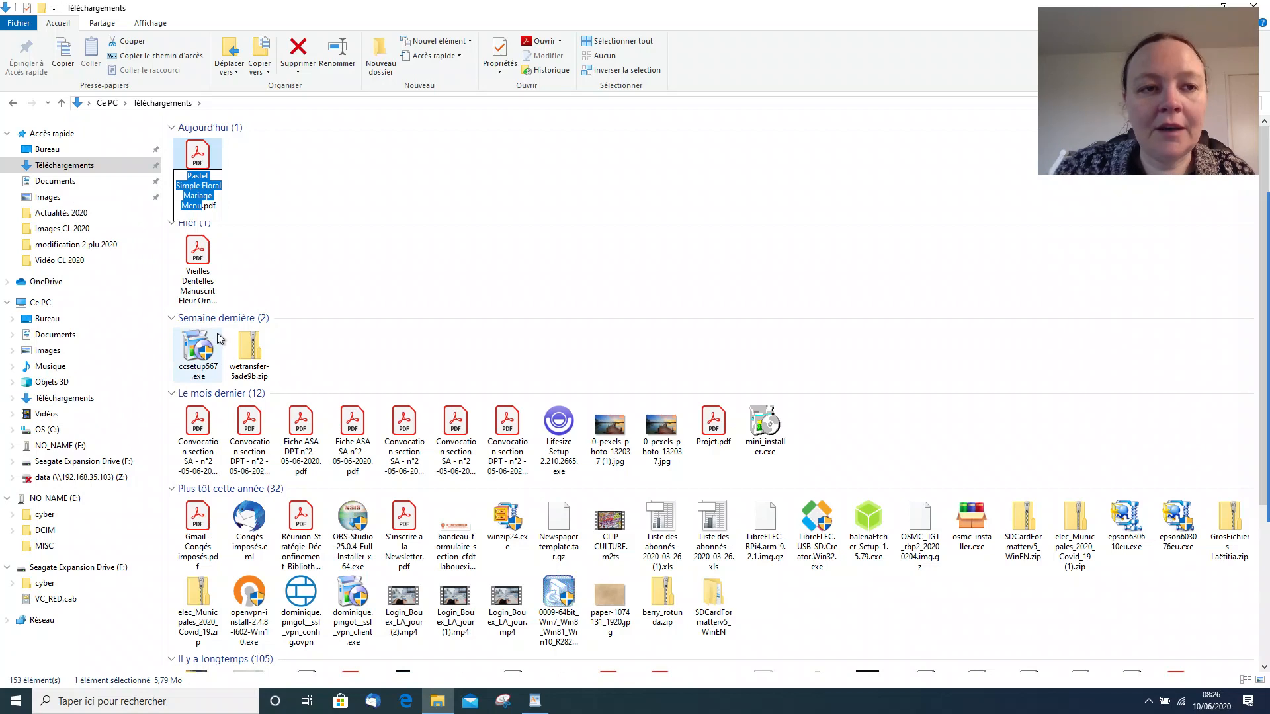
pyautogui.write('menu de n')
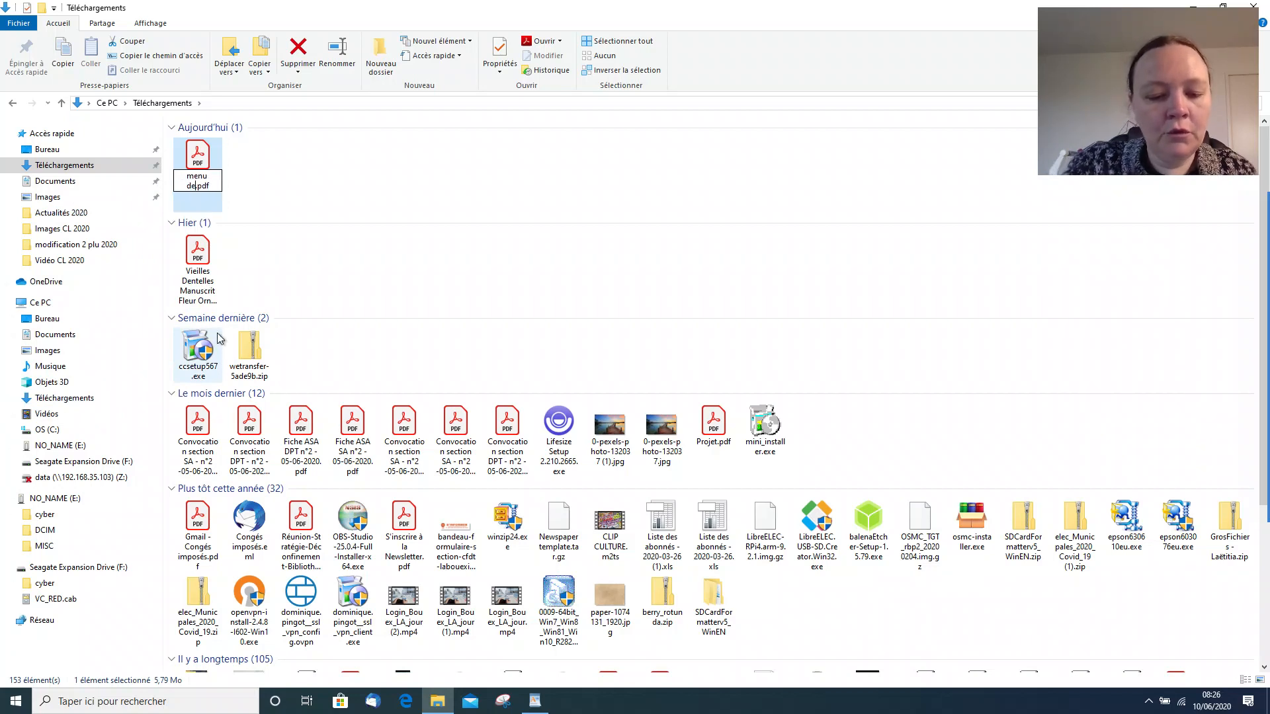
pyautogui.write('oel')
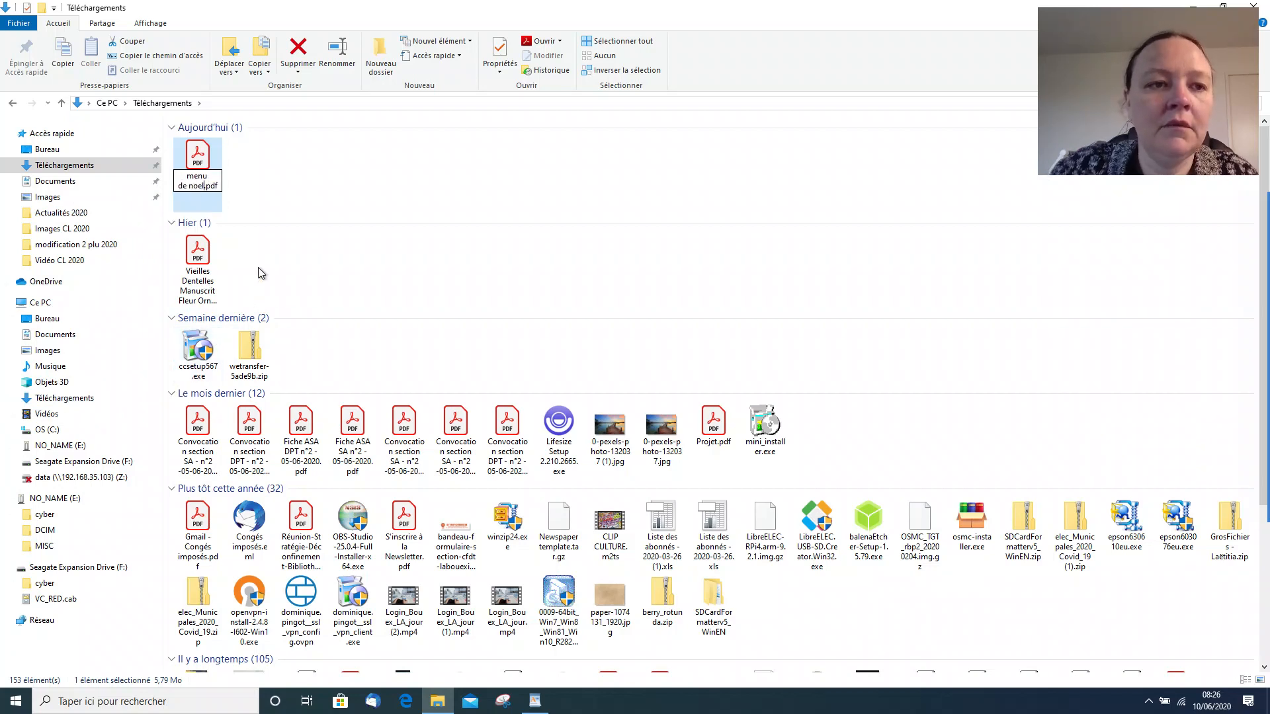
pyautogui.click(266, 179)
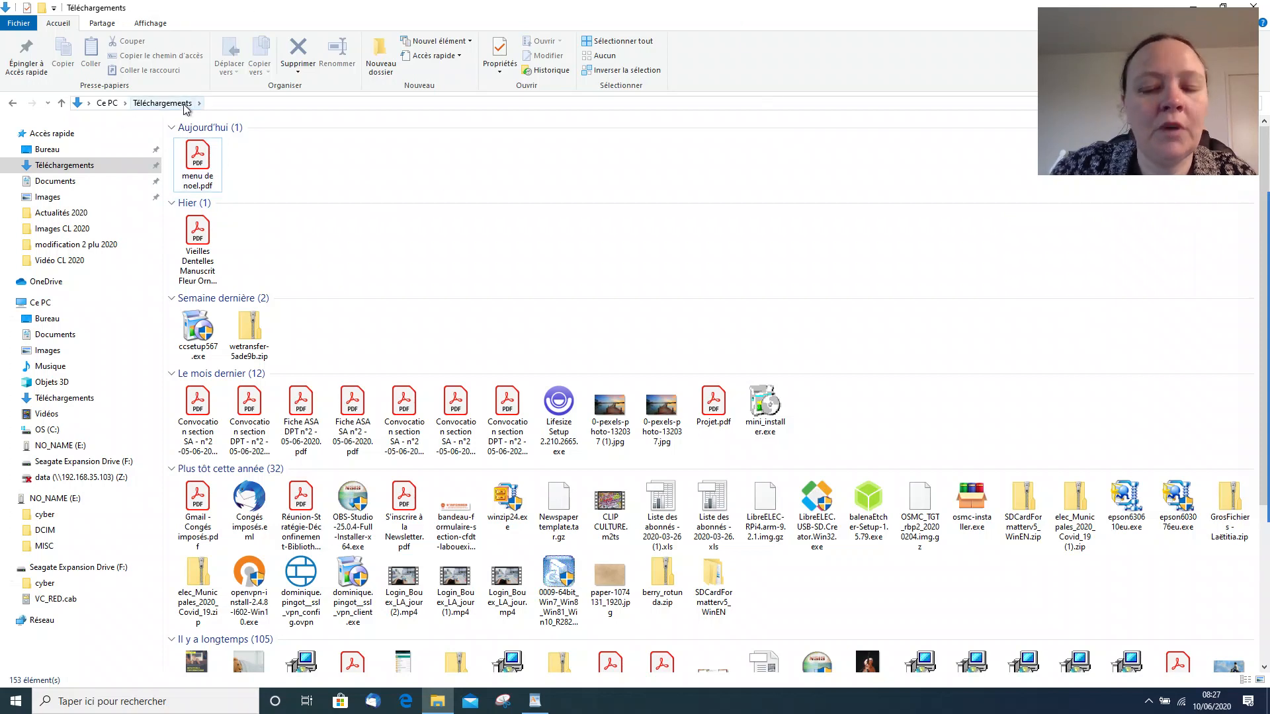
# Step: Restore the maximized Téléchargements Explorer window to a smaller window mid-desktop
pyautogui.moveTo(67, 87); pyautogui.dragTo(238, 135)
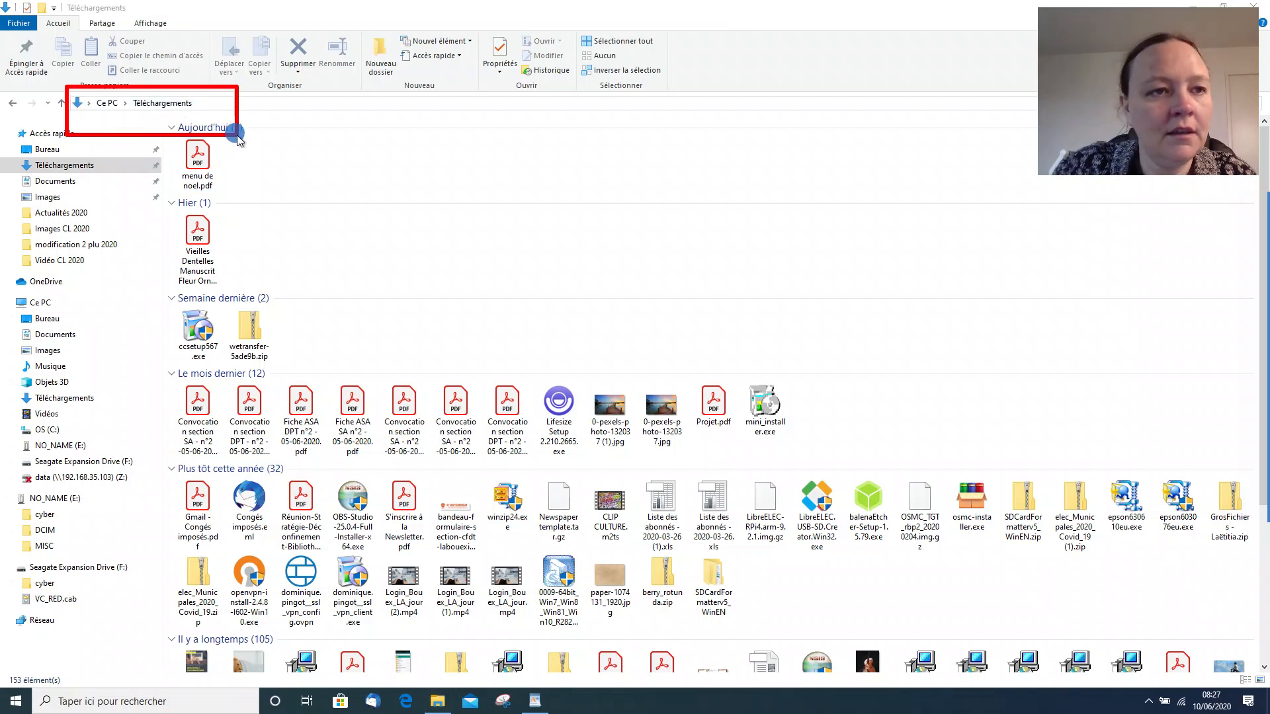
pyautogui.moveTo(2, 151)
pyautogui.mouseDown()
pyautogui.moveTo(23, 178)
pyautogui.moveTo(152, 191)
pyautogui.mouseUp()
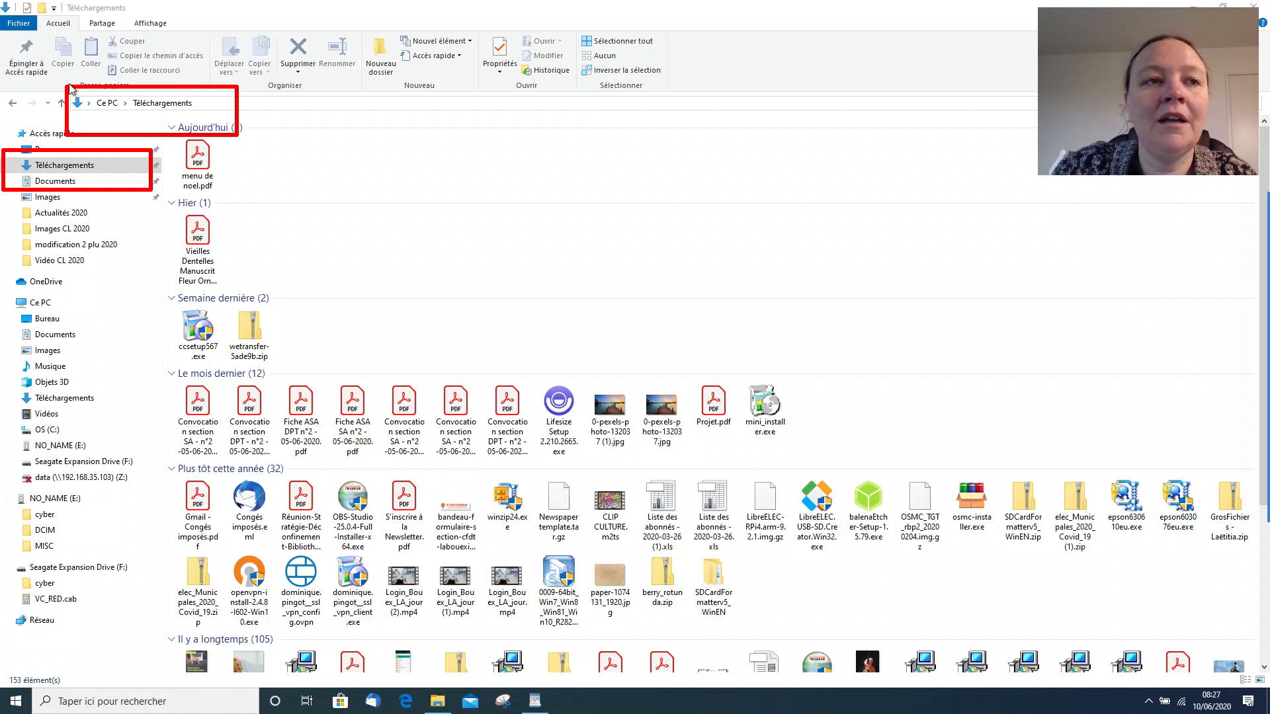
pyautogui.moveTo(142, 28)
pyautogui.mouseDown()
pyautogui.moveTo(28, 8)
pyautogui.moveTo(110, 16)
pyautogui.mouseUp()
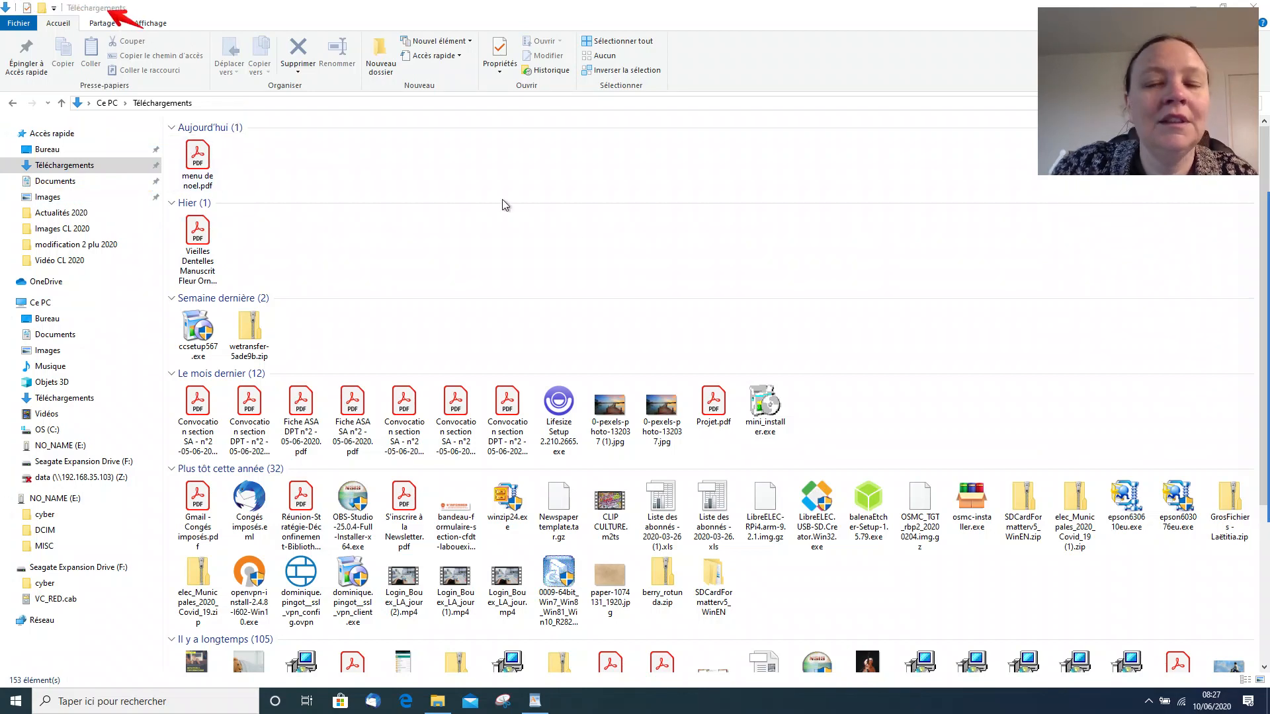
pyautogui.click(745, 13)
pyautogui.moveTo(745, 13); pyautogui.dragTo(675, 30)
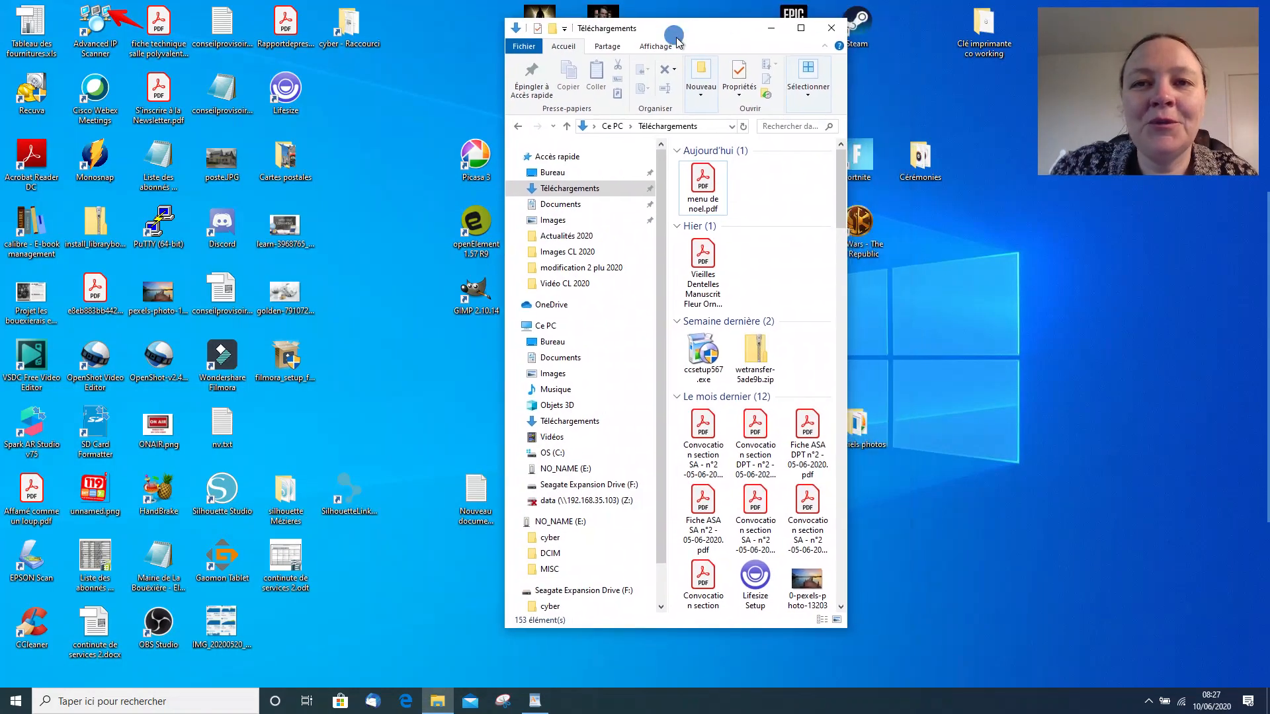
# Step: Close the Téléchargements Explorer window, leaving only the Windows desktop
pyautogui.click(831, 29)
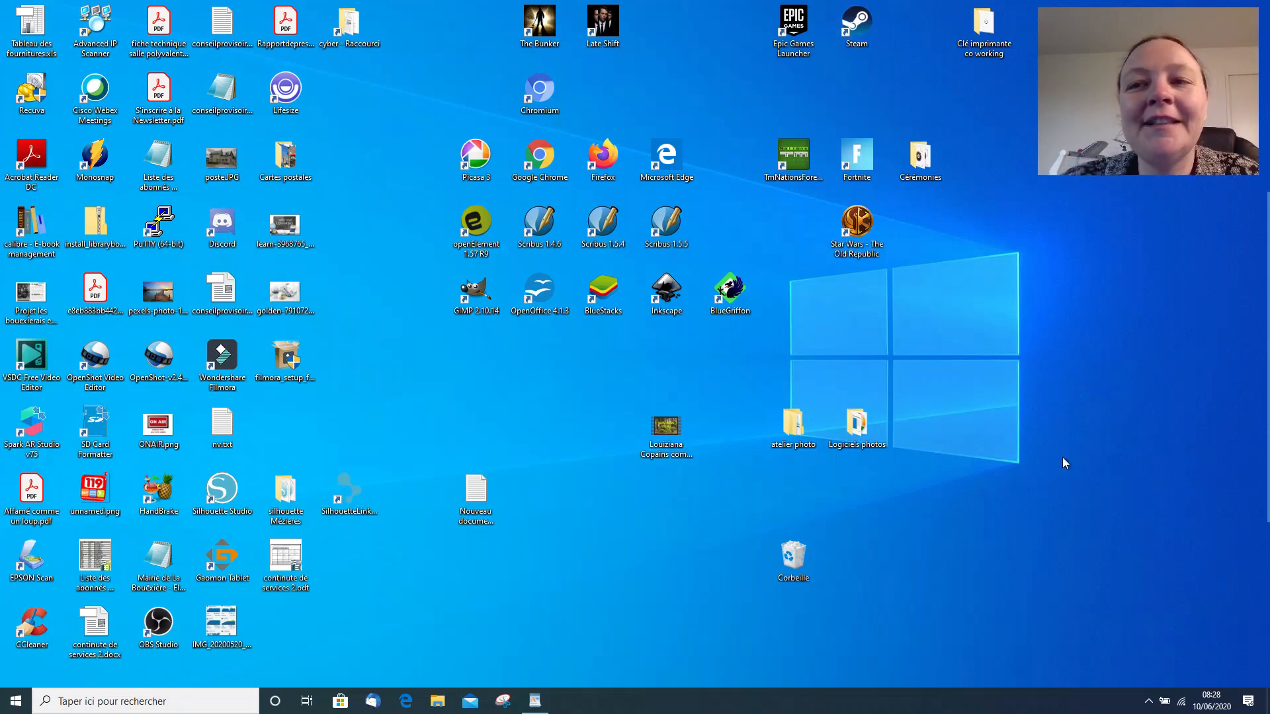
pyautogui.moveTo(1267, 354)
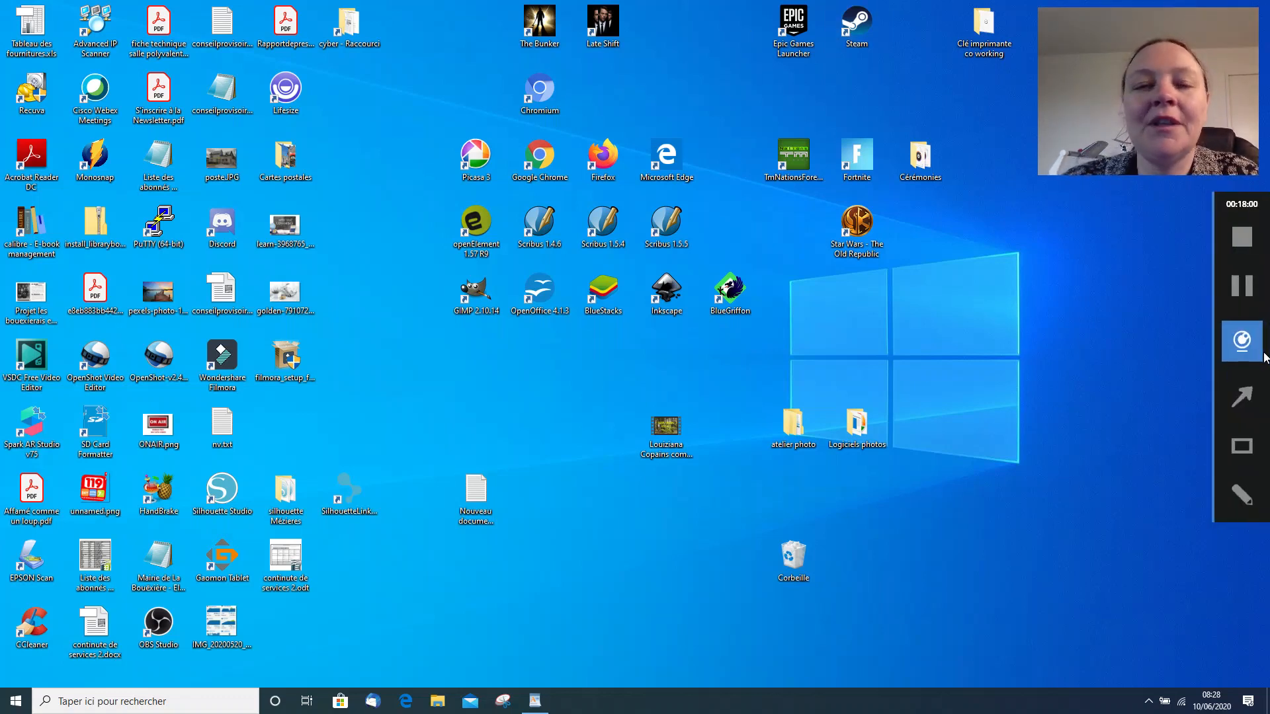